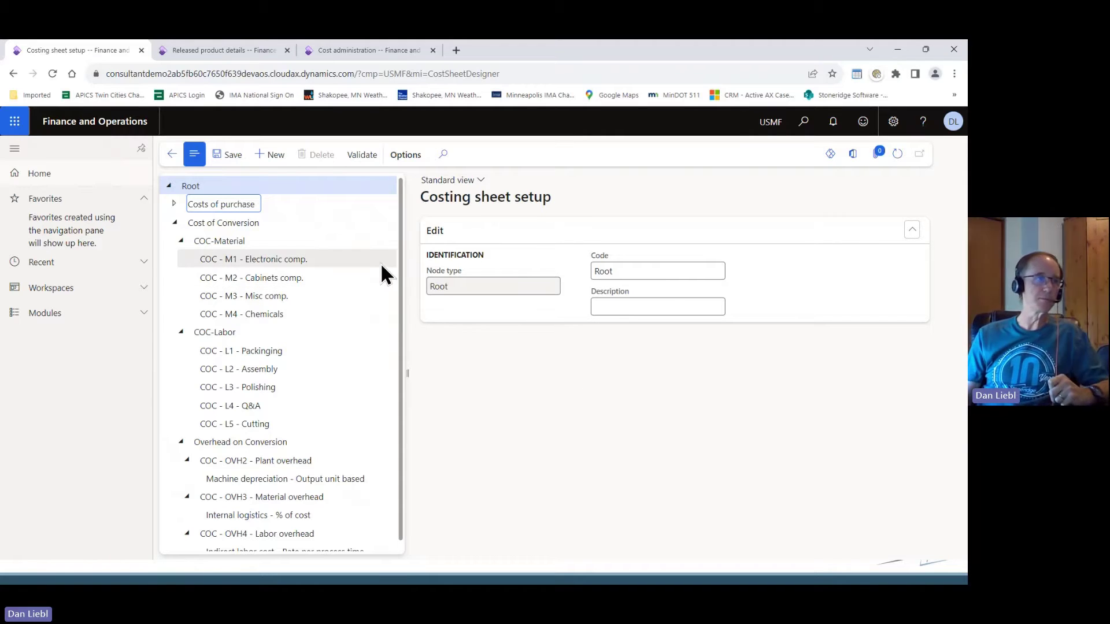
# Step: Review the COC-Material, COC-Labor and Overhead on Conversion total nodes under Cost of Conversion
pyautogui.click(375, 239)
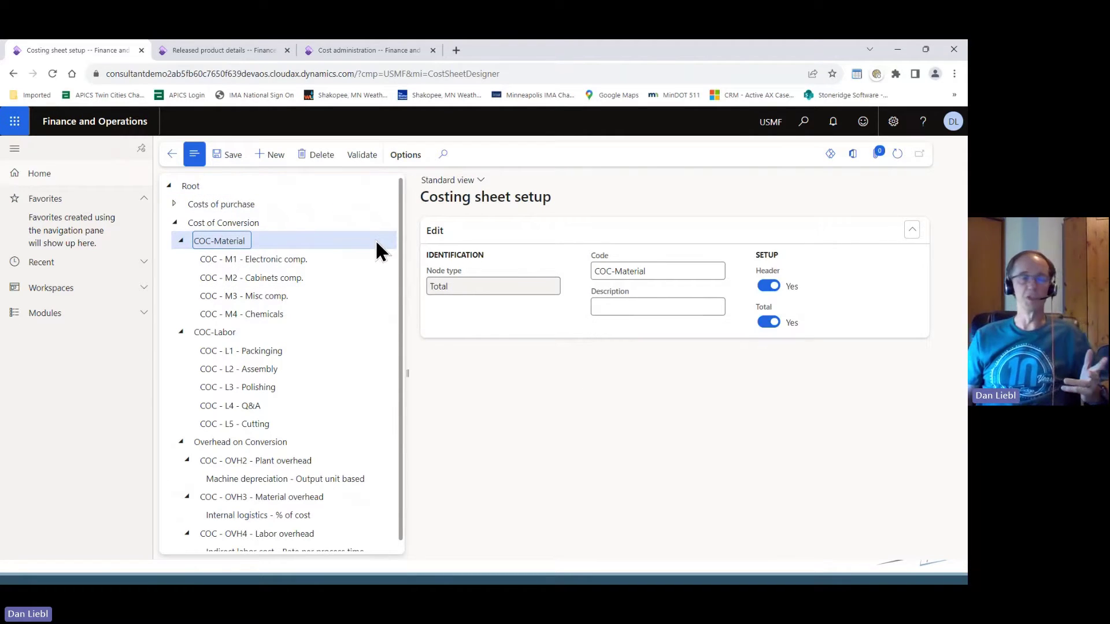
pyautogui.click(334, 331)
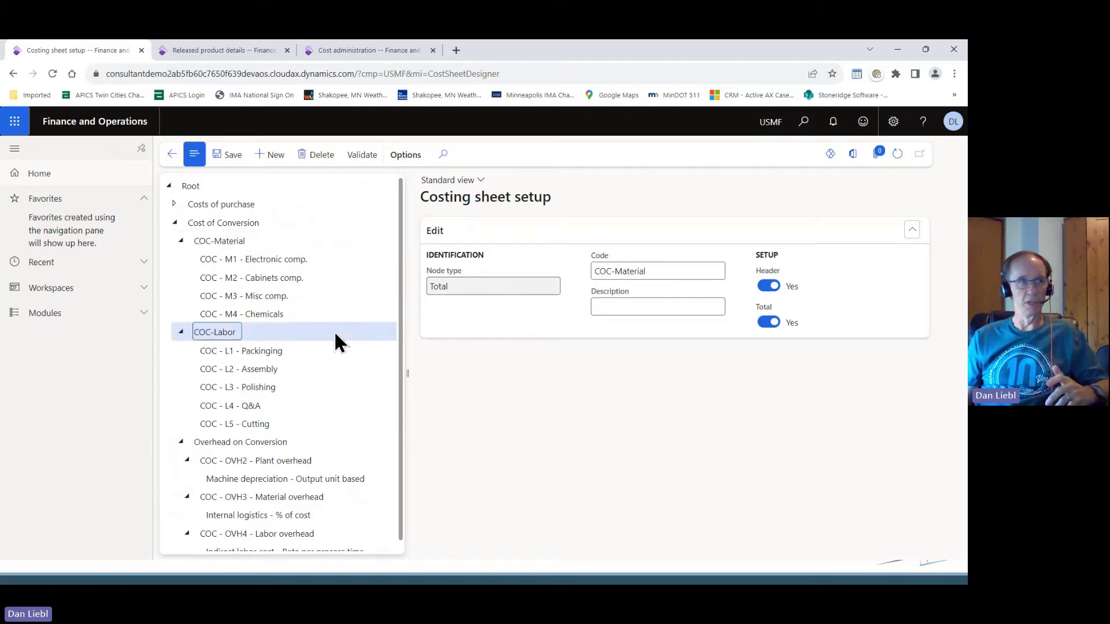
pyautogui.click(328, 442)
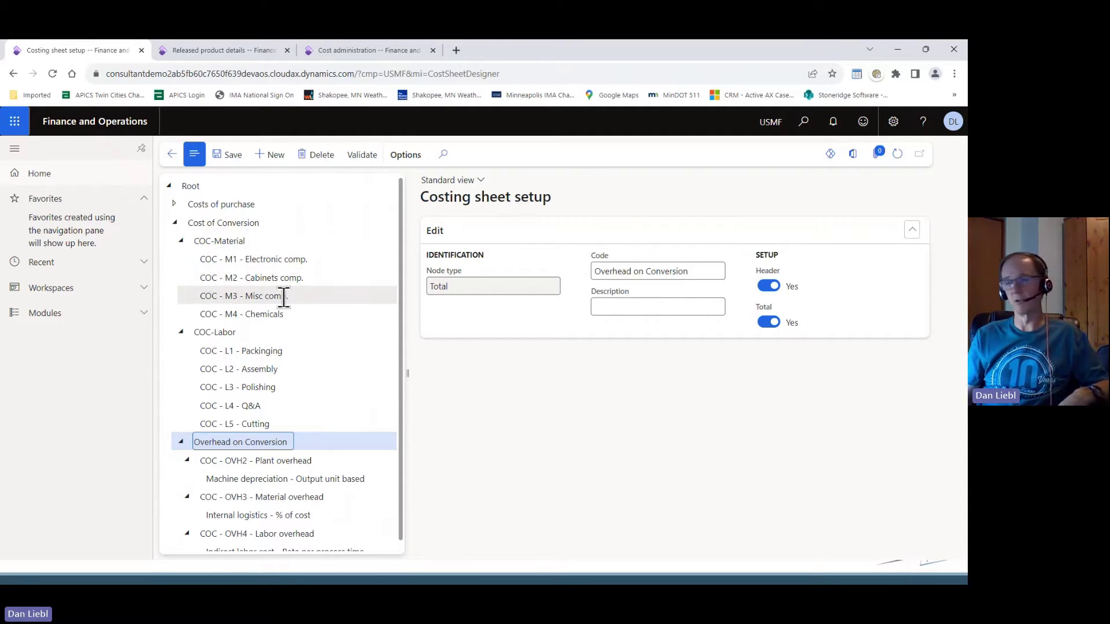
# Step: Inspect the cost group setup of the material nodes COC - M1, COC - M2 and COC - M3
pyautogui.click(283, 260)
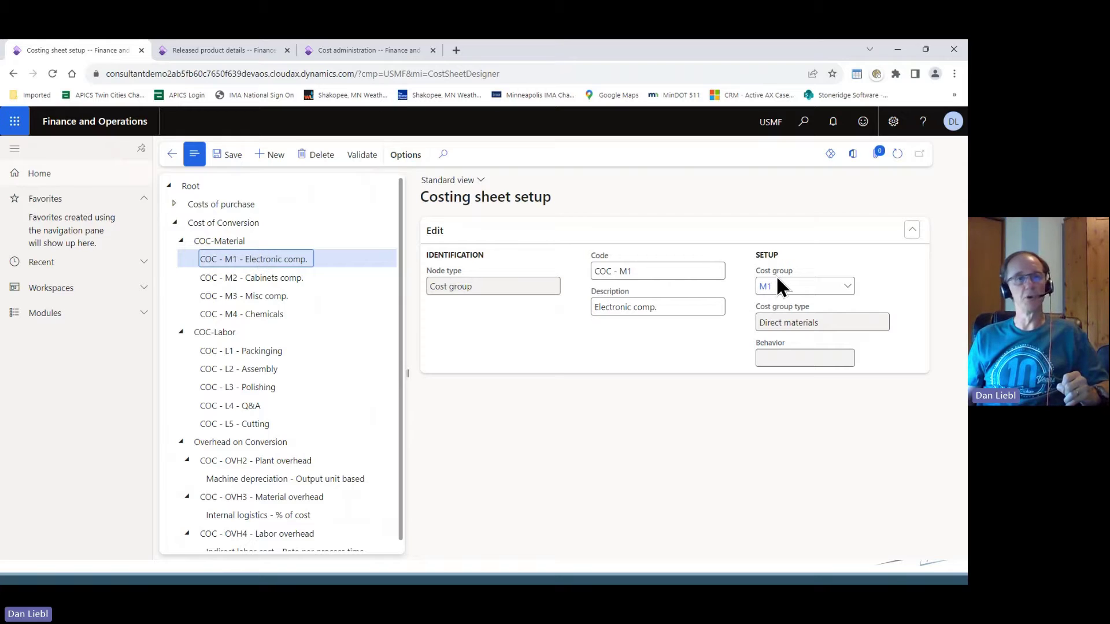
pyautogui.click(787, 286)
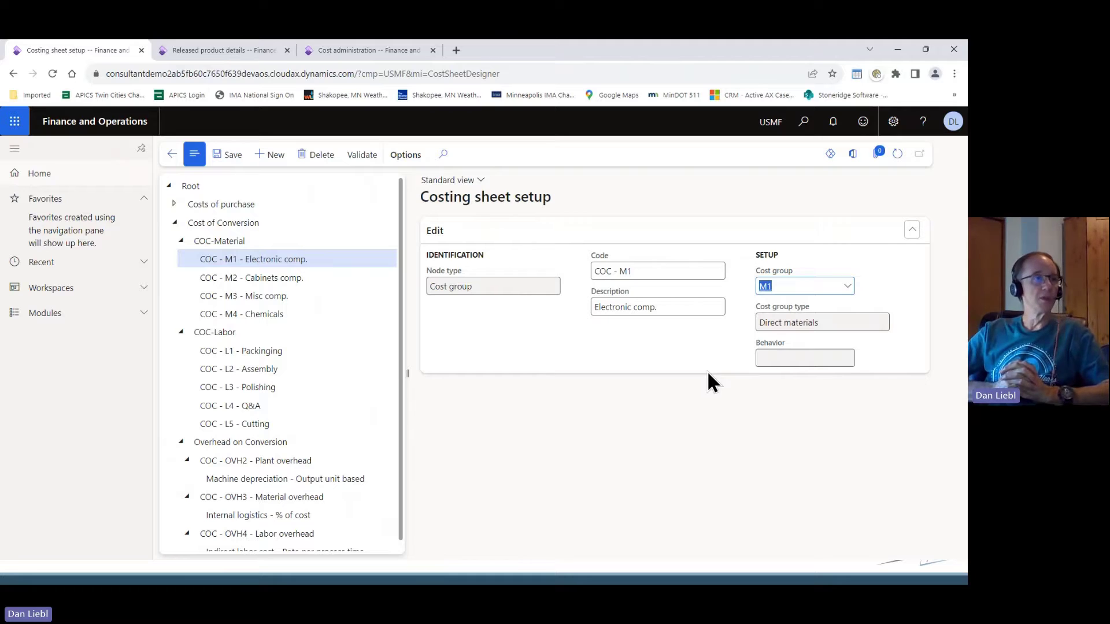
pyautogui.click(287, 285)
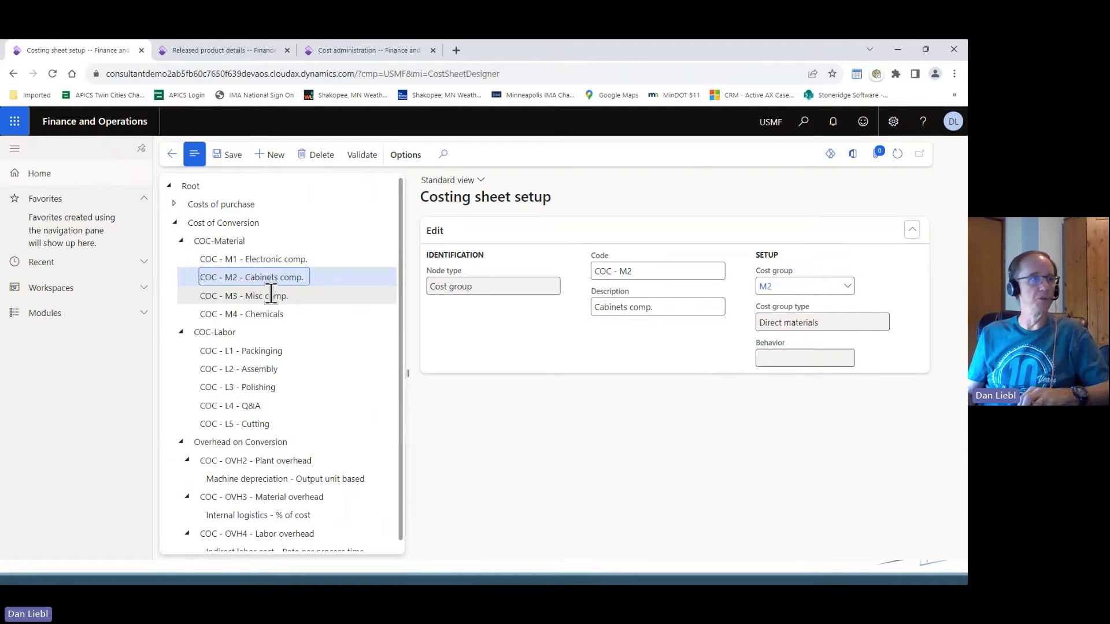
pyautogui.click(275, 295)
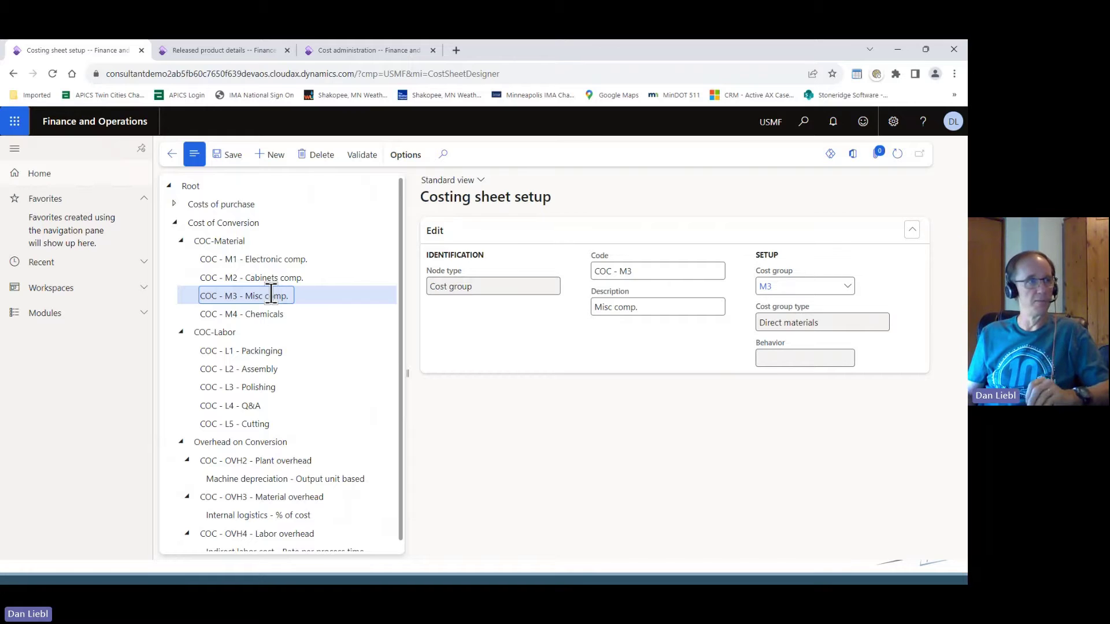
# Step: Inspect the COC-Labor total node and the cost group setup of its Packinging (L1) and Q&A (L4) nodes
pyautogui.click(200, 338)
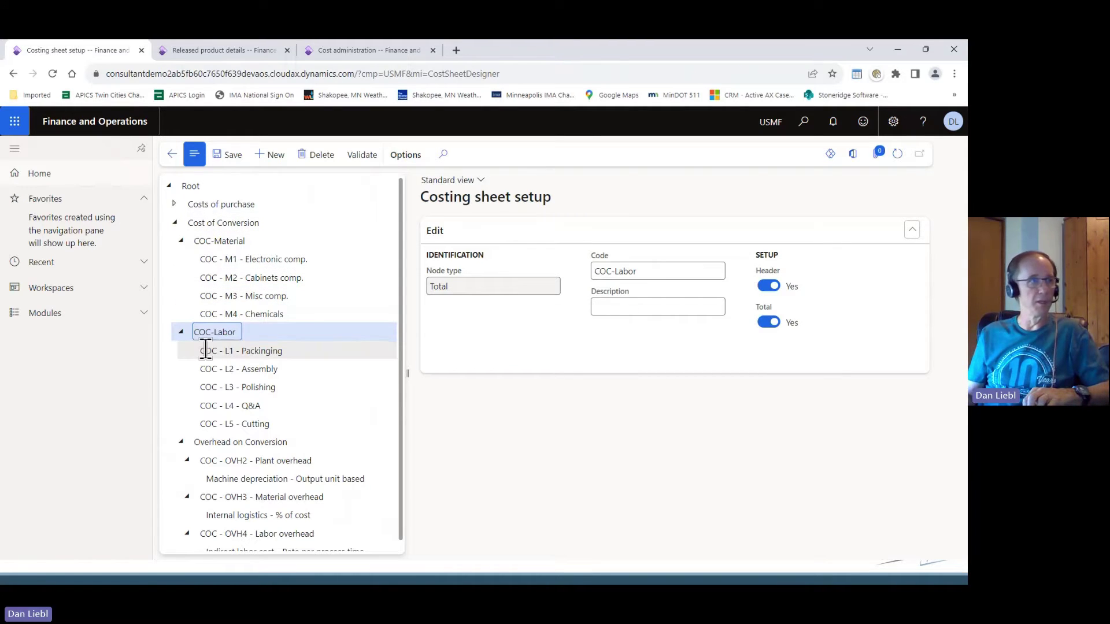
pyautogui.click(224, 351)
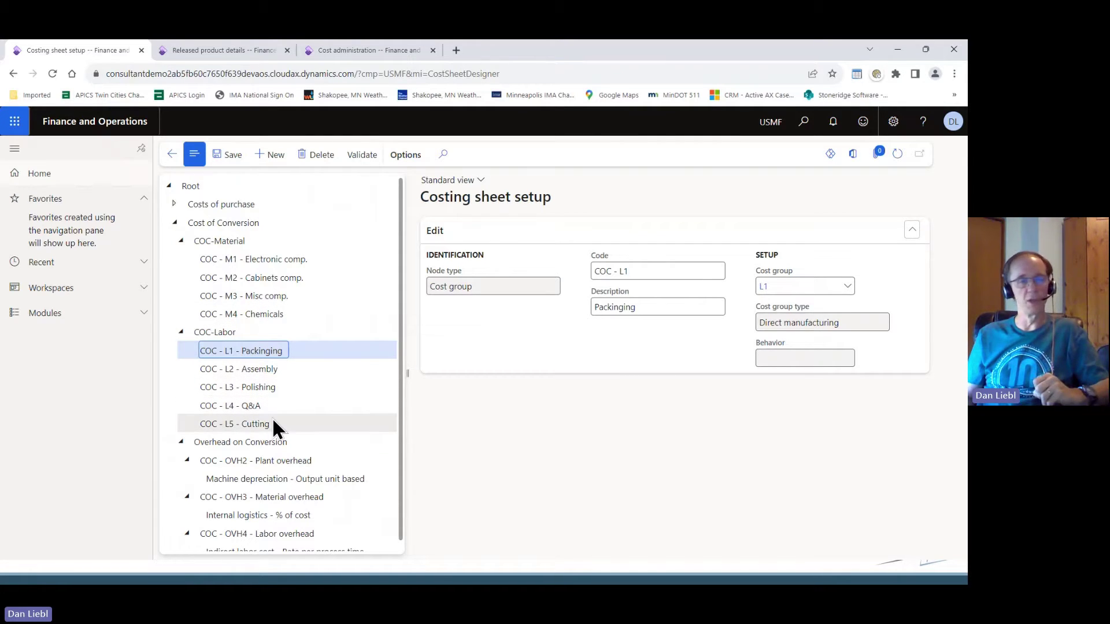
pyautogui.moveTo(271, 413); pyautogui.dragTo(450, 370)
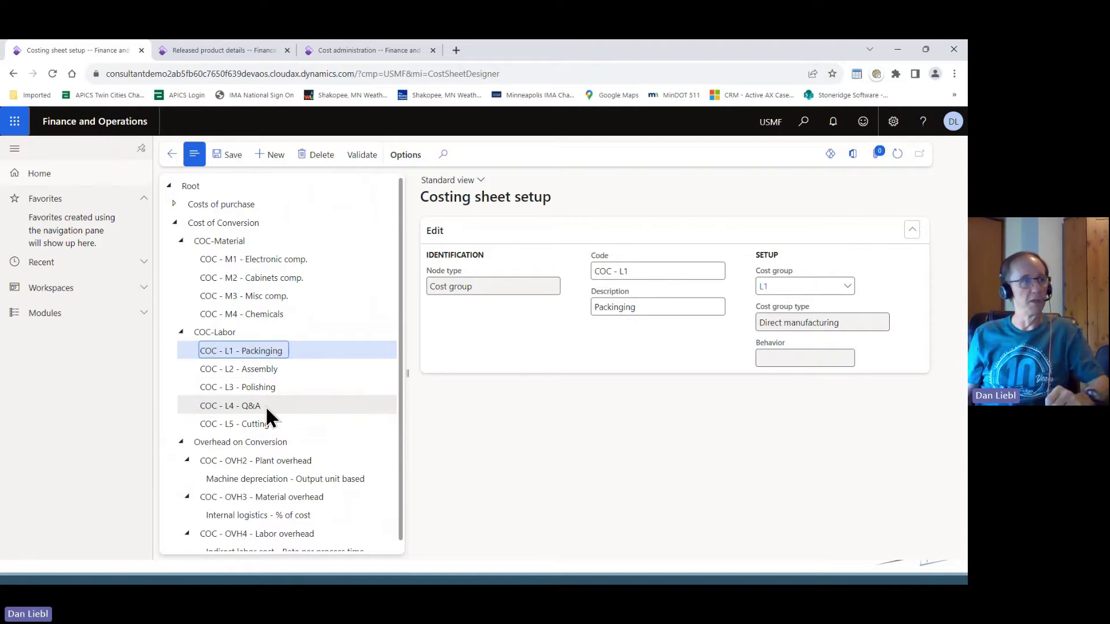
pyautogui.click(266, 405)
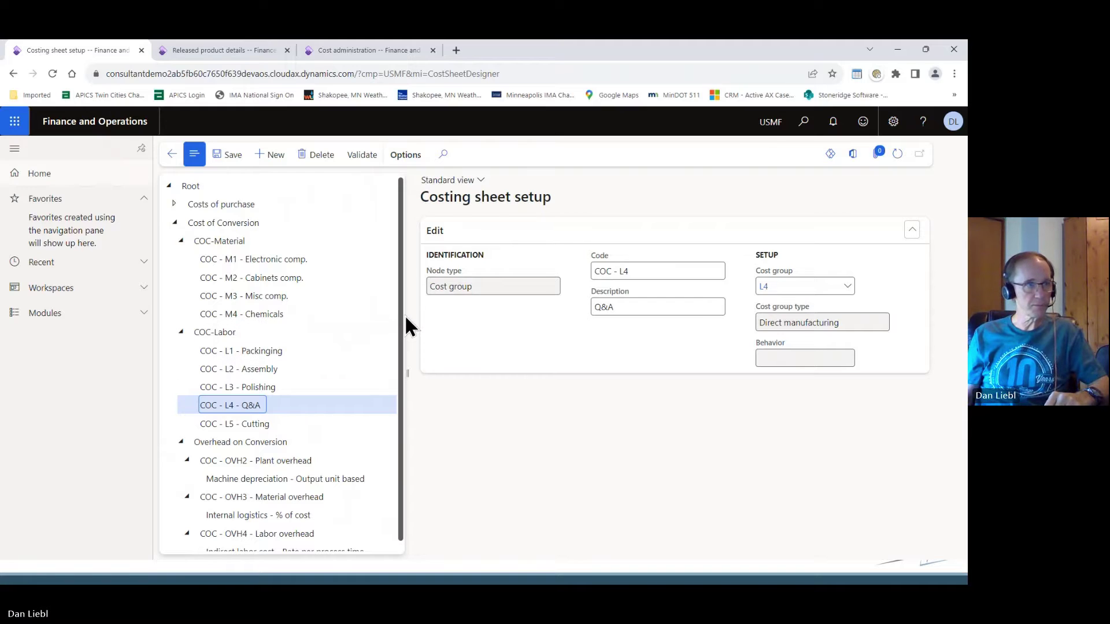
# Step: Check the rate amounts per site of the Machine depreciation node under Plant overhead
pyautogui.moveTo(403, 314); pyautogui.dragTo(400, 341)
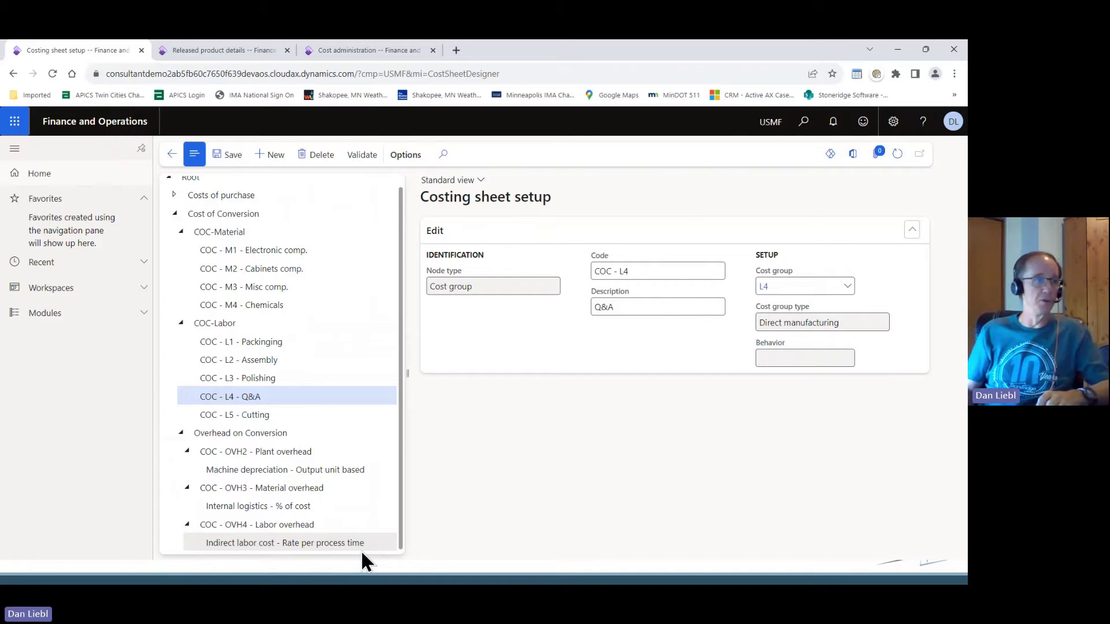
pyautogui.click(254, 469)
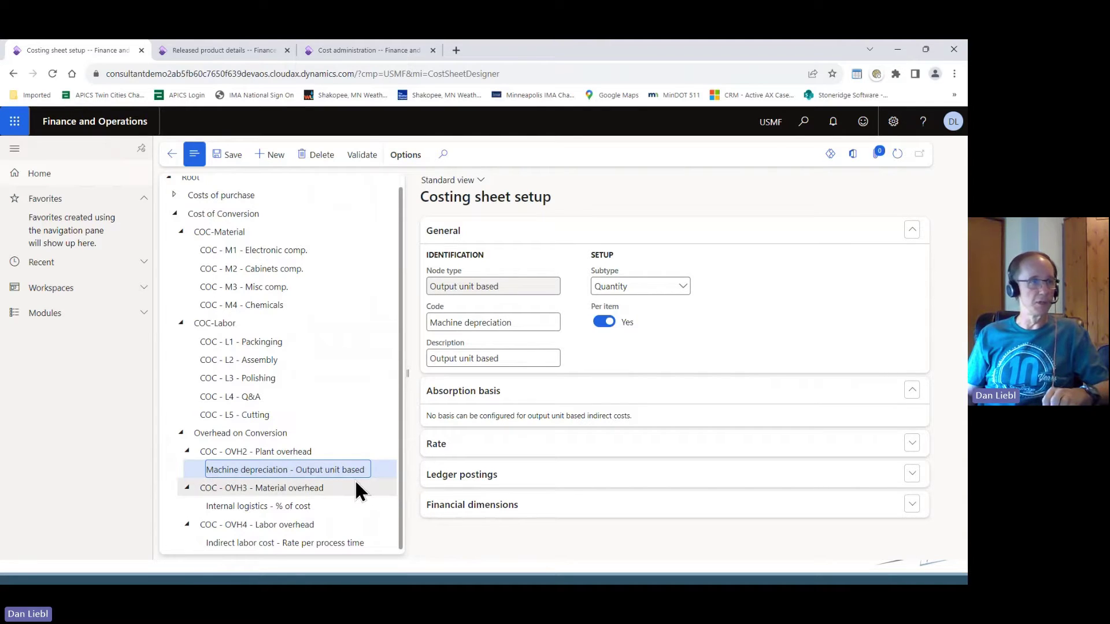
pyautogui.click(912, 446)
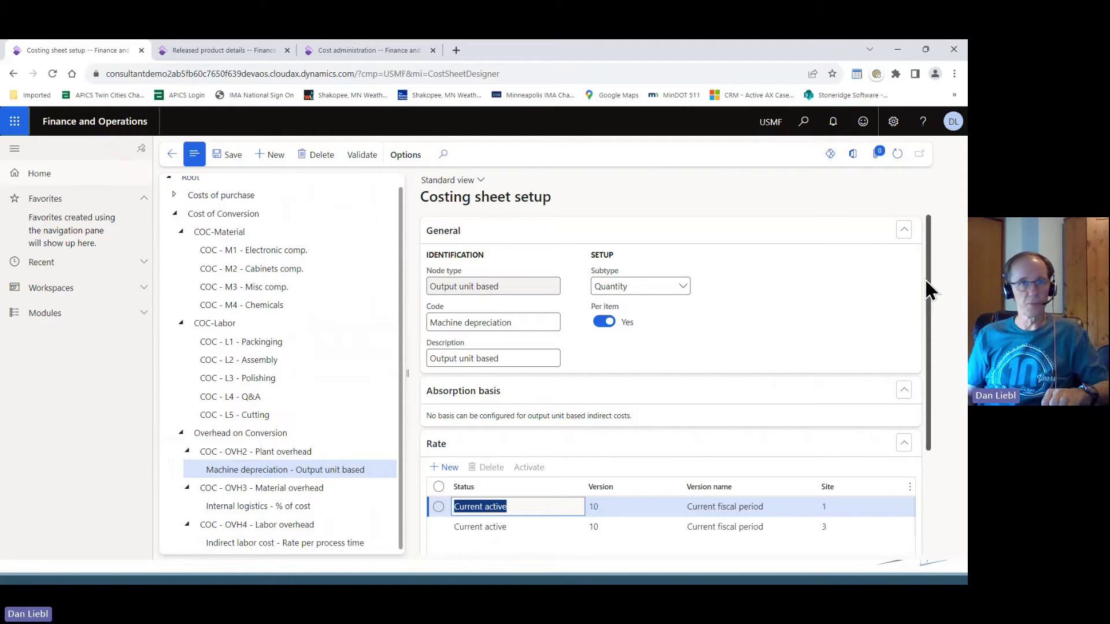
pyautogui.scroll(-1, 928, 283)
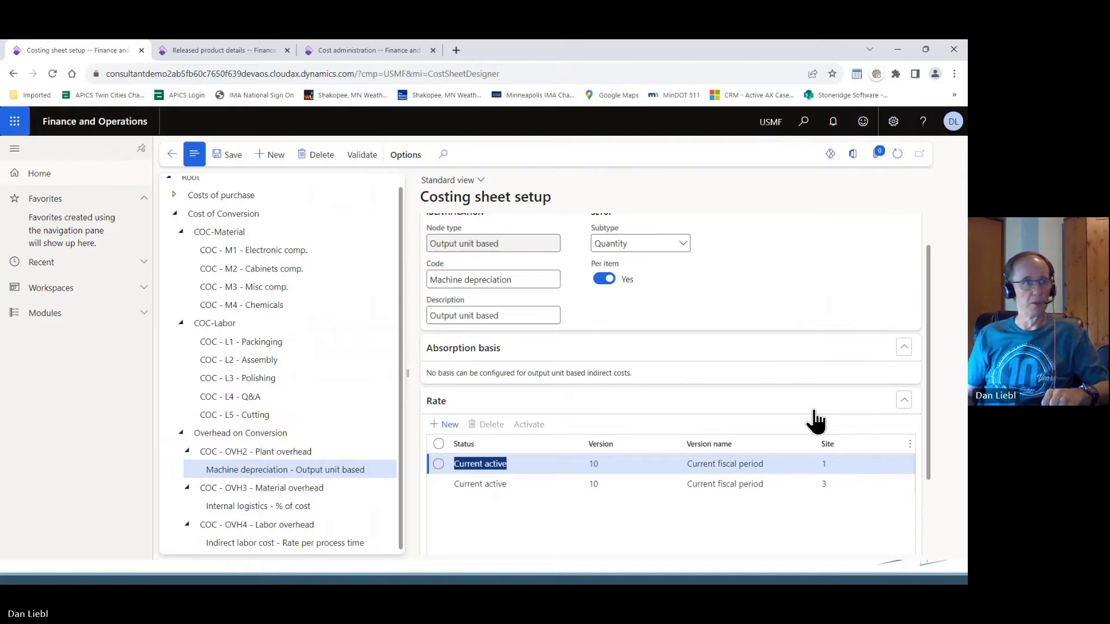
pyautogui.moveTo(929, 303); pyautogui.dragTo(936, 341)
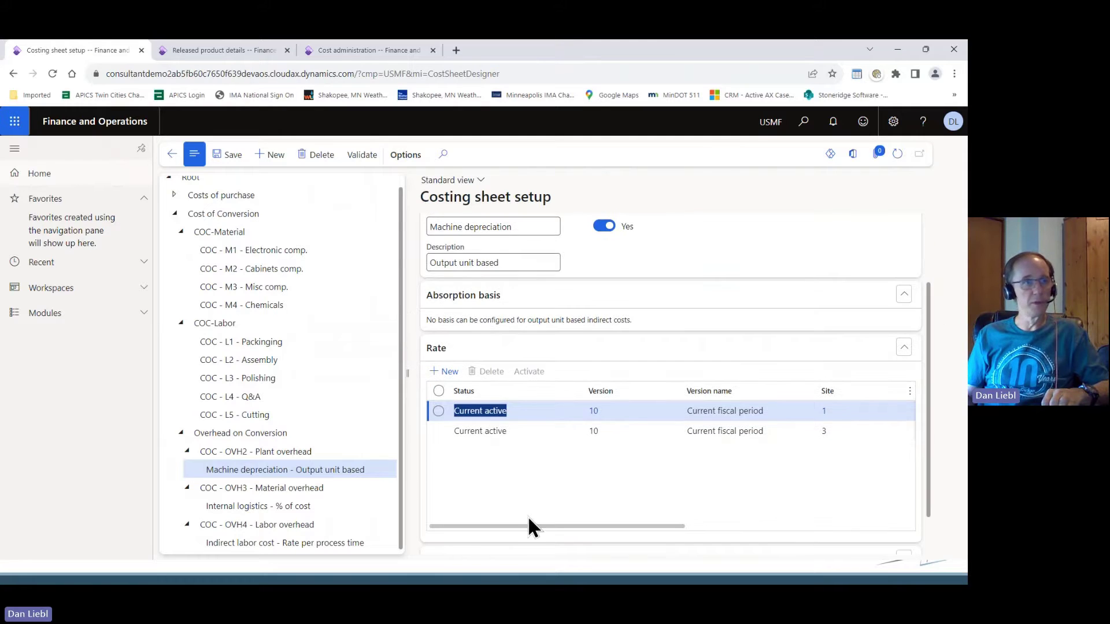
pyautogui.moveTo(471, 526); pyautogui.dragTo(666, 527)
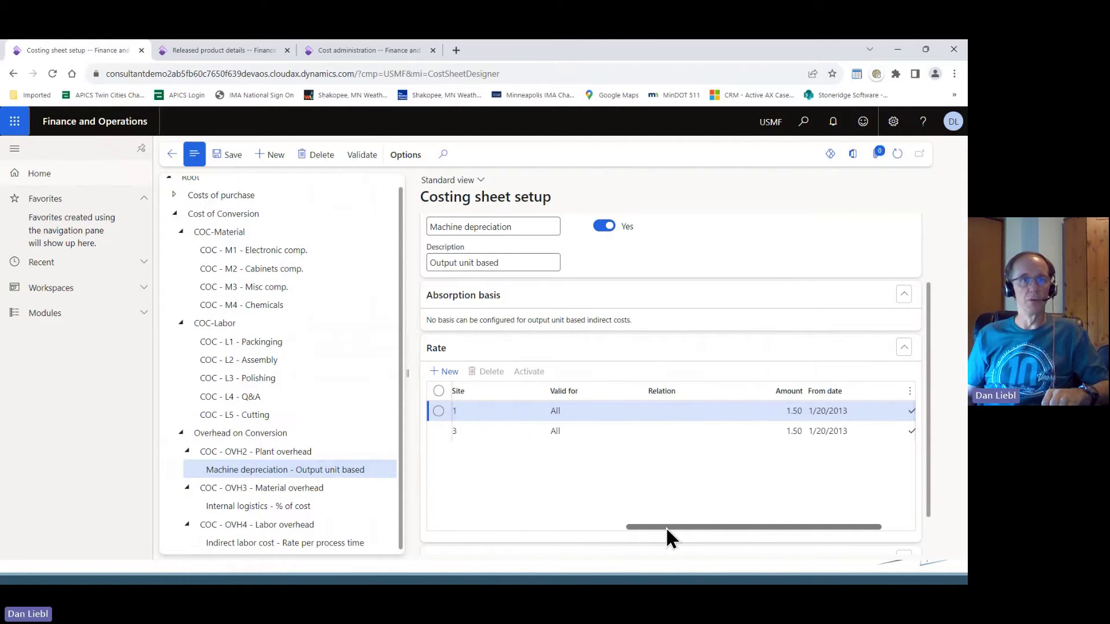
pyautogui.click(787, 411)
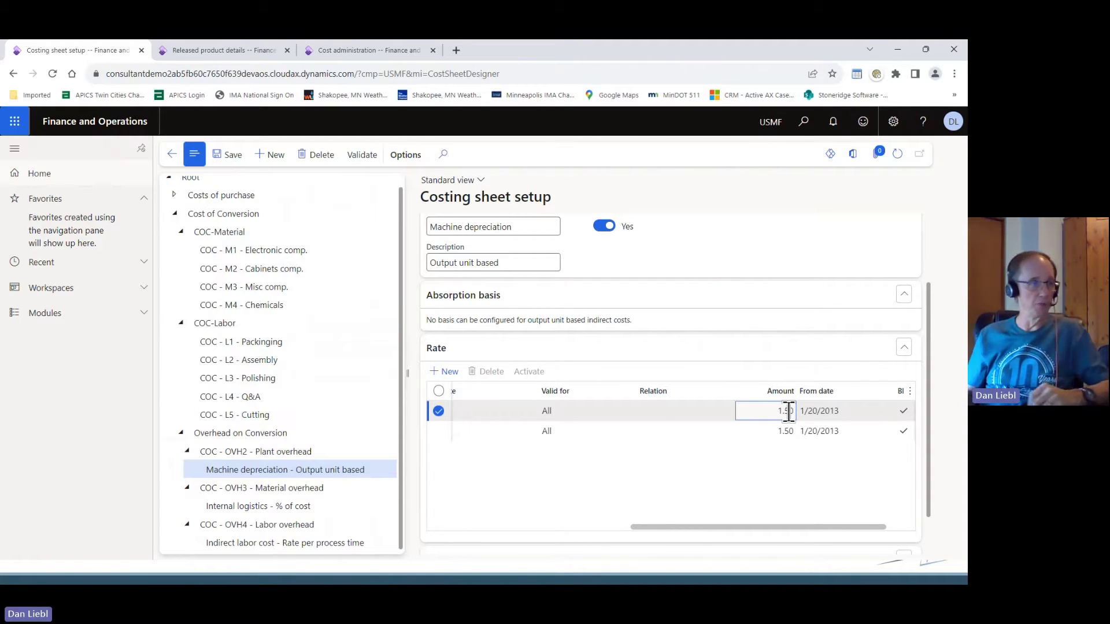
# Step: Check the absorption basis and surcharge percentages of the Internal logistics node under Material overhead
pyautogui.click(308, 487)
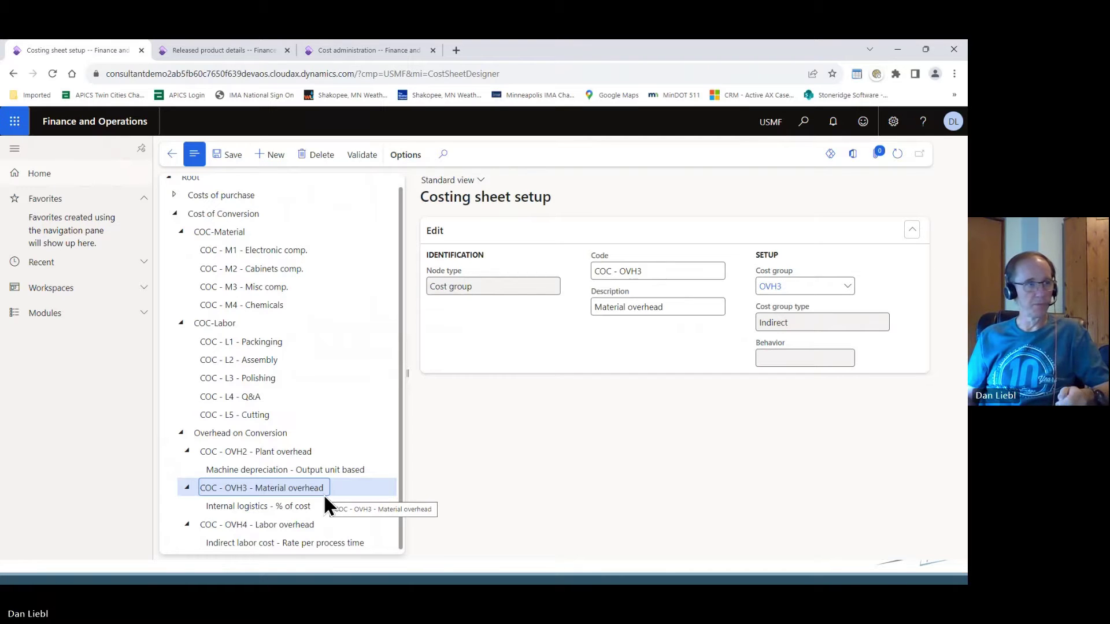
pyautogui.click(309, 502)
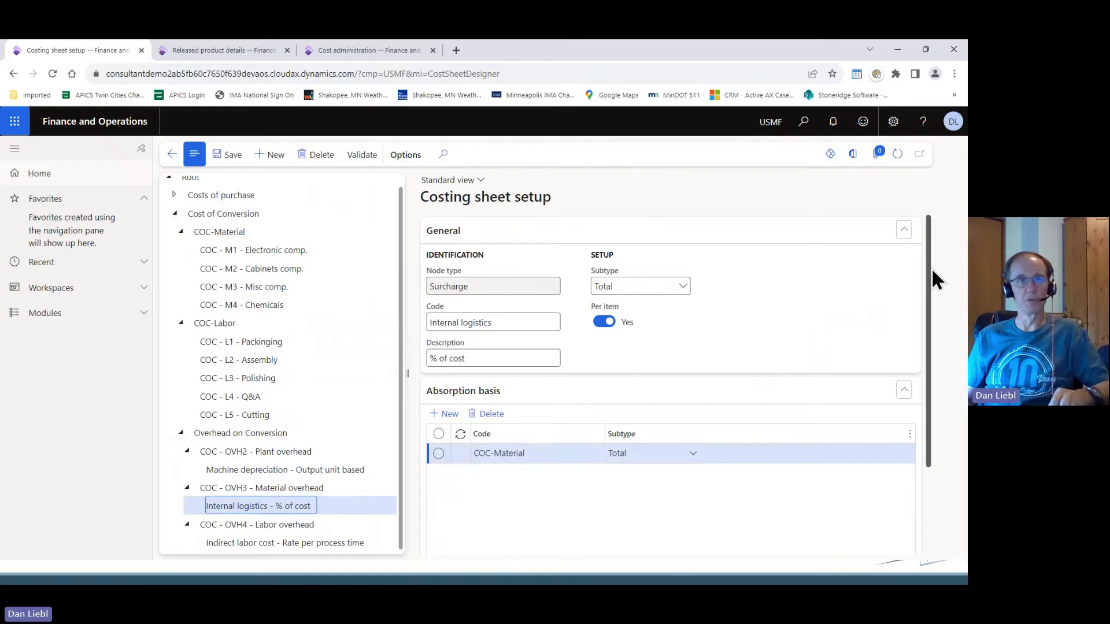
pyautogui.moveTo(931, 257); pyautogui.dragTo(949, 366)
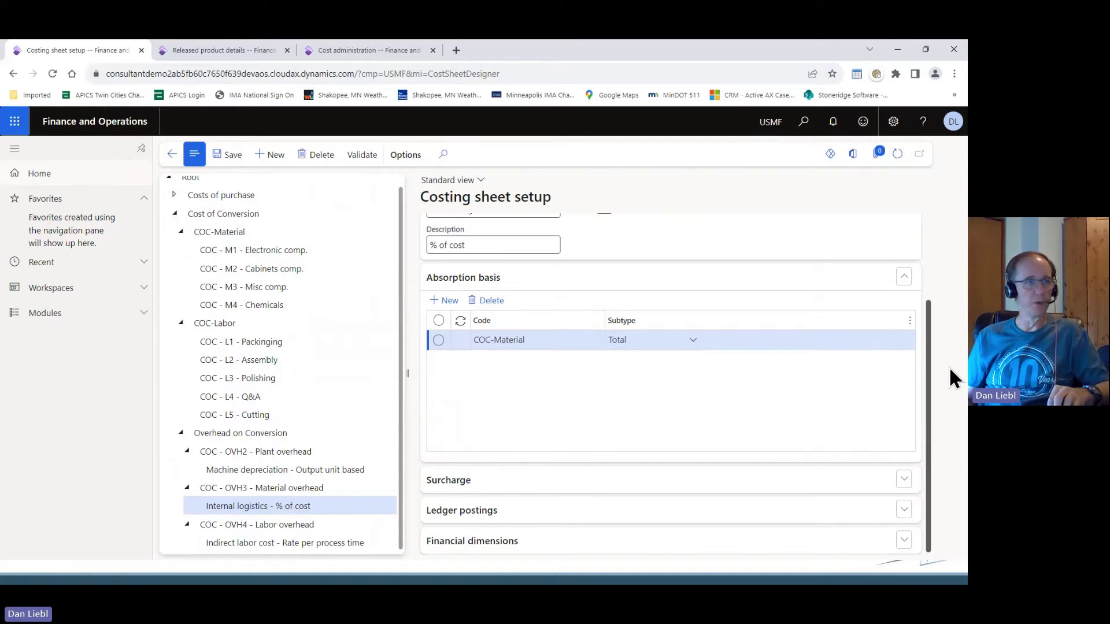
pyautogui.click(905, 484)
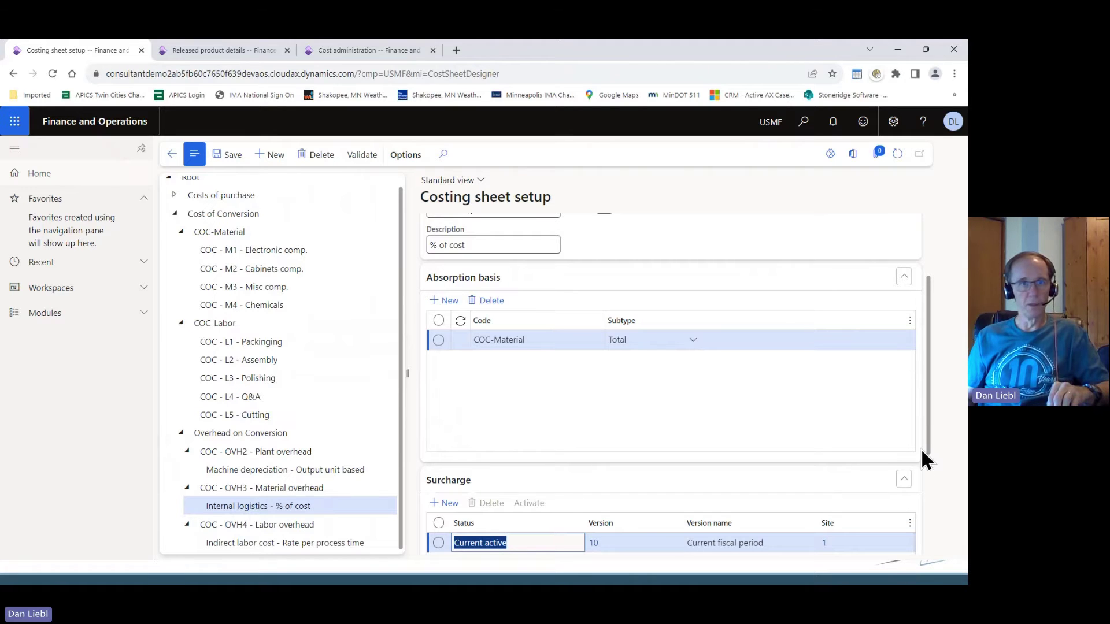
pyautogui.moveTo(928, 409); pyautogui.dragTo(932, 470)
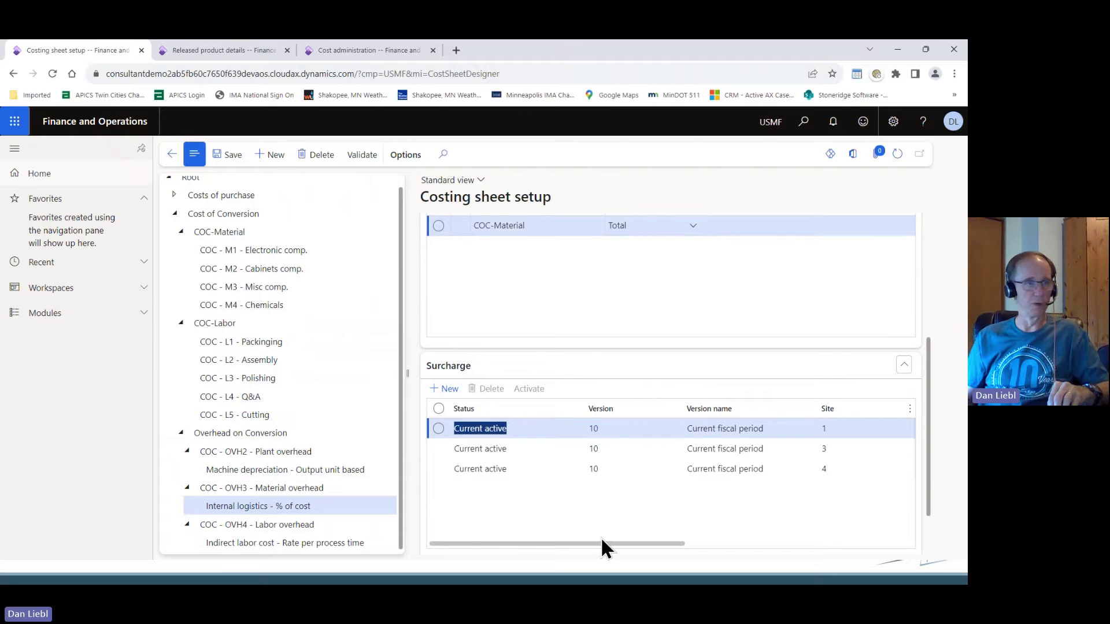
pyautogui.moveTo(467, 545); pyautogui.dragTo(663, 546)
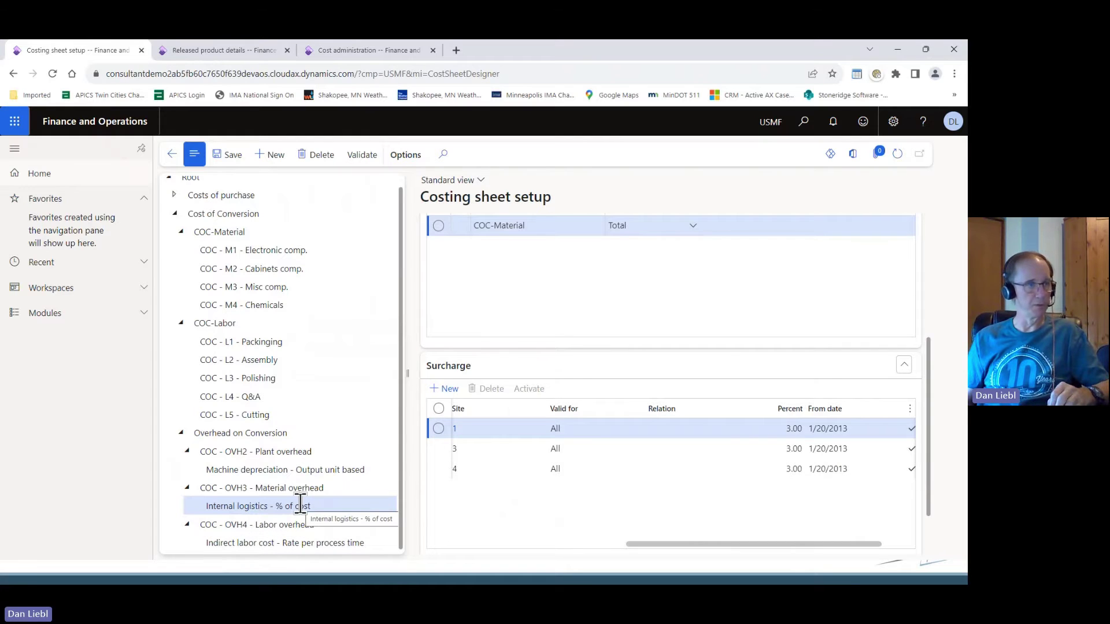
# Step: Check the Labor overhead cost group and the Indirect labor cost rates per site, and return to the COC - M1 node
pyautogui.click(303, 524)
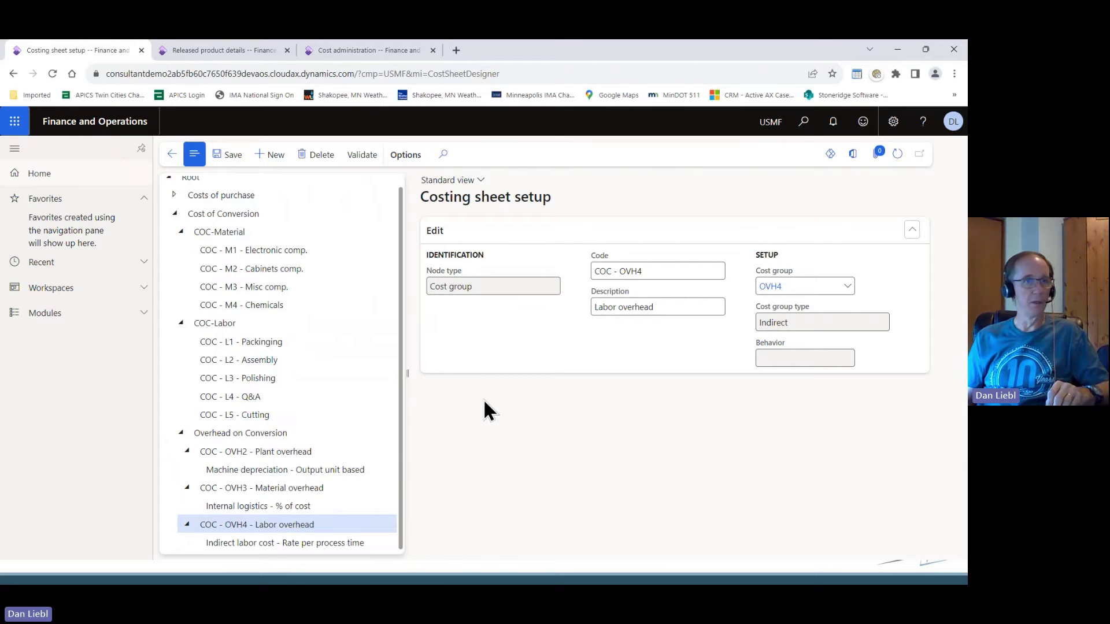
pyautogui.click(322, 540)
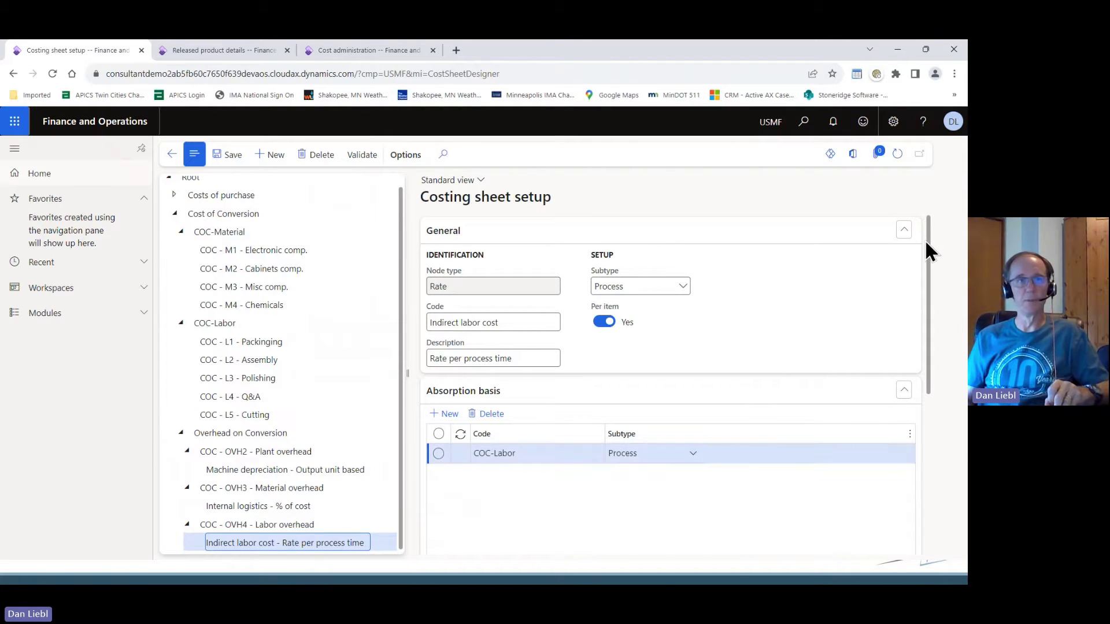
pyautogui.moveTo(928, 224); pyautogui.dragTo(938, 360)
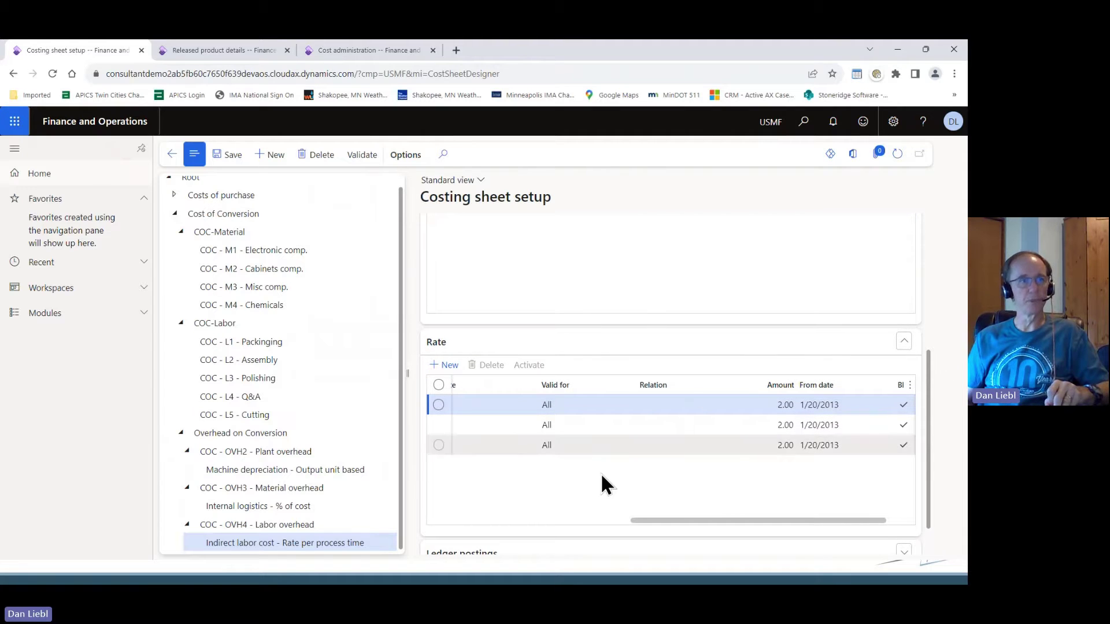
pyautogui.moveTo(668, 520); pyautogui.dragTo(641, 521)
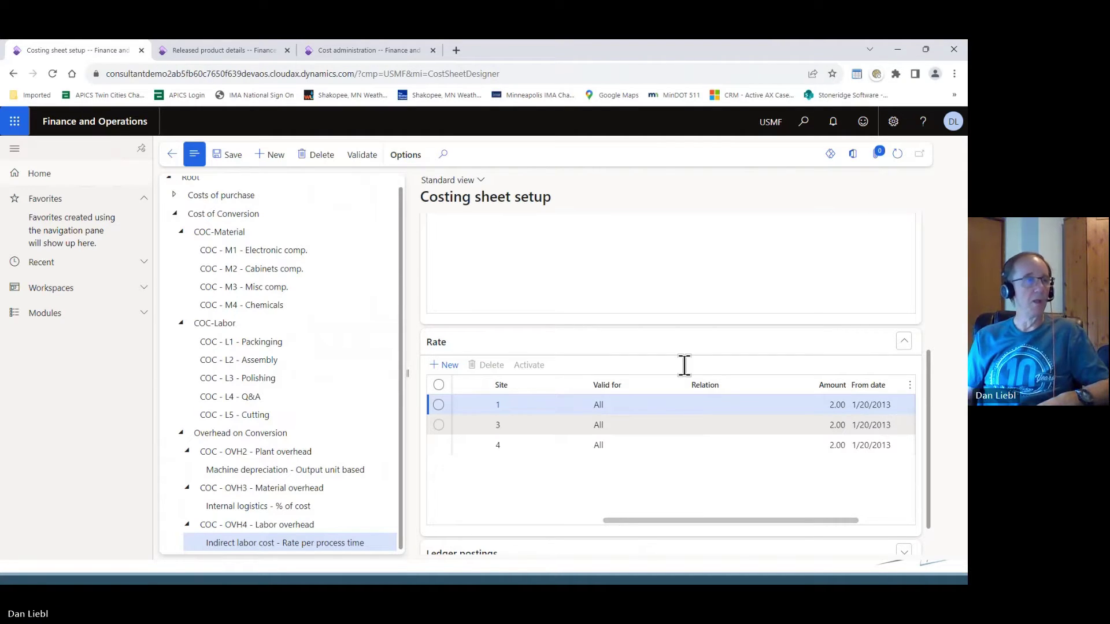
pyautogui.moveTo(211, 397); pyautogui.dragTo(498, 409)
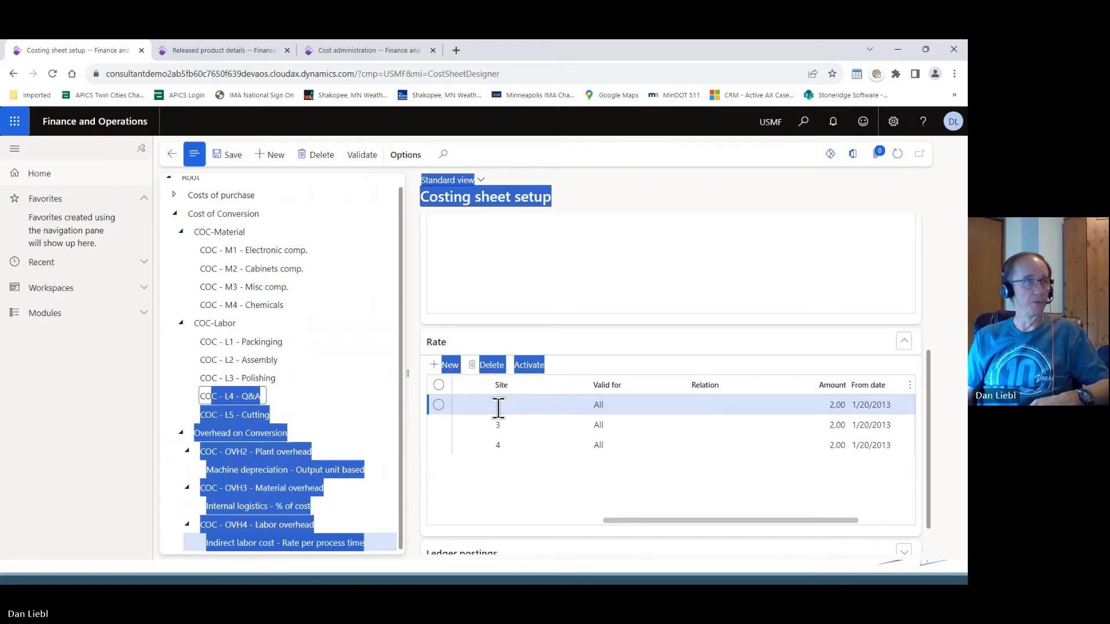
pyautogui.click(278, 252)
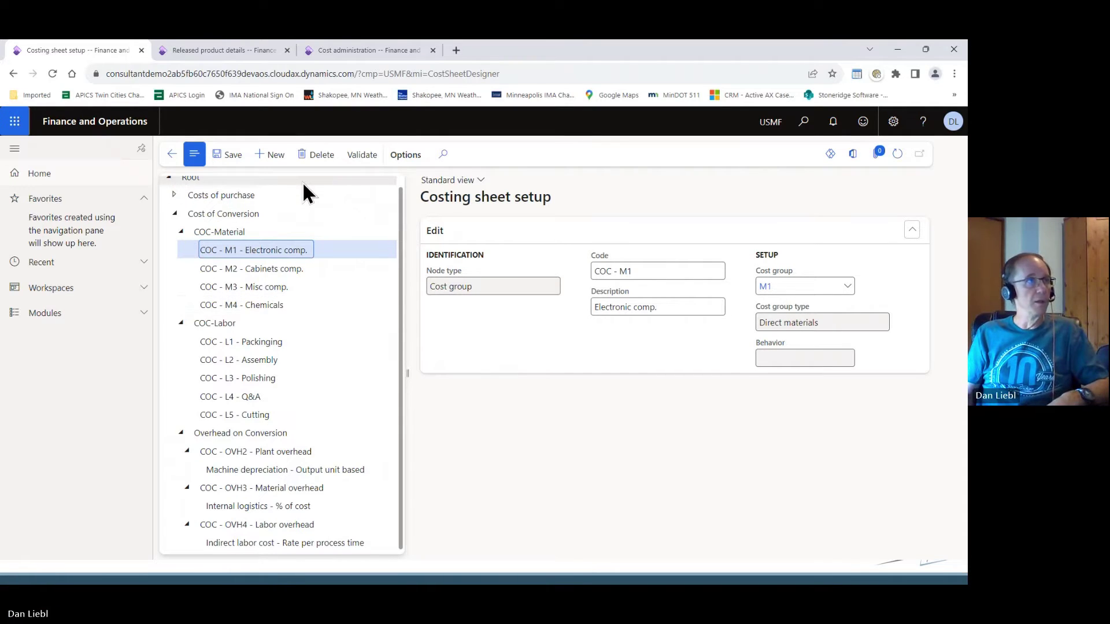
# Step: In the released products list, open the BOM designer for item D0023, Standard Speaker - Up-Sell Demo
pyautogui.click(239, 50)
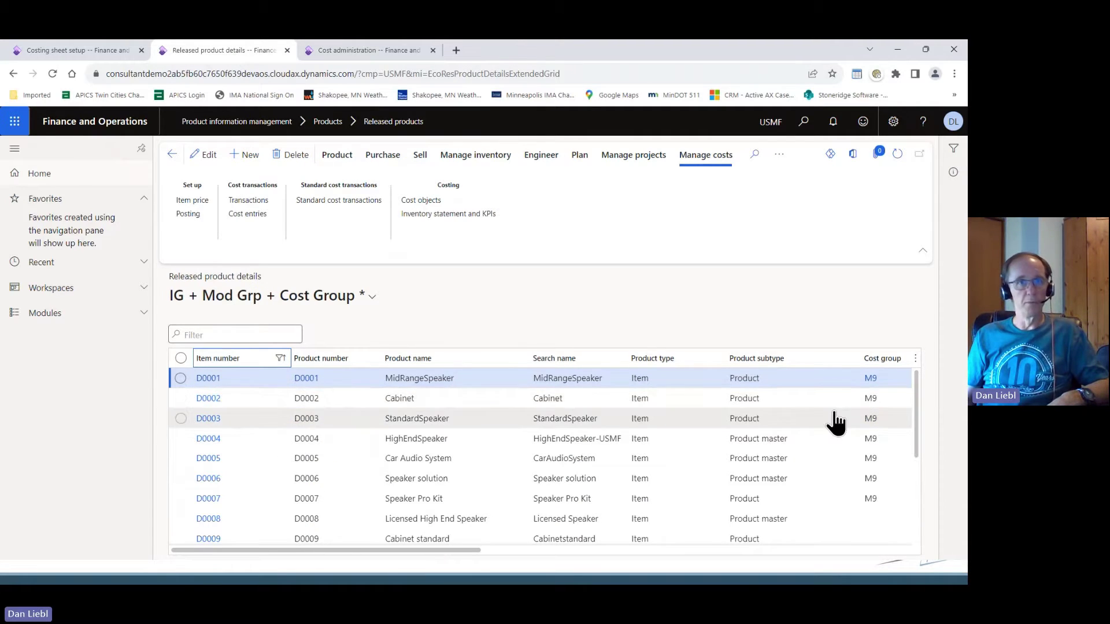
pyautogui.moveTo(915, 384); pyautogui.dragTo(918, 481)
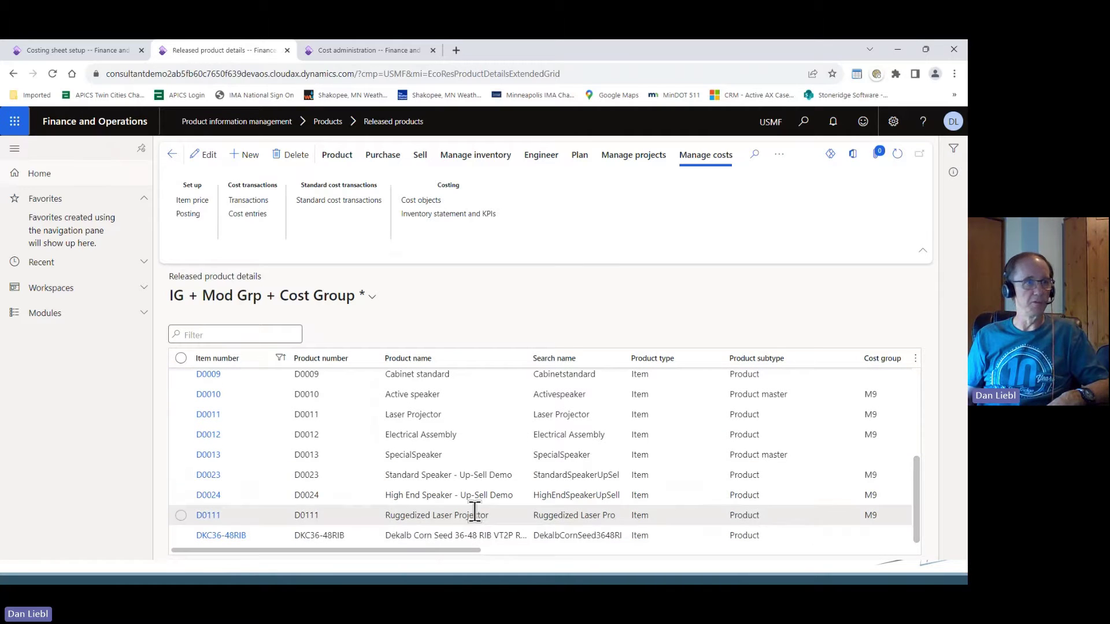
pyautogui.click(407, 479)
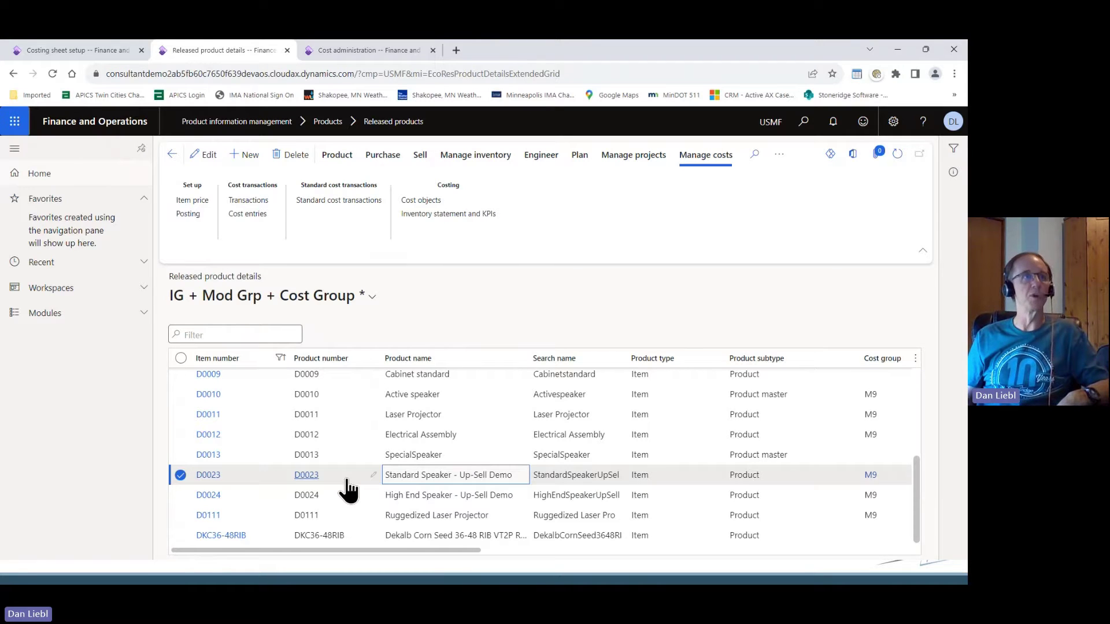
pyautogui.click(543, 156)
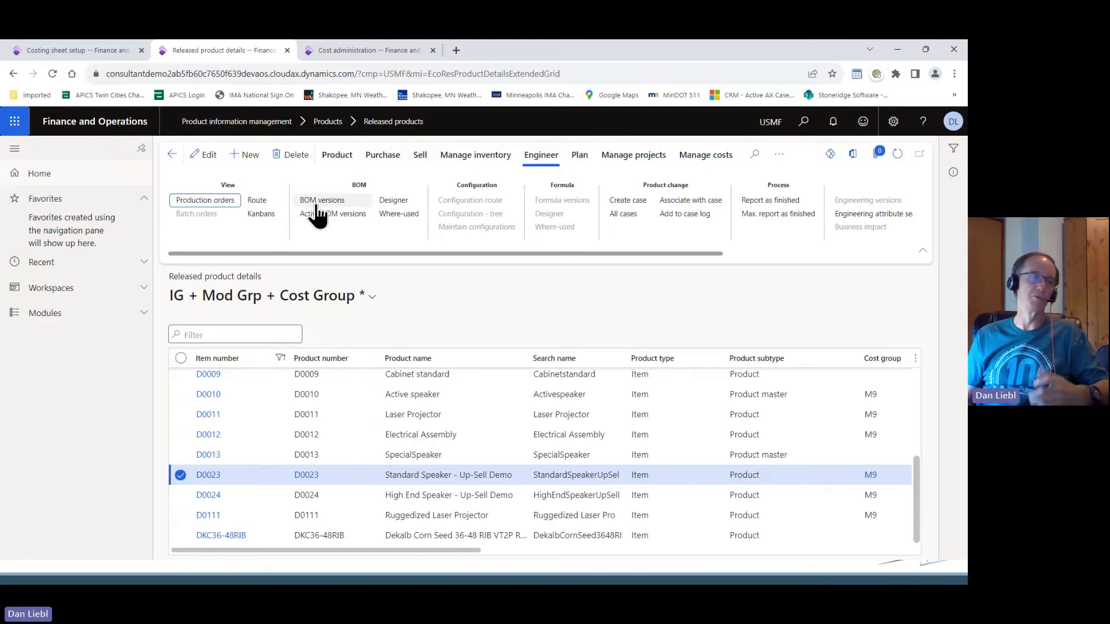
pyautogui.click(395, 200)
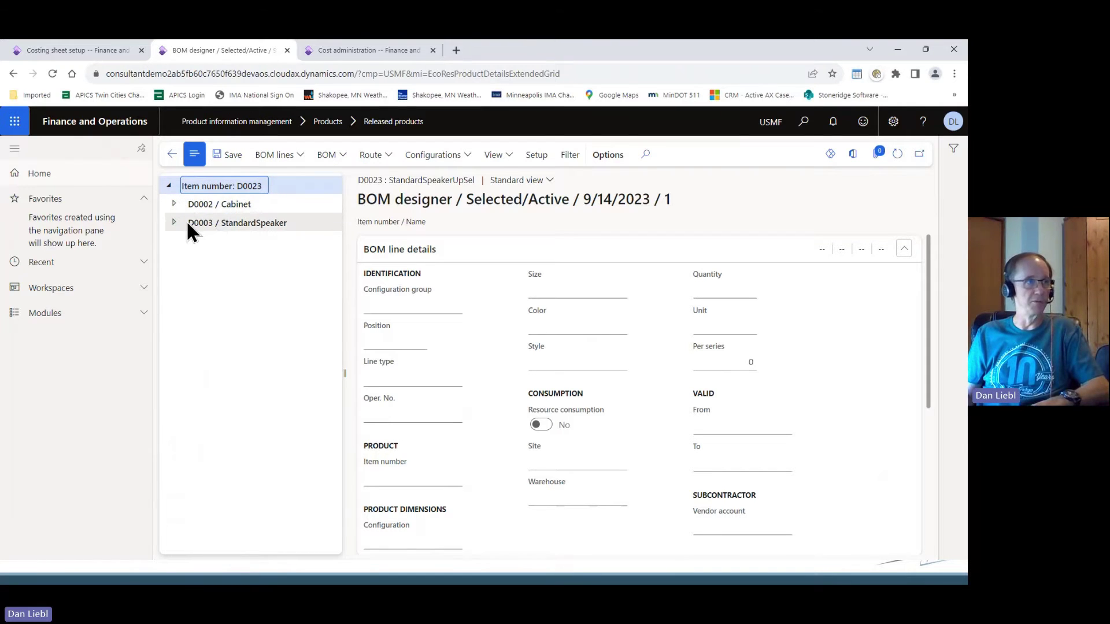
# Step: Review the components under D0002 Cabinet and D0003 StandardSpeaker in the D0023 BOM tree
pyautogui.click(174, 204)
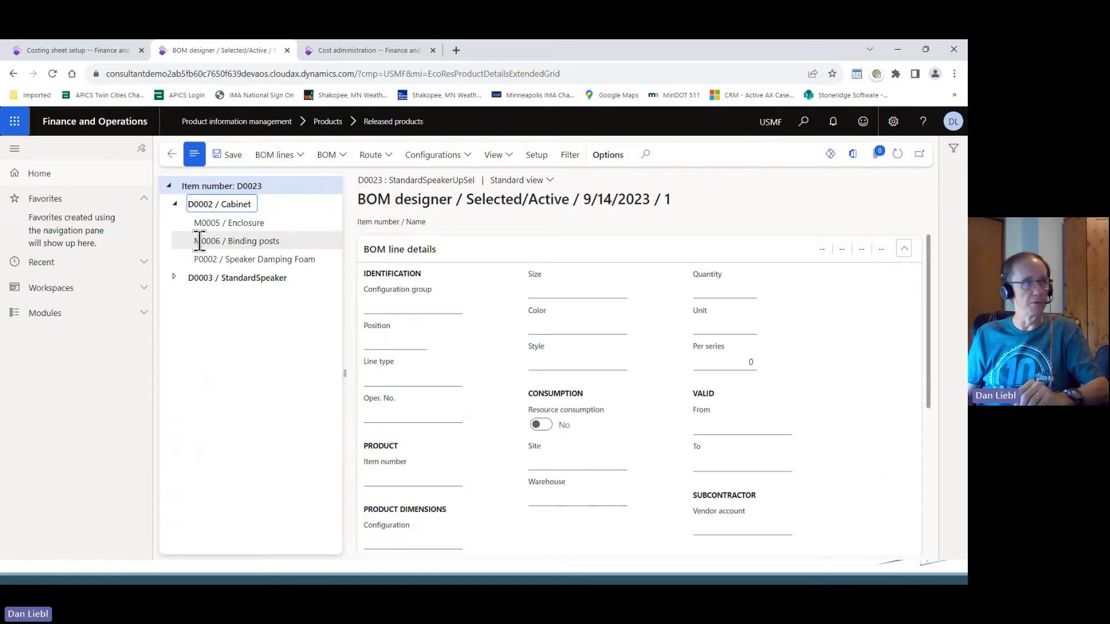
pyautogui.click(173, 203)
pyautogui.click(175, 223)
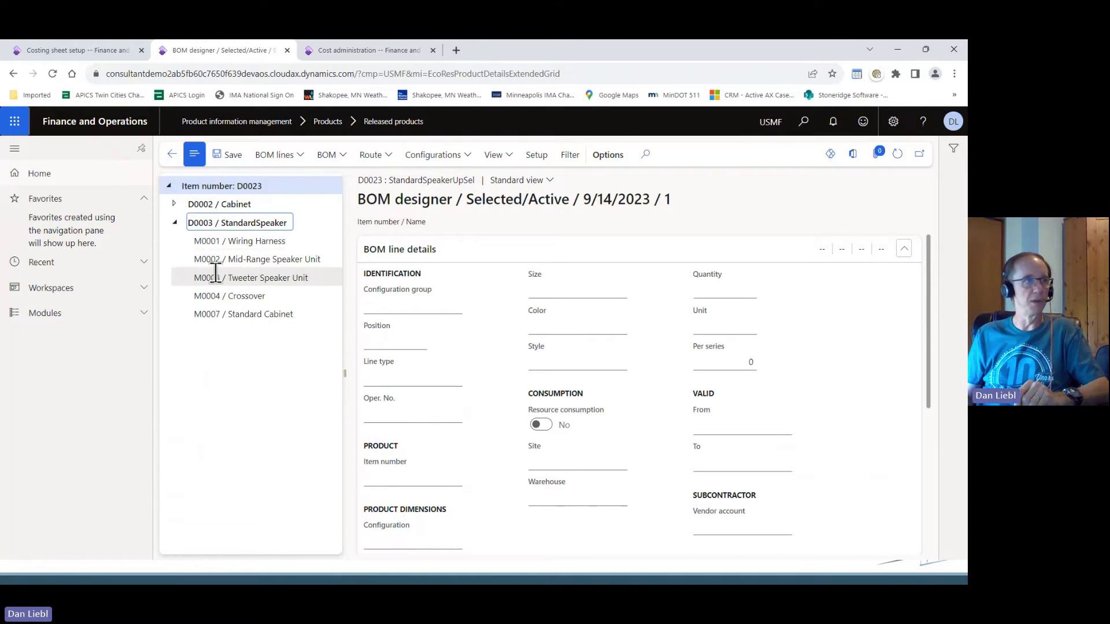
# Step: Check the item group and cost group in the product details of component M0001 Wiring Harness, and return to the released products list
pyautogui.click(262, 240)
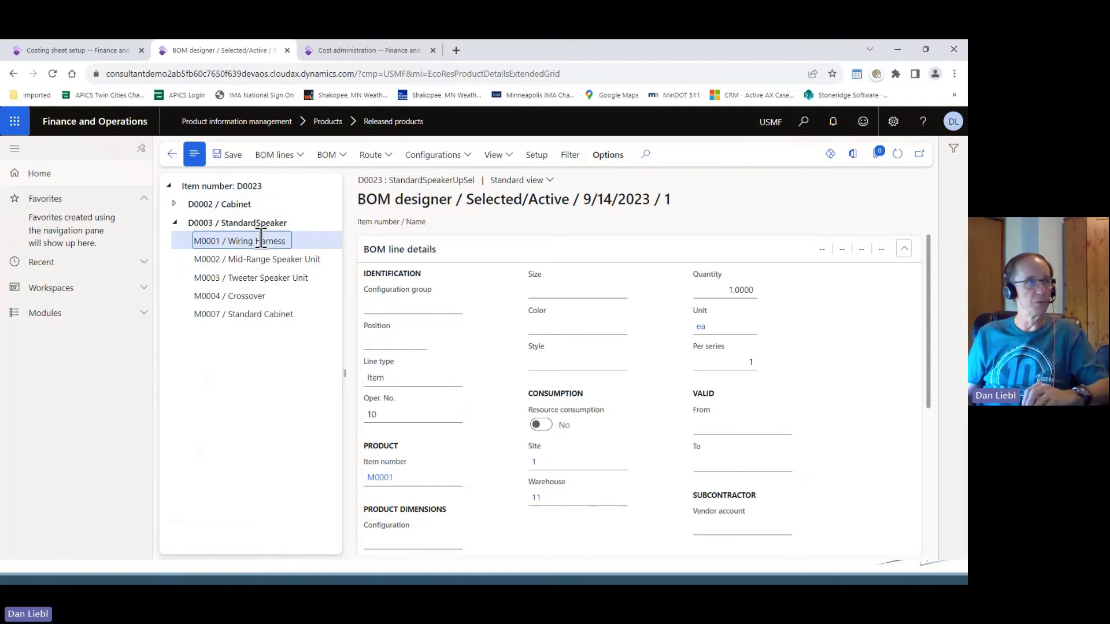
pyautogui.click(386, 478)
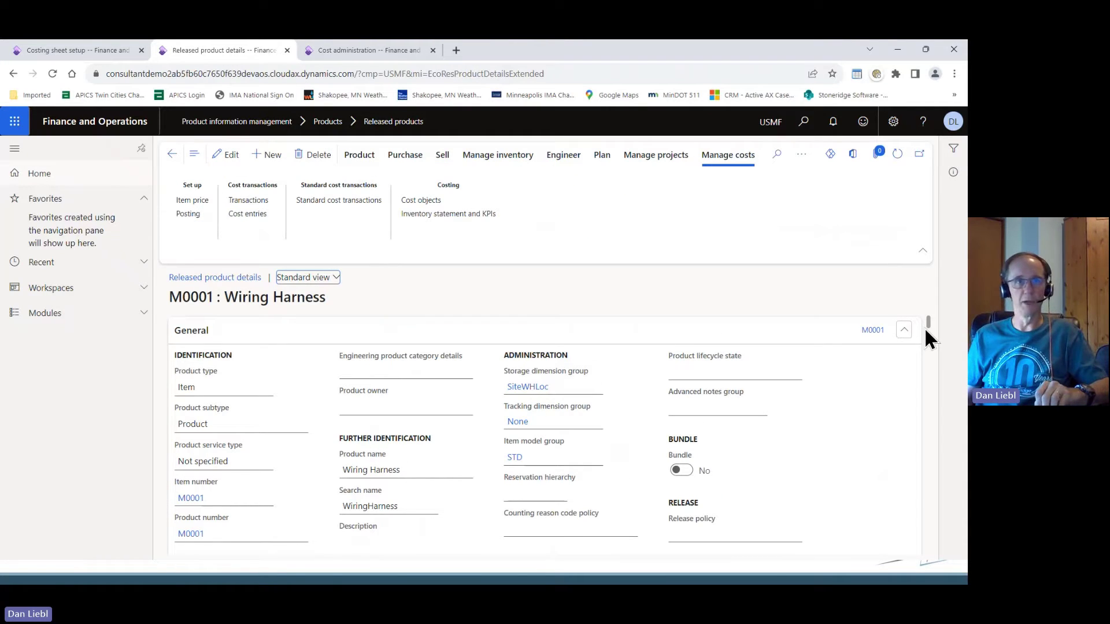
pyautogui.moveTo(928, 320); pyautogui.dragTo(931, 469)
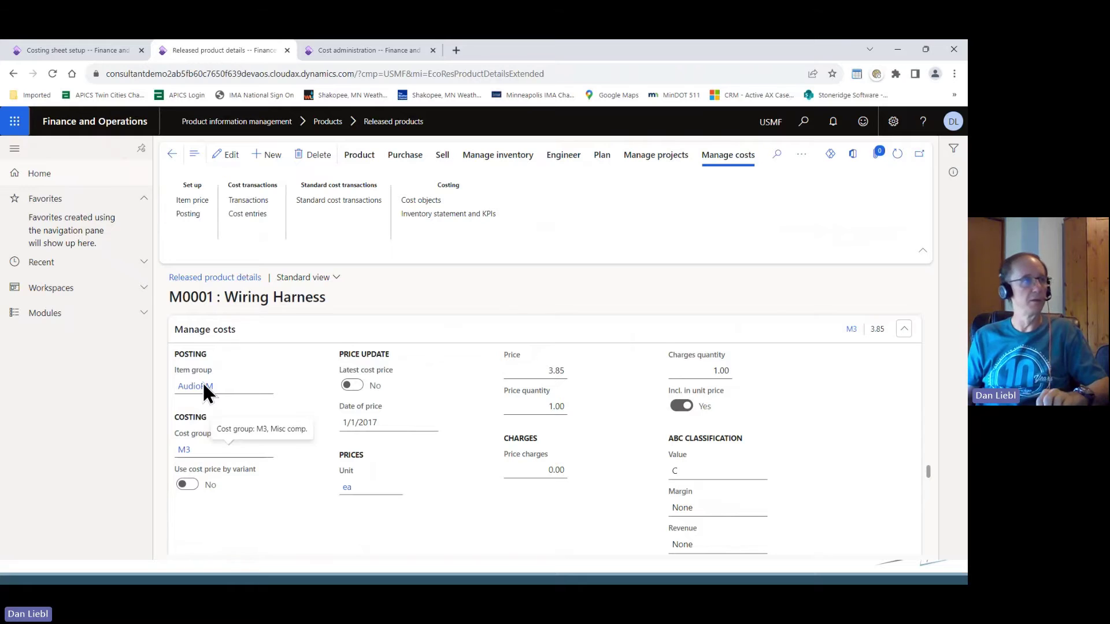
pyautogui.click(169, 153)
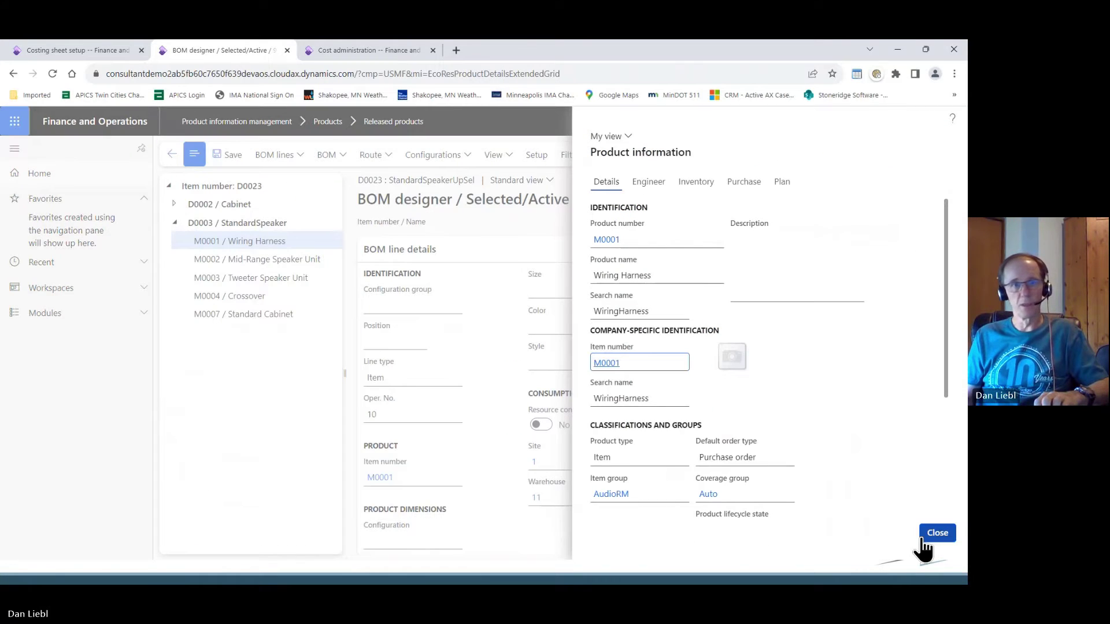
pyautogui.click(923, 535)
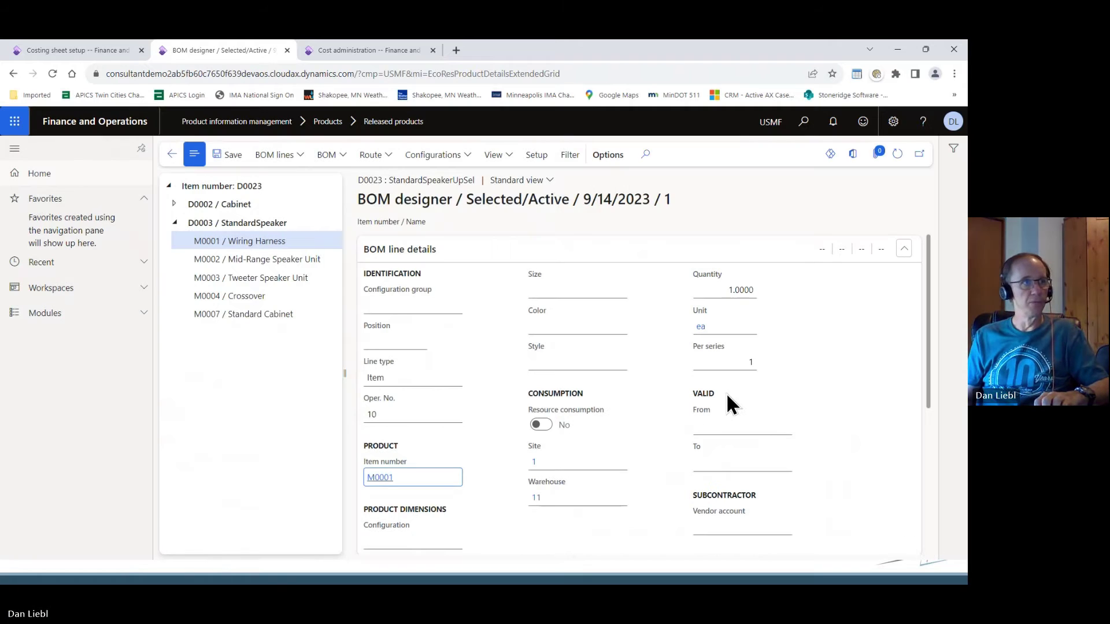
pyautogui.click(174, 222)
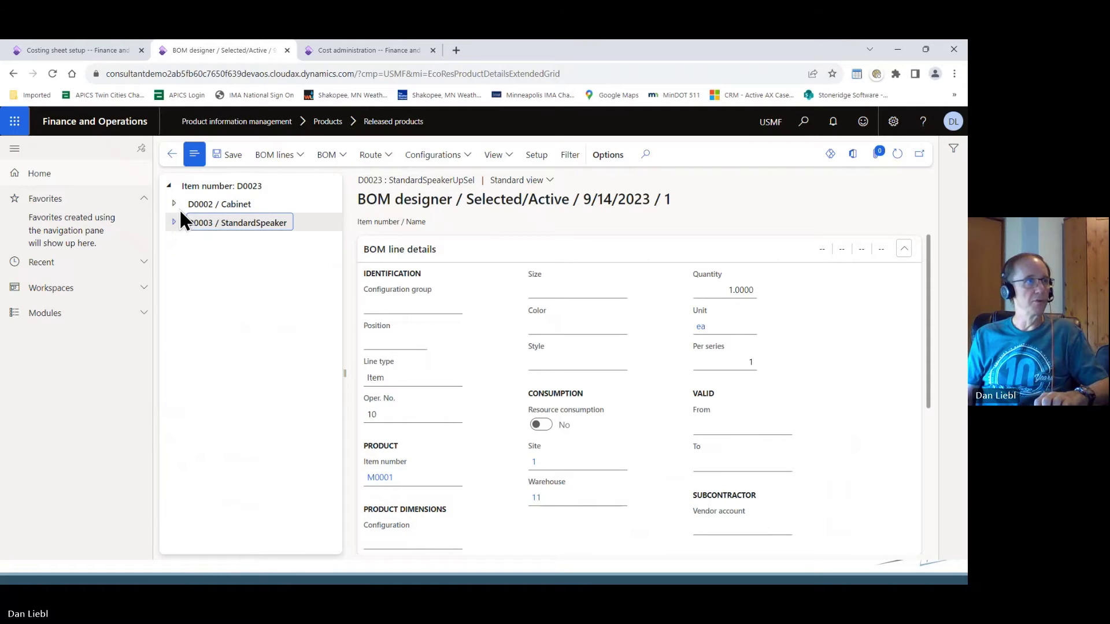
pyautogui.click(170, 154)
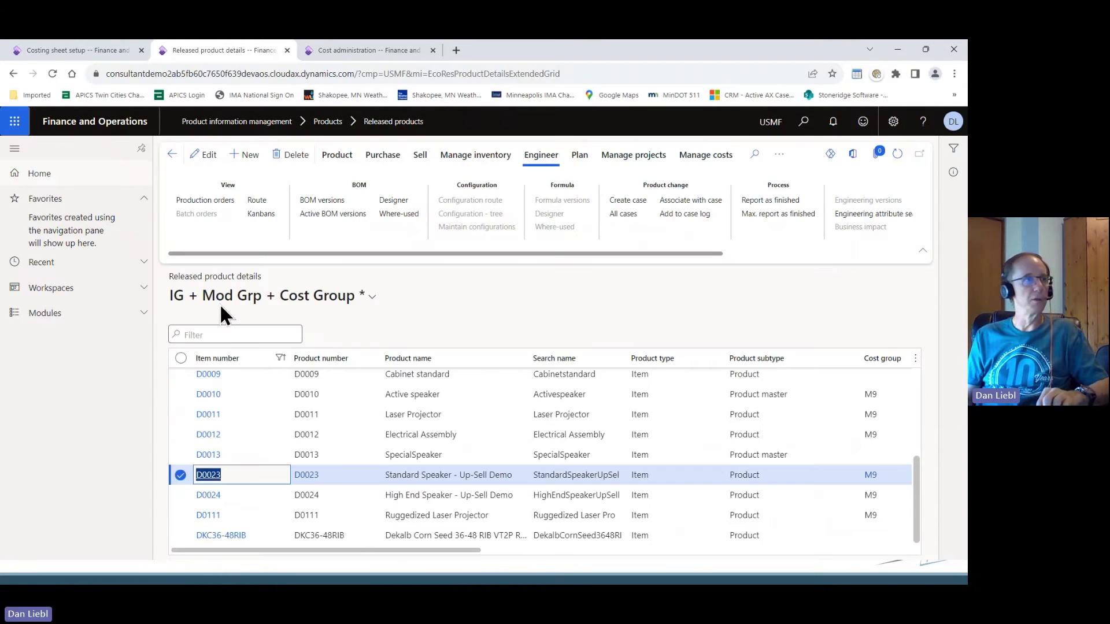
# Step: Review the D0023 route operations and the run time cost category of the Speaker assembly operation, and return to the released products list
pyautogui.click(254, 201)
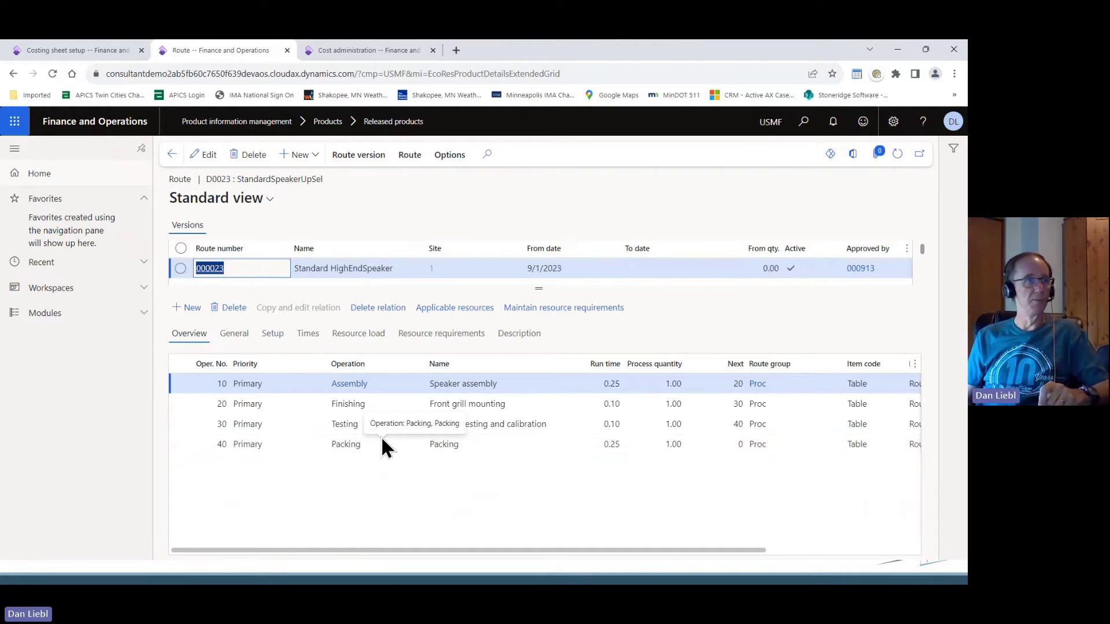
pyautogui.click(272, 336)
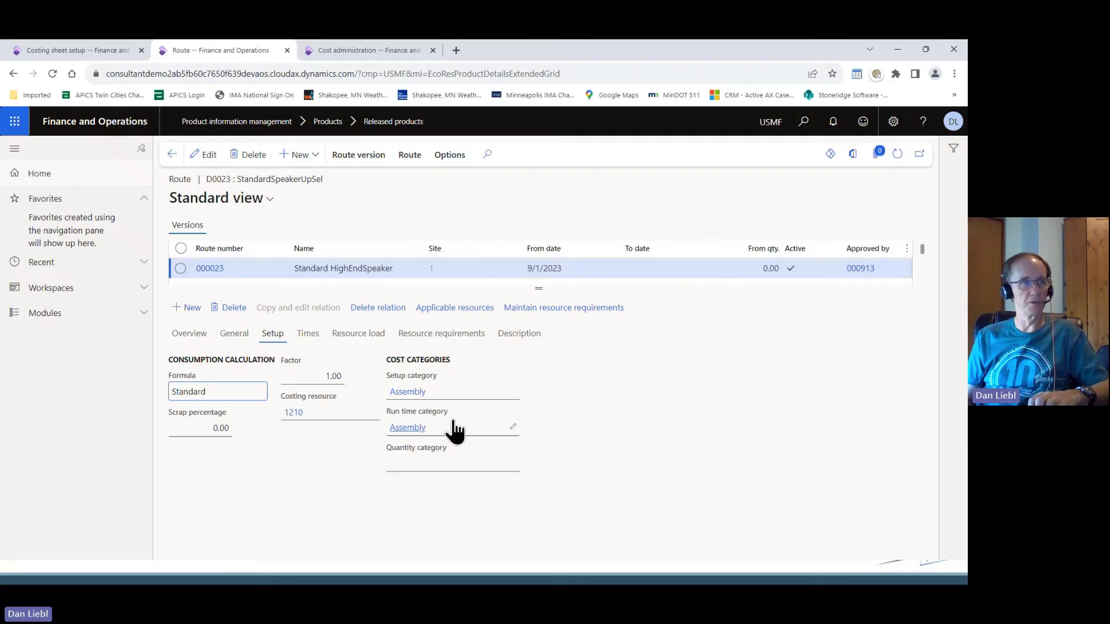
pyautogui.click(412, 428)
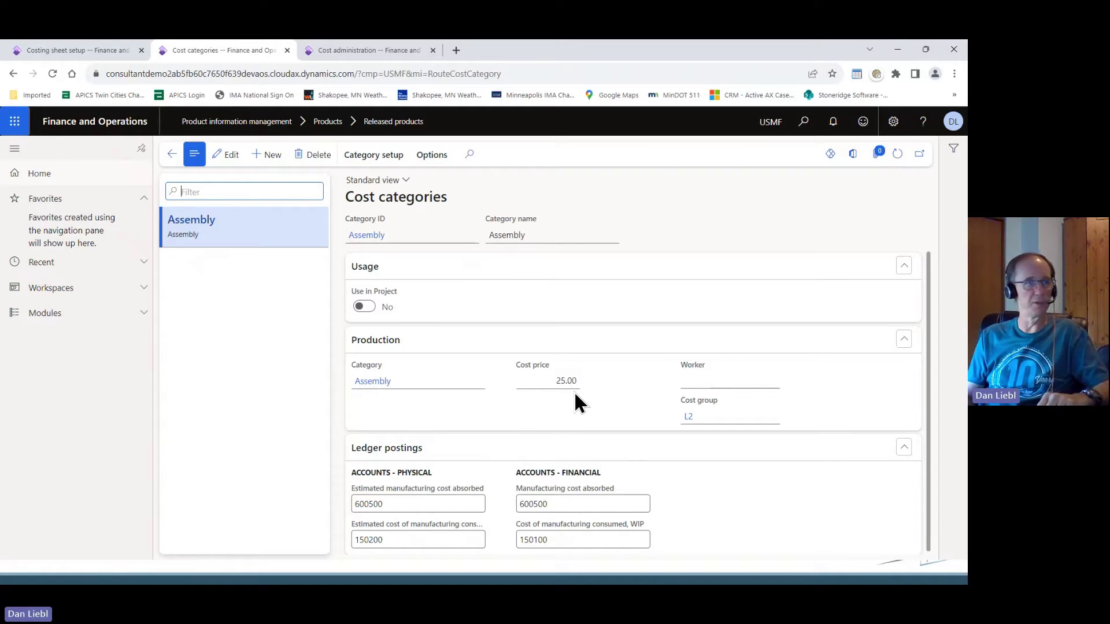
pyautogui.click(173, 155)
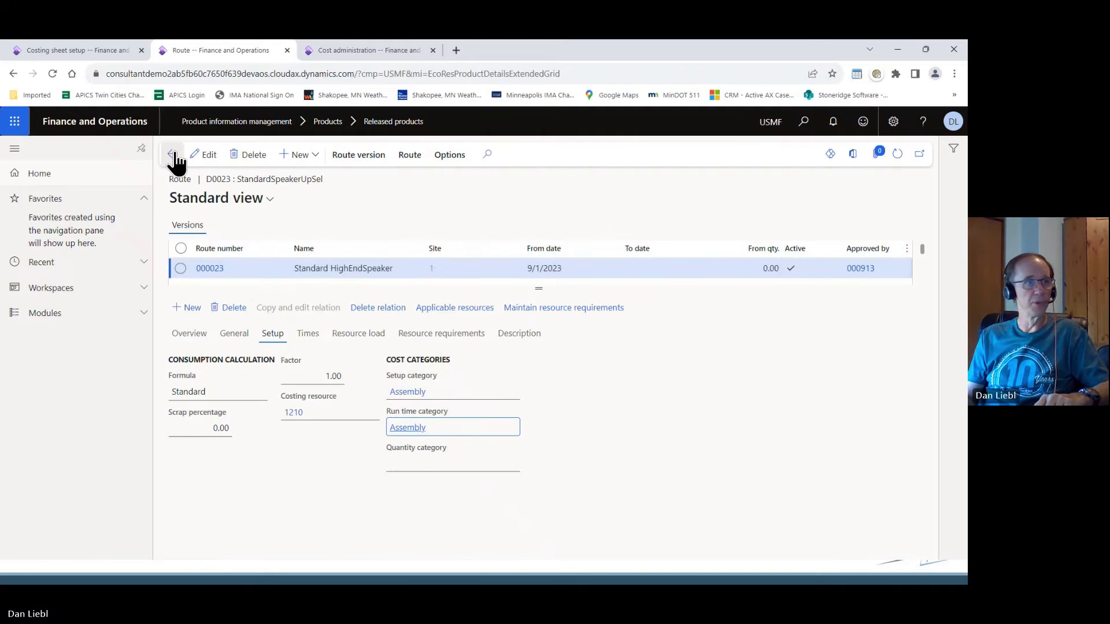
pyautogui.click(184, 336)
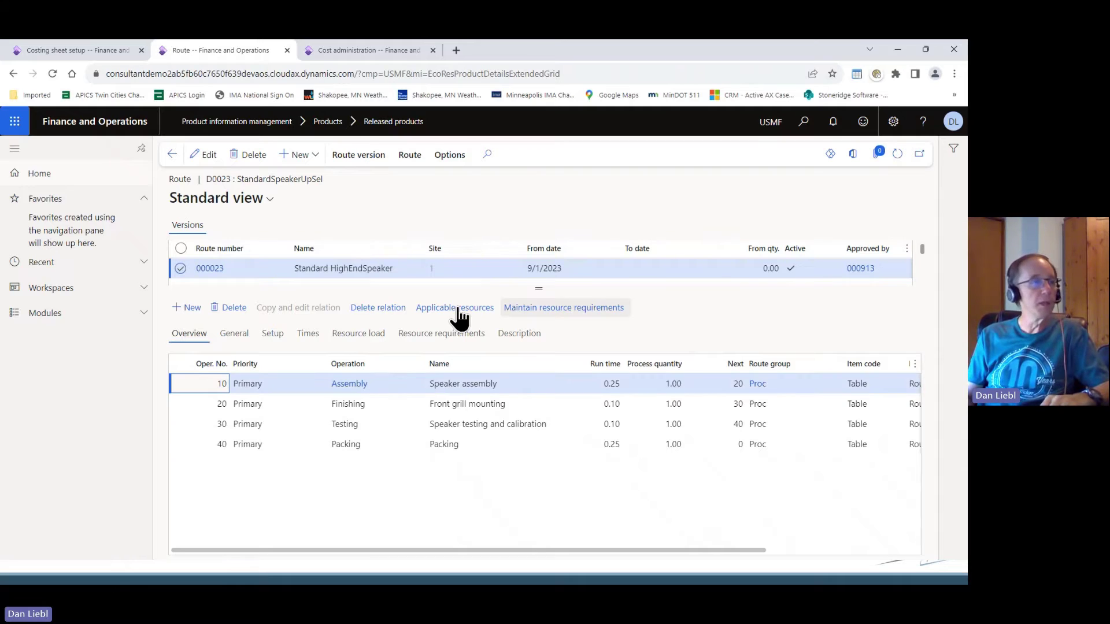
pyautogui.click(173, 154)
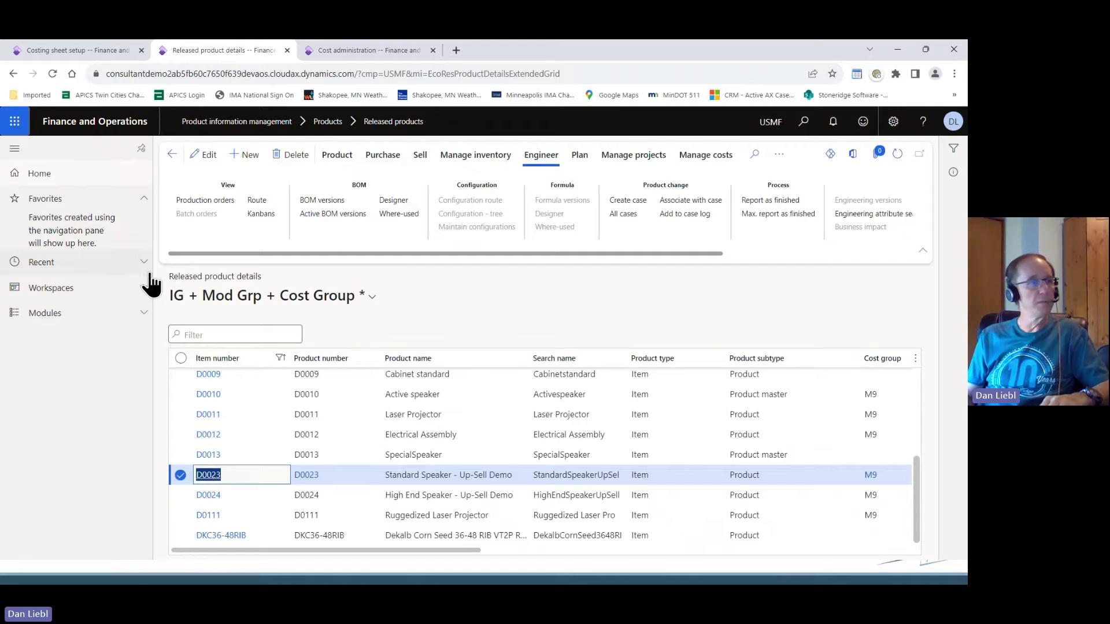
# Step: Open the item prices of D0023 and show the costing sheet in the calculation details of the first active price
pyautogui.click(699, 157)
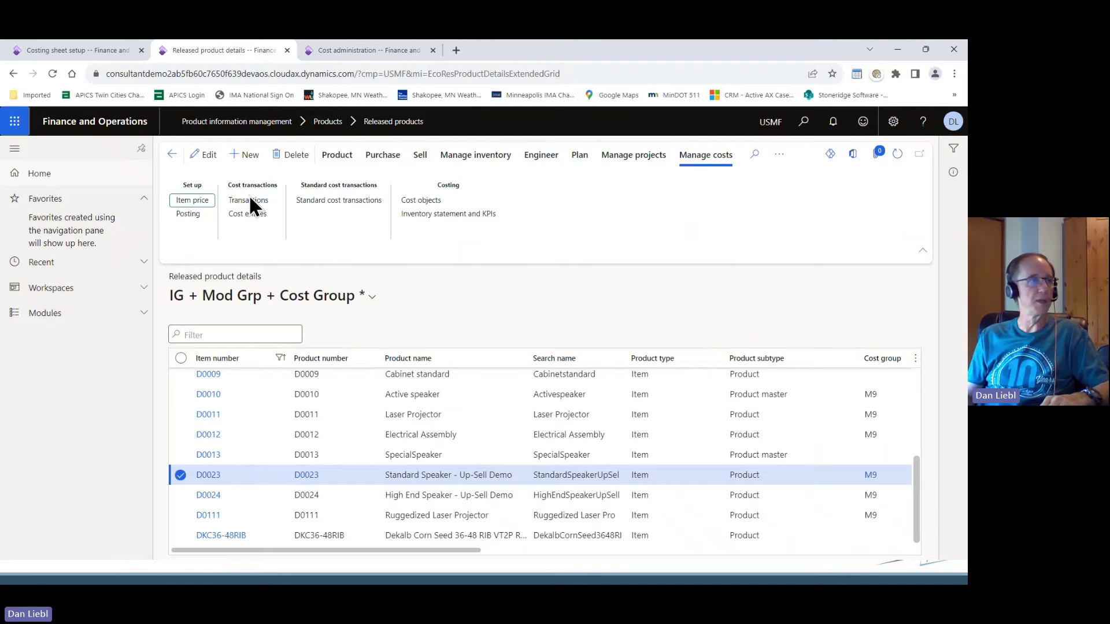
pyautogui.click(185, 200)
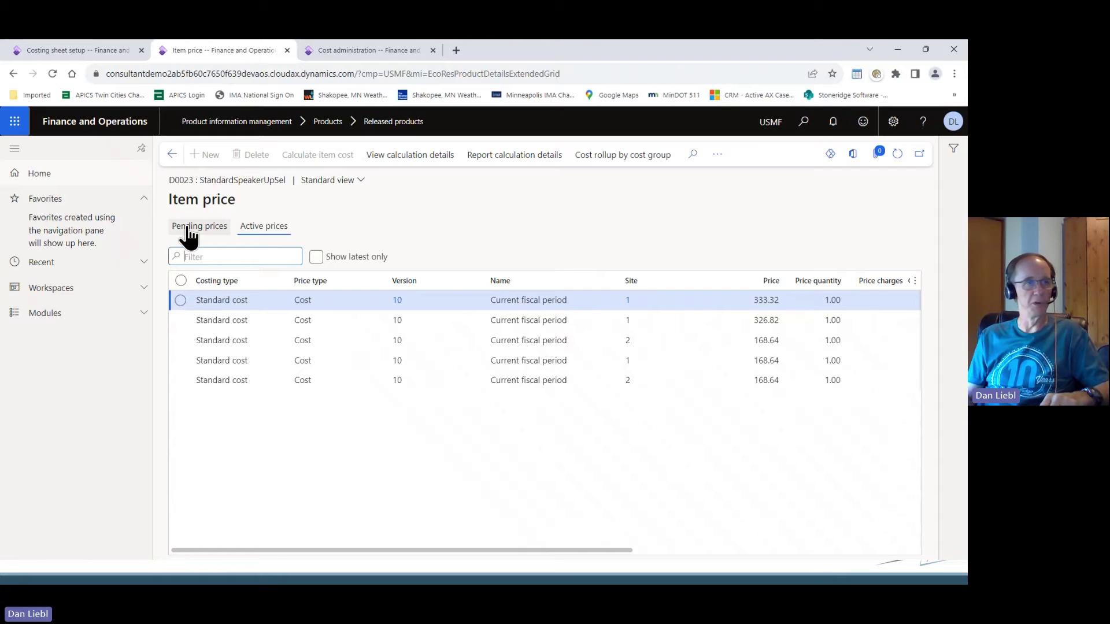
pyautogui.click(411, 304)
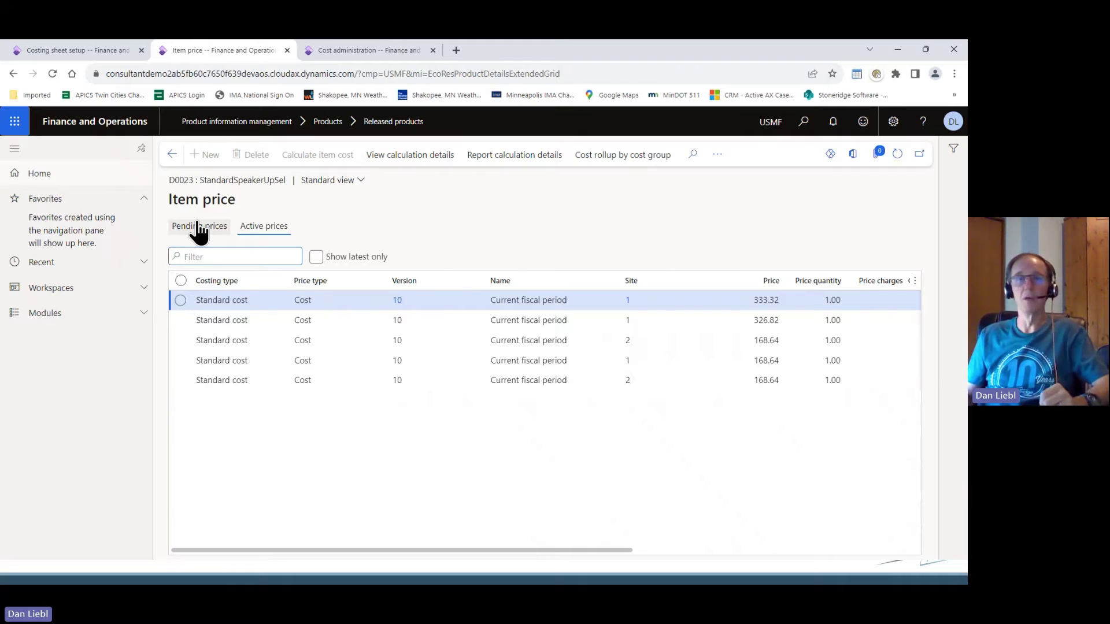
pyautogui.click(405, 155)
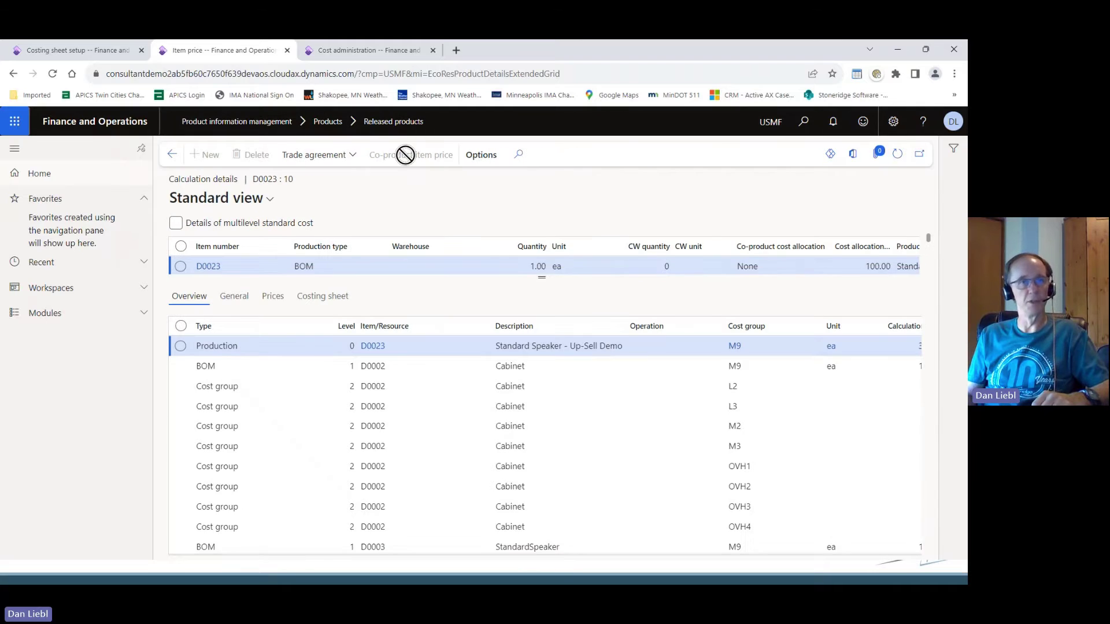
pyautogui.click(333, 298)
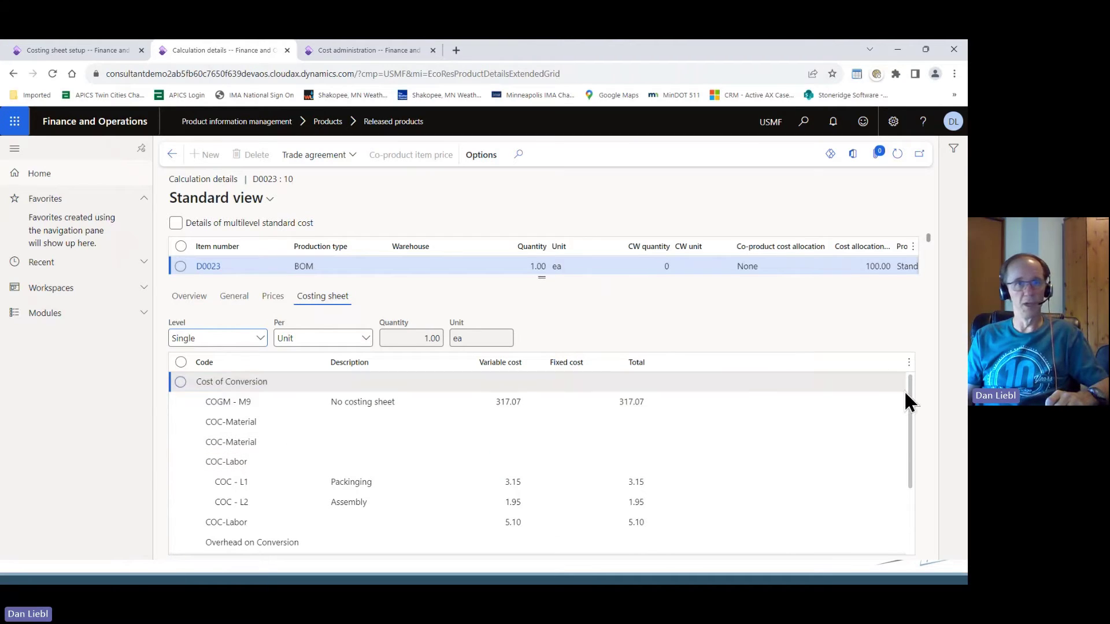
# Step: Examine the COC-Labor and Overhead on Conversion amounts in the D0023 costing sheet, and return to the item prices
pyautogui.moveTo(910, 382); pyautogui.dragTo(910, 429)
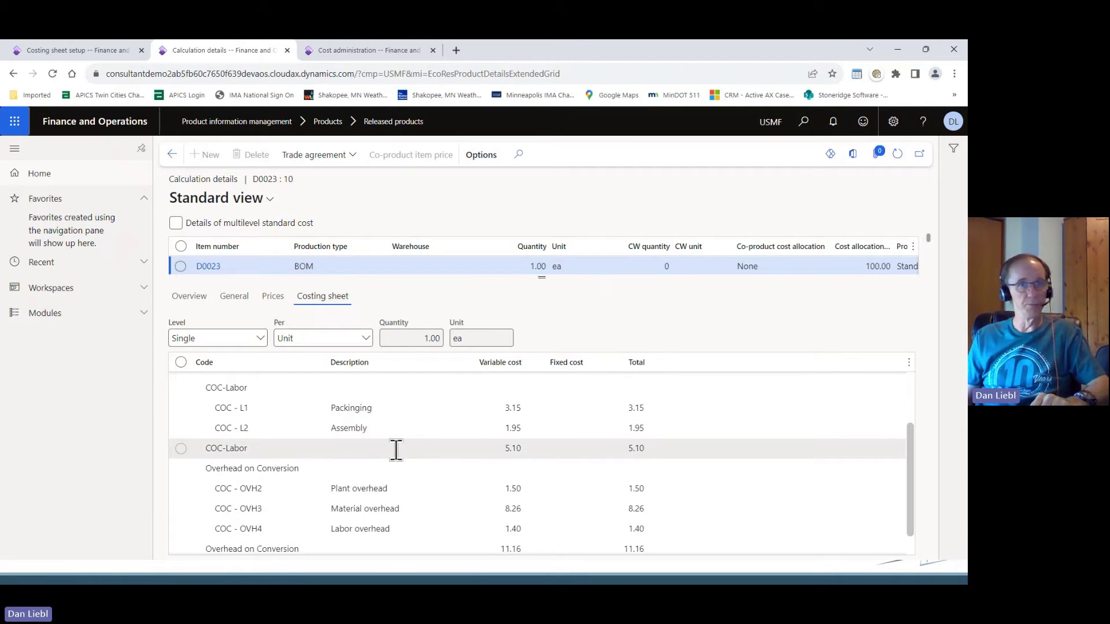
pyautogui.moveTo(909, 441); pyautogui.dragTo(913, 462)
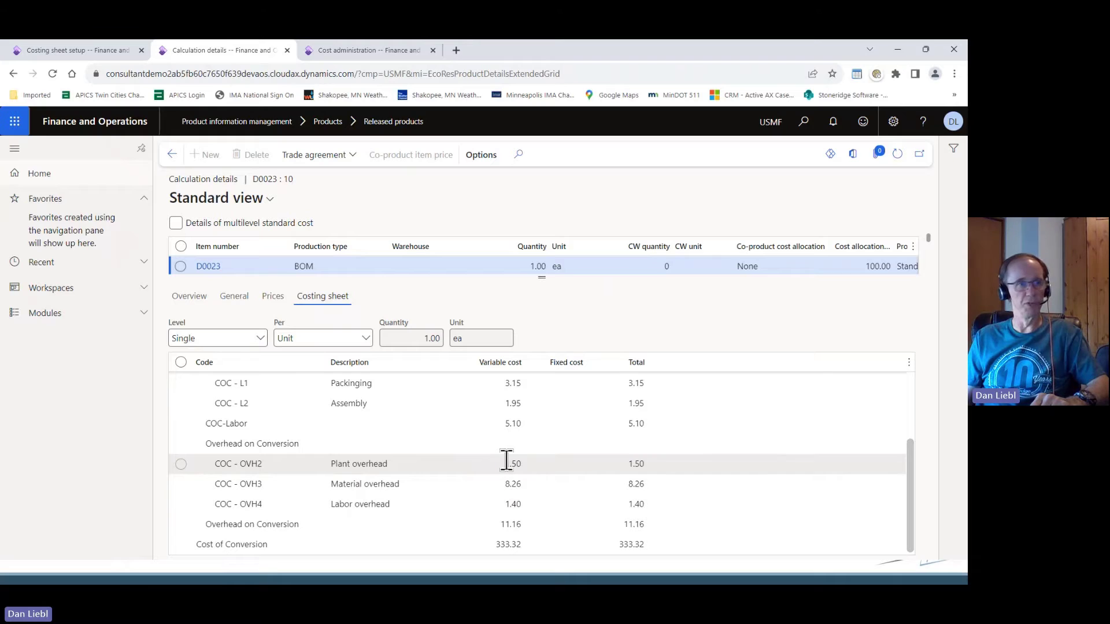
pyautogui.moveTo(505, 462); pyautogui.dragTo(531, 488)
pyautogui.click(493, 490)
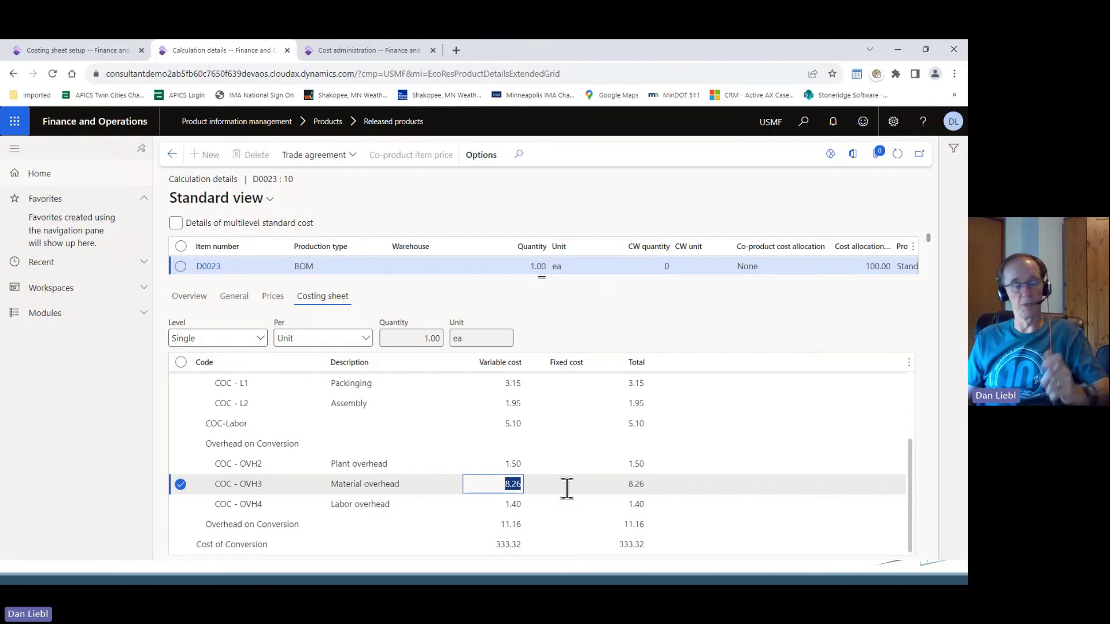
pyautogui.scroll(2, 565, 481)
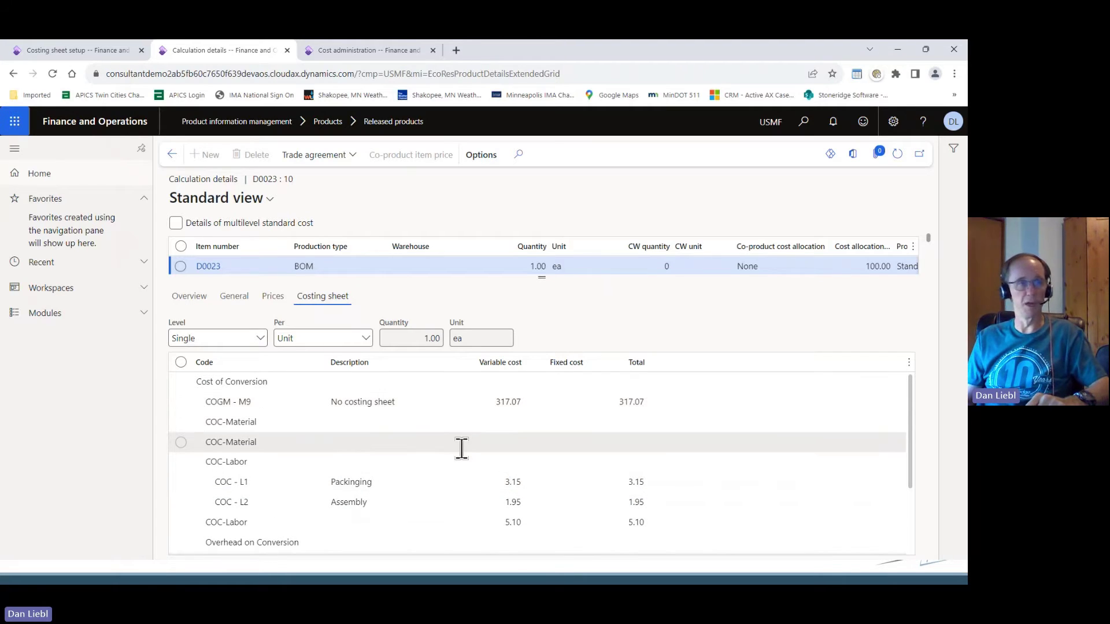
pyautogui.scroll(-2, 461, 445)
pyautogui.scroll(2, 461, 446)
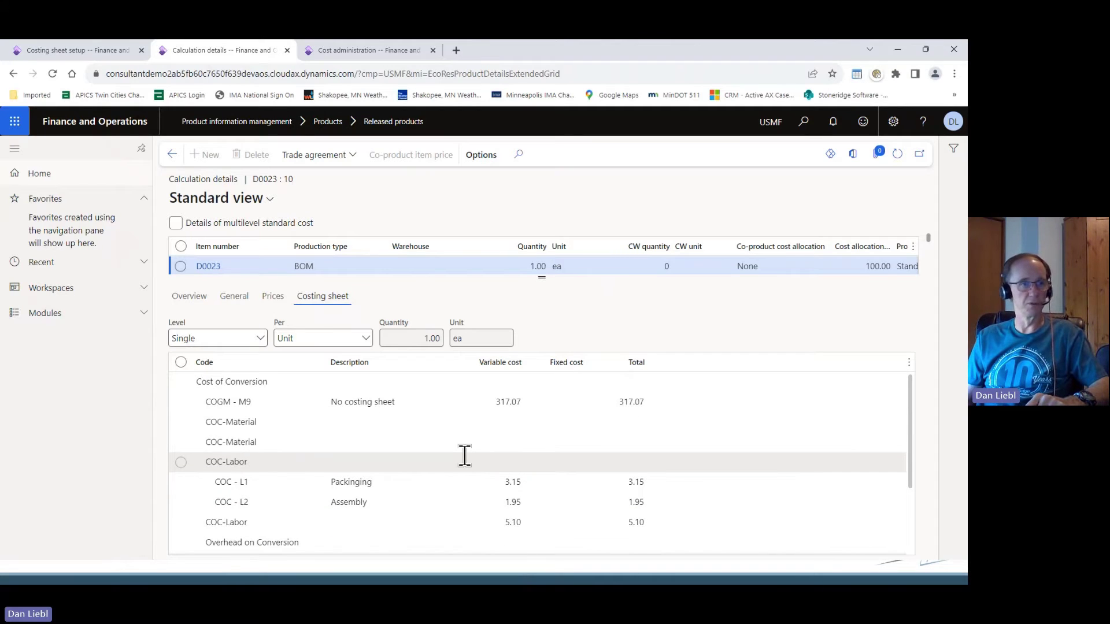
pyautogui.scroll(-2, 464, 456)
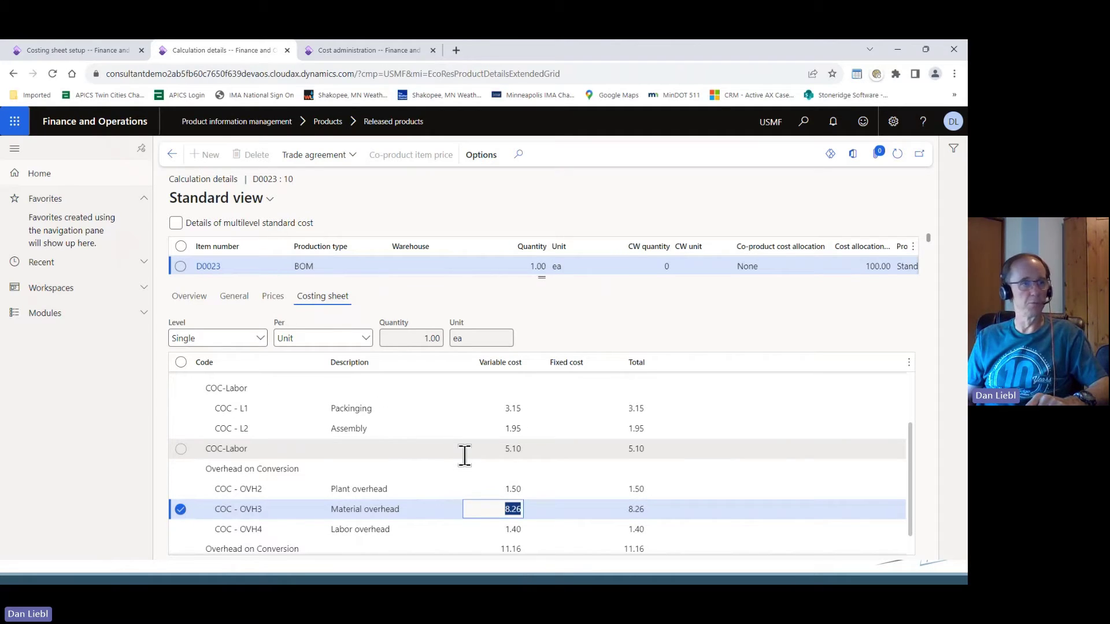
pyautogui.click(539, 527)
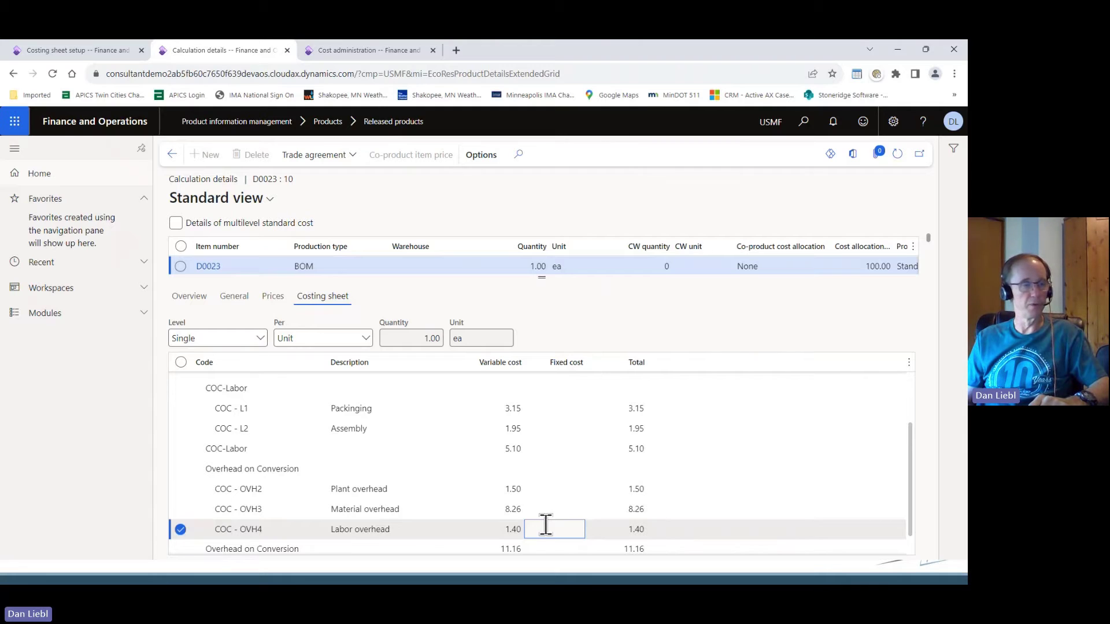
pyautogui.click(173, 154)
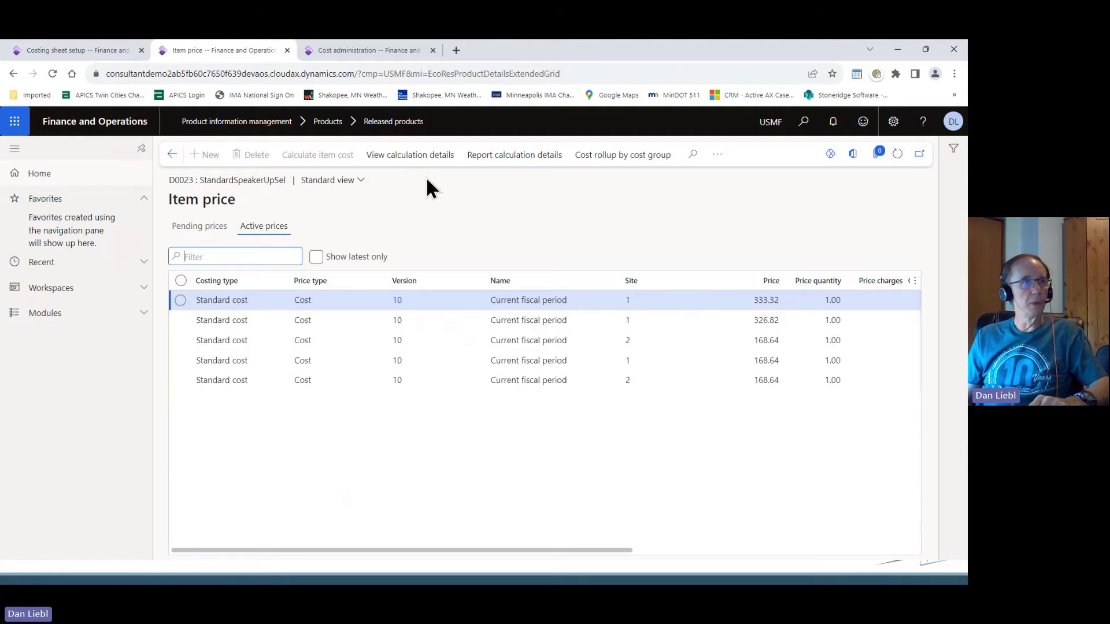
# Step: Reopen the D0023 calculation details and examine the overview lines for subassemblies, route operations and overheads with their cost groups
pyautogui.click(418, 153)
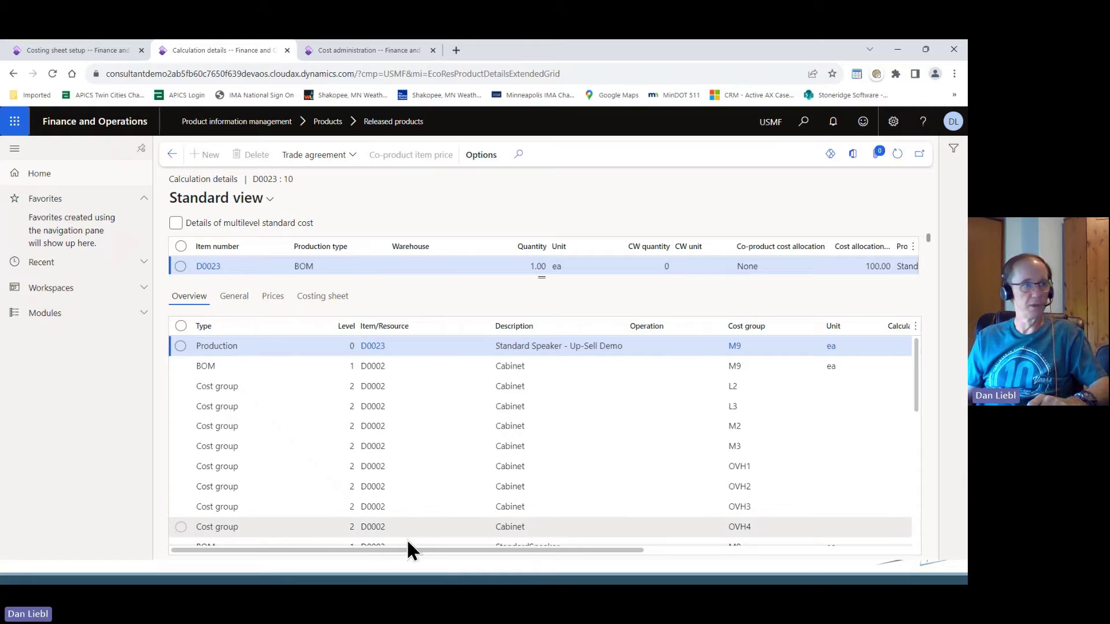
pyautogui.moveTo(377, 549); pyautogui.dragTo(381, 548)
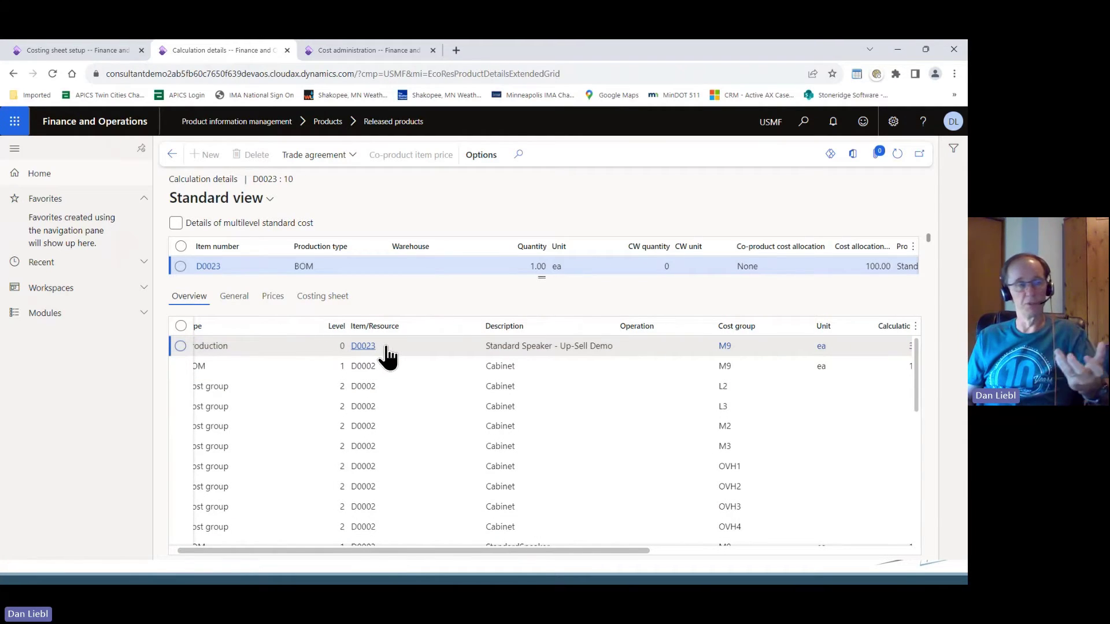
pyautogui.click(333, 366)
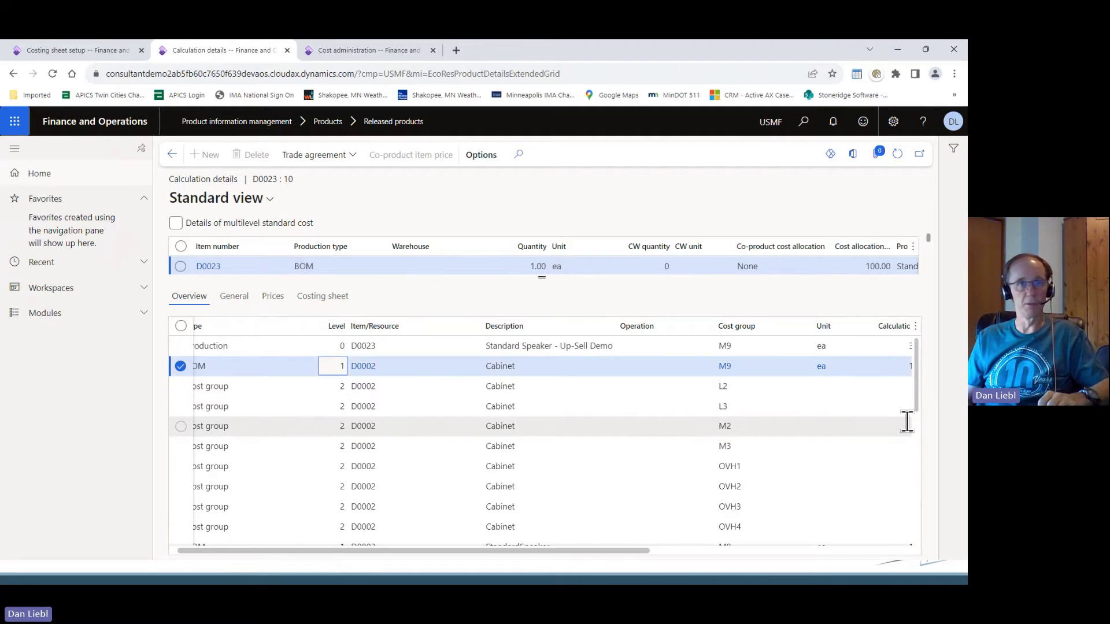
pyautogui.moveTo(918, 360); pyautogui.dragTo(917, 409)
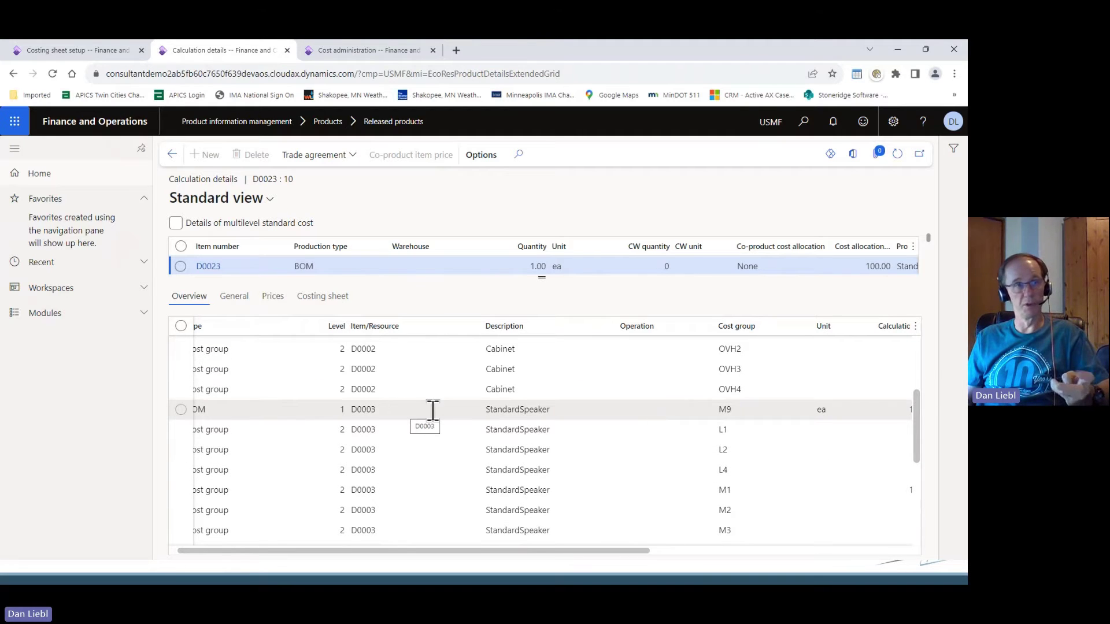
pyautogui.moveTo(914, 397); pyautogui.dragTo(921, 478)
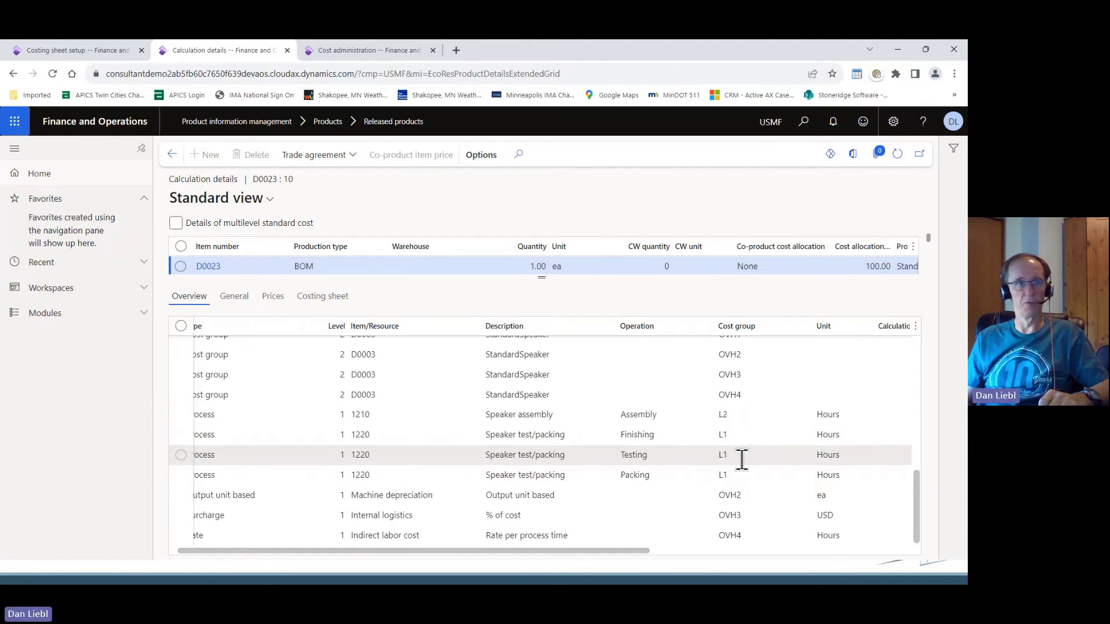
pyautogui.moveTo(485, 551); pyautogui.dragTo(471, 571)
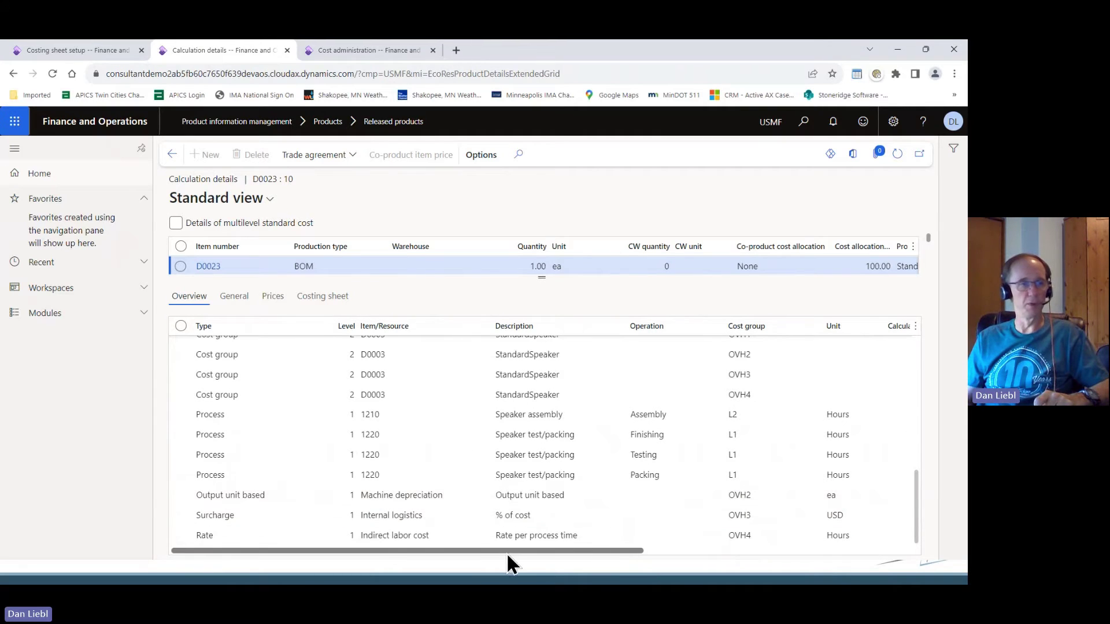
pyautogui.moveTo(506, 552); pyautogui.dragTo(317, 556)
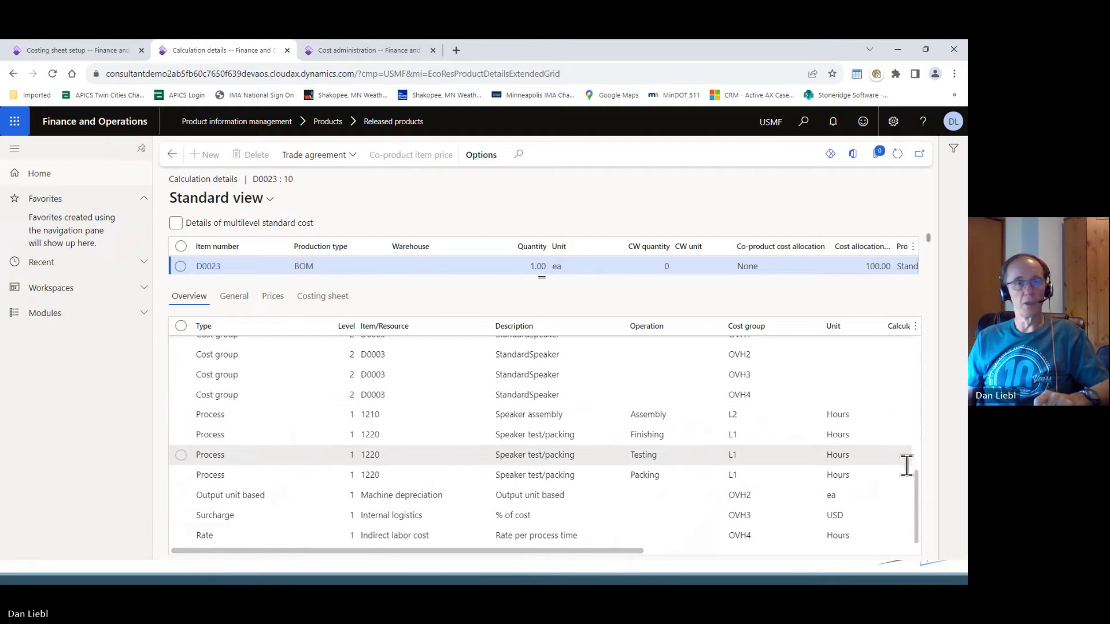
# Step: Examine the cost group lines of the Cabinet and StandardSpeaker subassemblies in the D0023 calculation details, and return to the released products list
pyautogui.moveTo(915, 481); pyautogui.dragTo(916, 349)
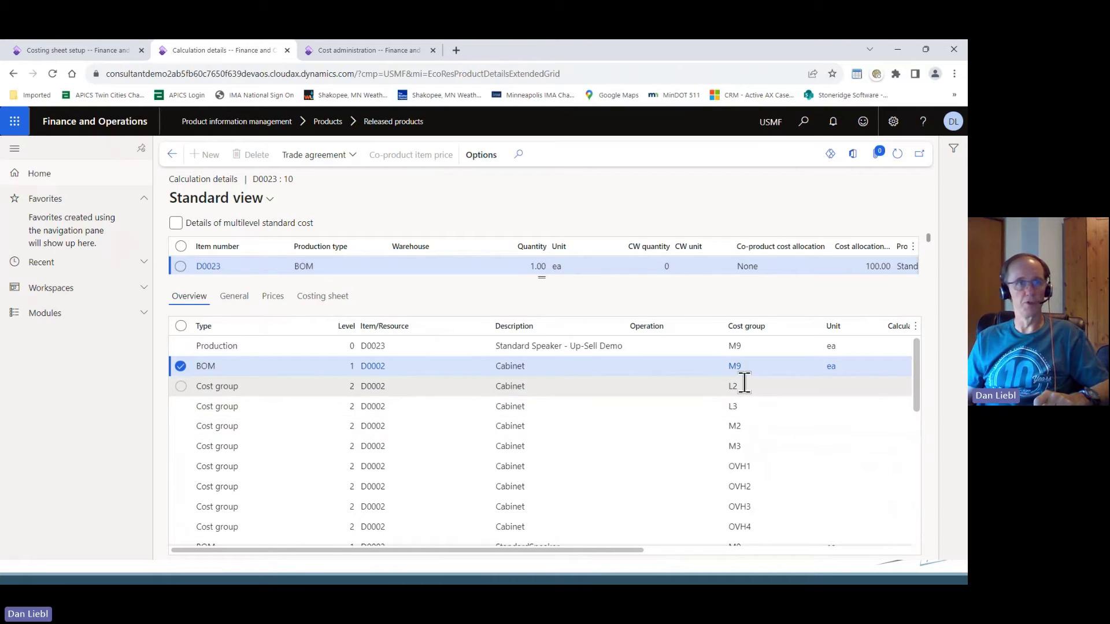
pyautogui.moveTo(920, 346); pyautogui.dragTo(921, 420)
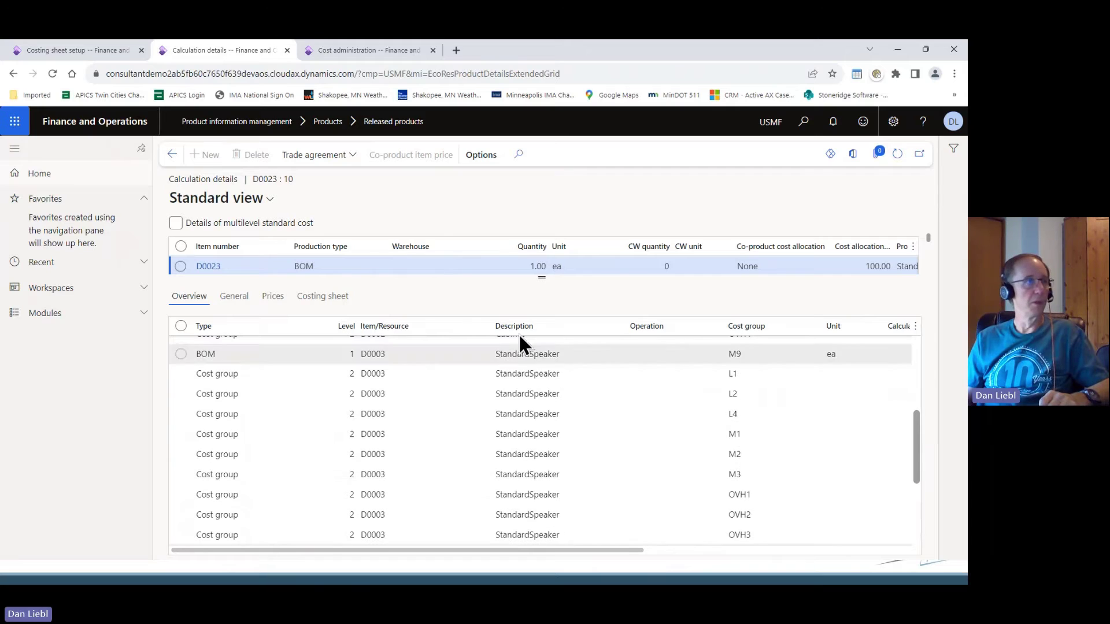
pyautogui.click(171, 154)
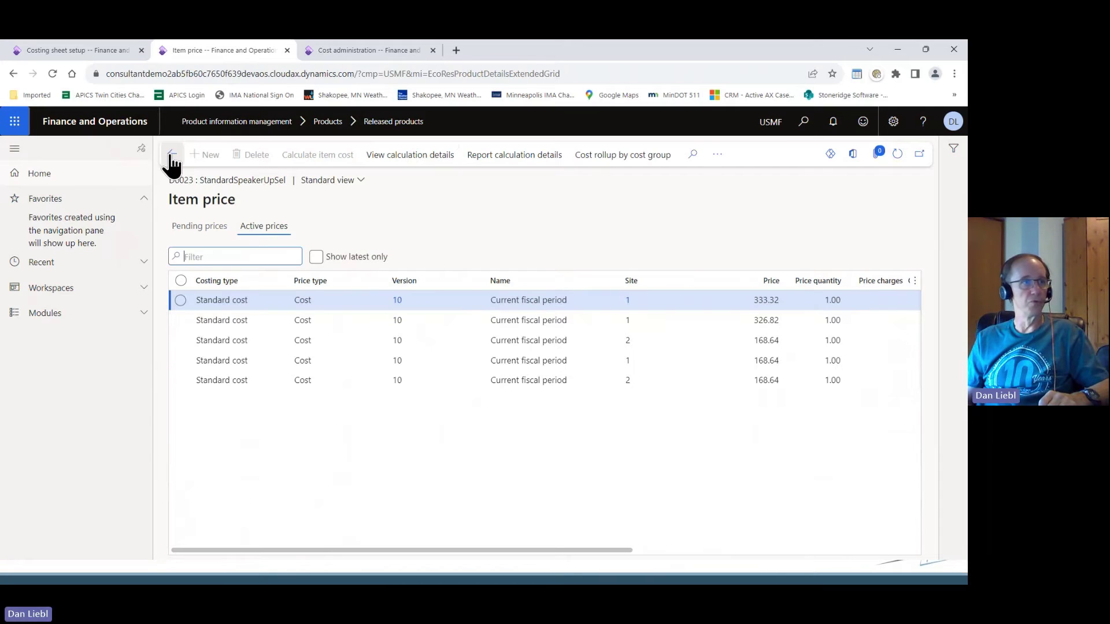
pyautogui.click(172, 154)
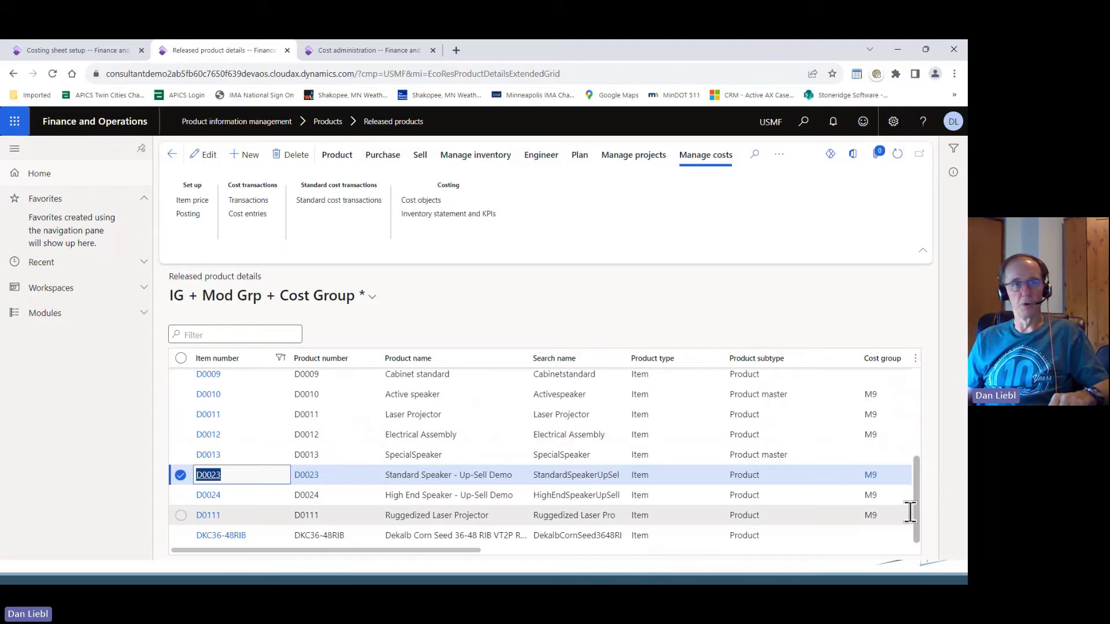
# Step: Open the item prices of StandardSpeaker D0003 and show the costing sheet in the calculation details of its first active price
pyautogui.moveTo(913, 512); pyautogui.dragTo(918, 415)
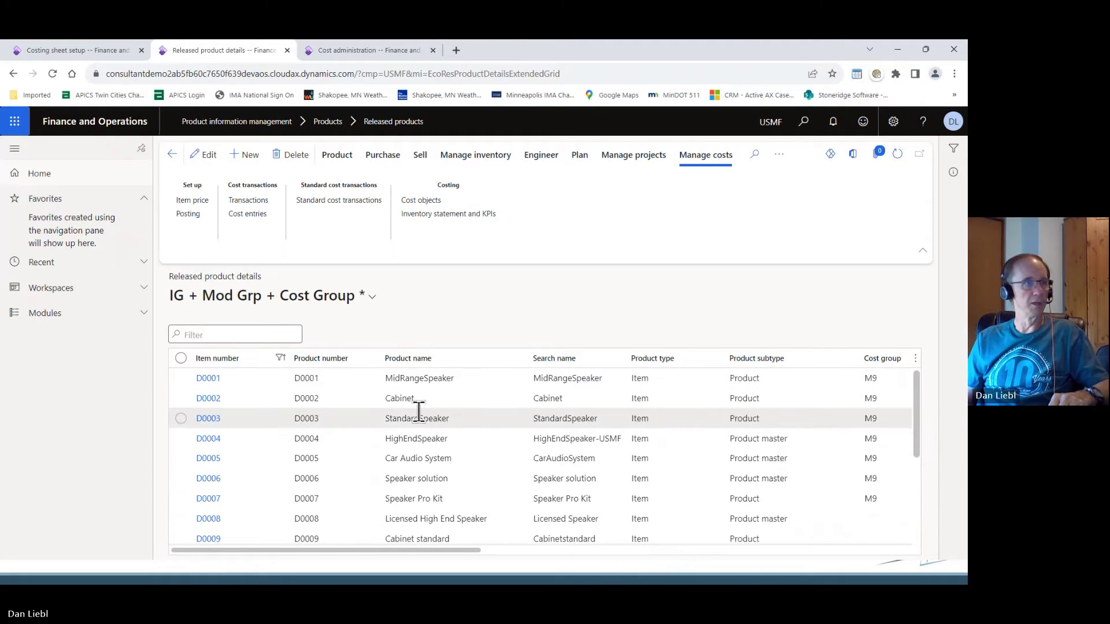
pyautogui.click(375, 422)
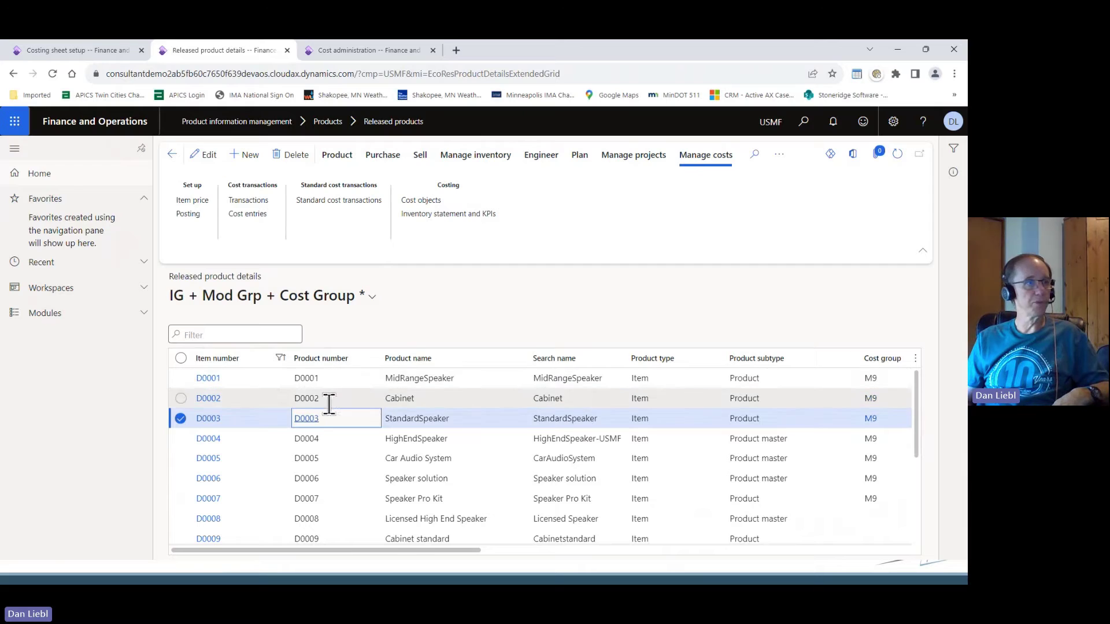
pyautogui.click(188, 201)
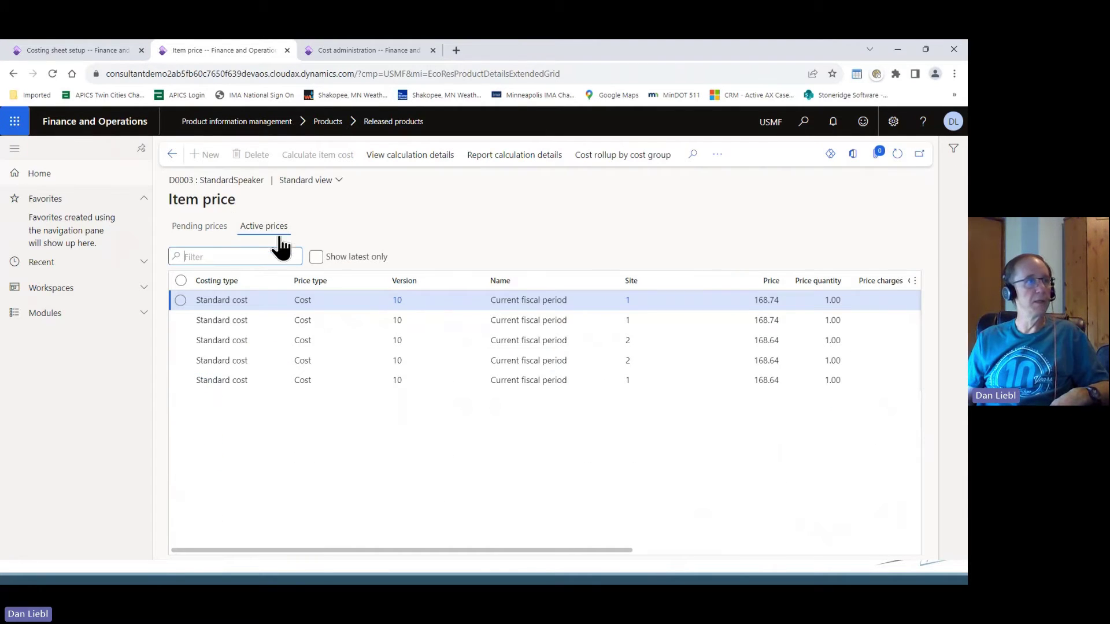
pyautogui.click(390, 155)
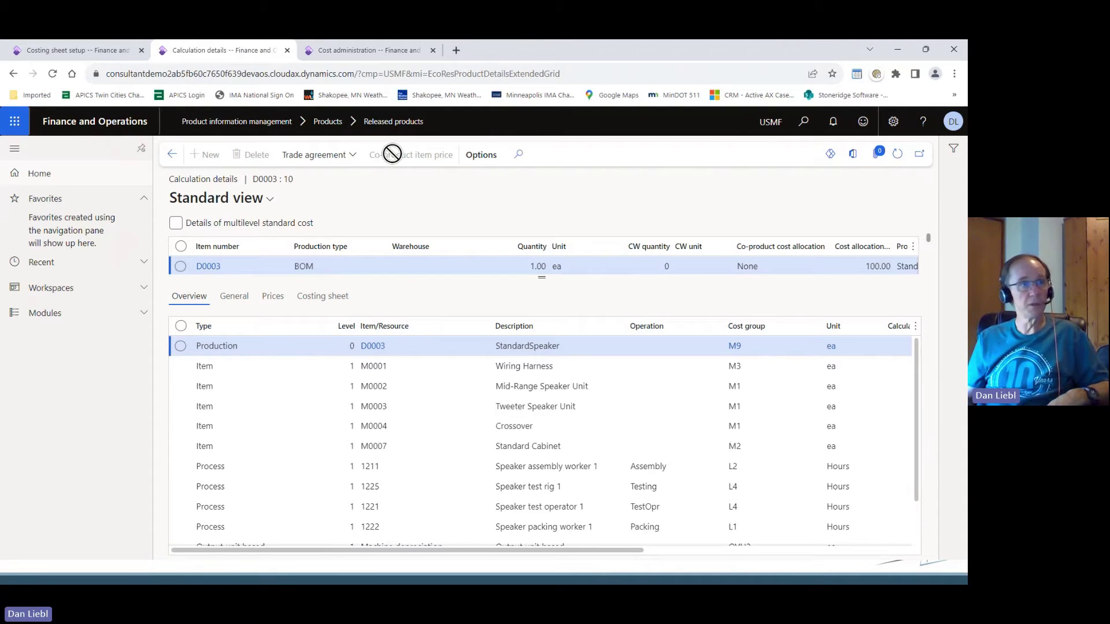
pyautogui.click(322, 300)
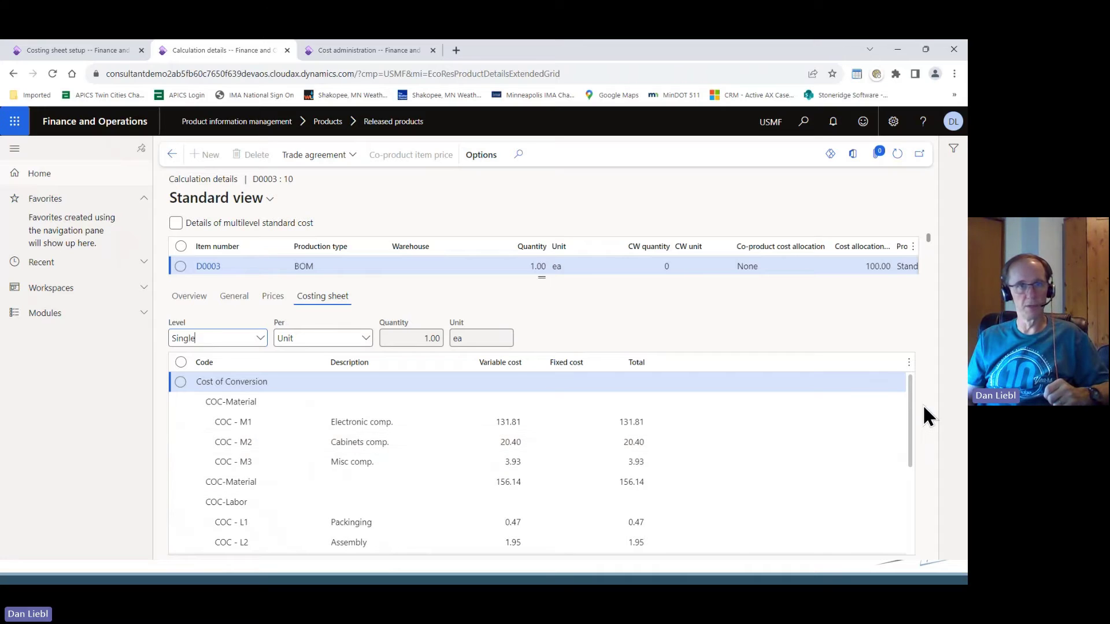
# Step: Examine the COC-Labor and Overhead on Conversion amounts in the D0003 costing sheet, and return to the released products list
pyautogui.moveTo(909, 390); pyautogui.dragTo(920, 443)
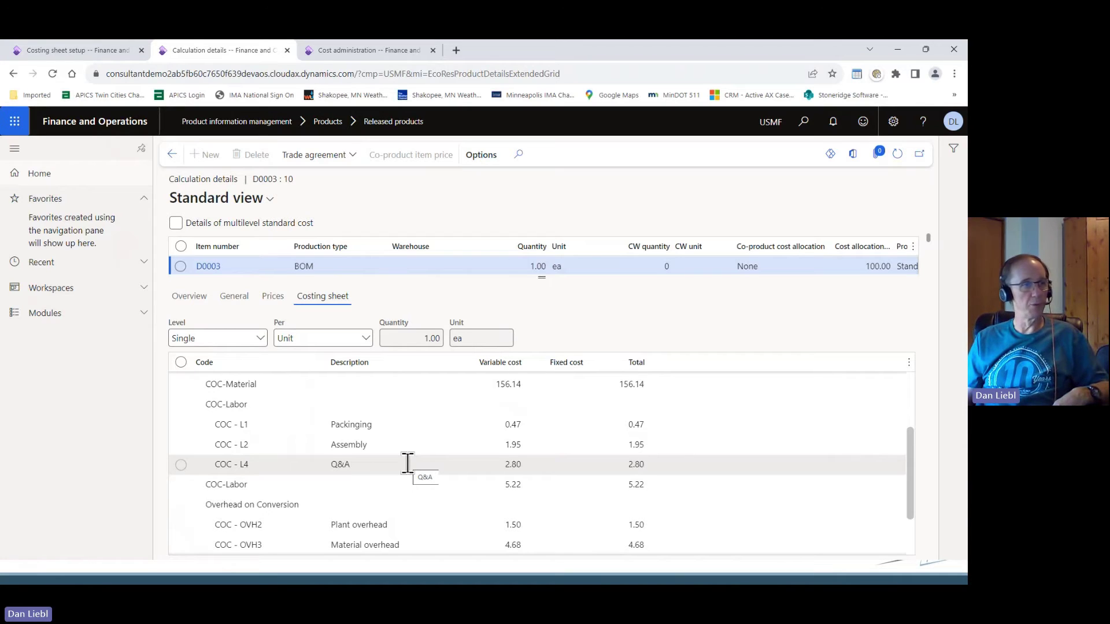
pyautogui.scroll(-2, 551, 484)
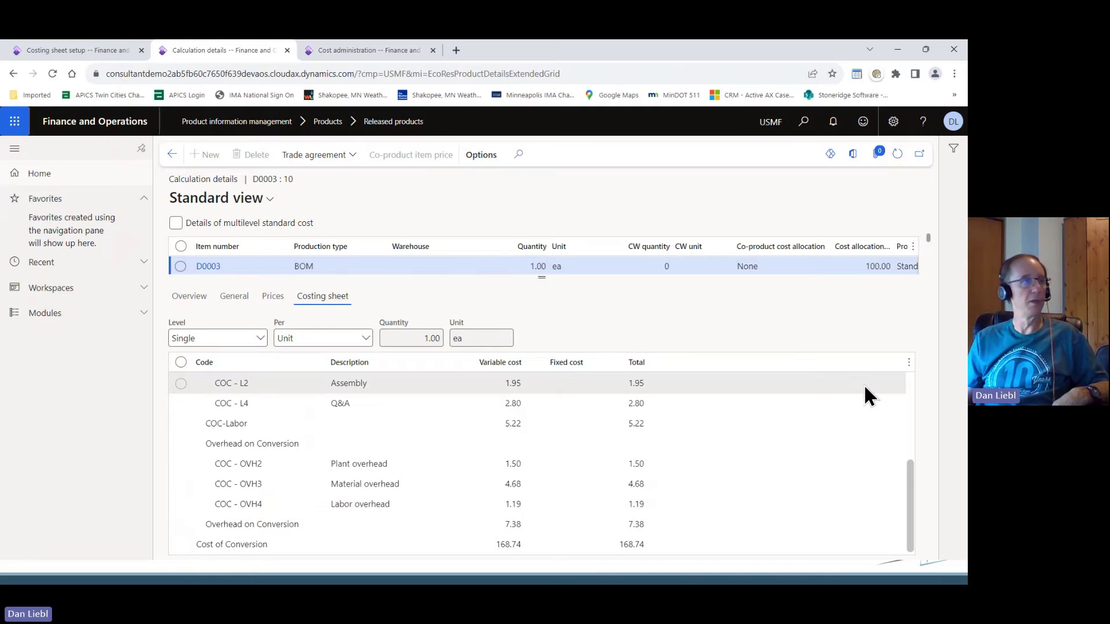
pyautogui.click(172, 155)
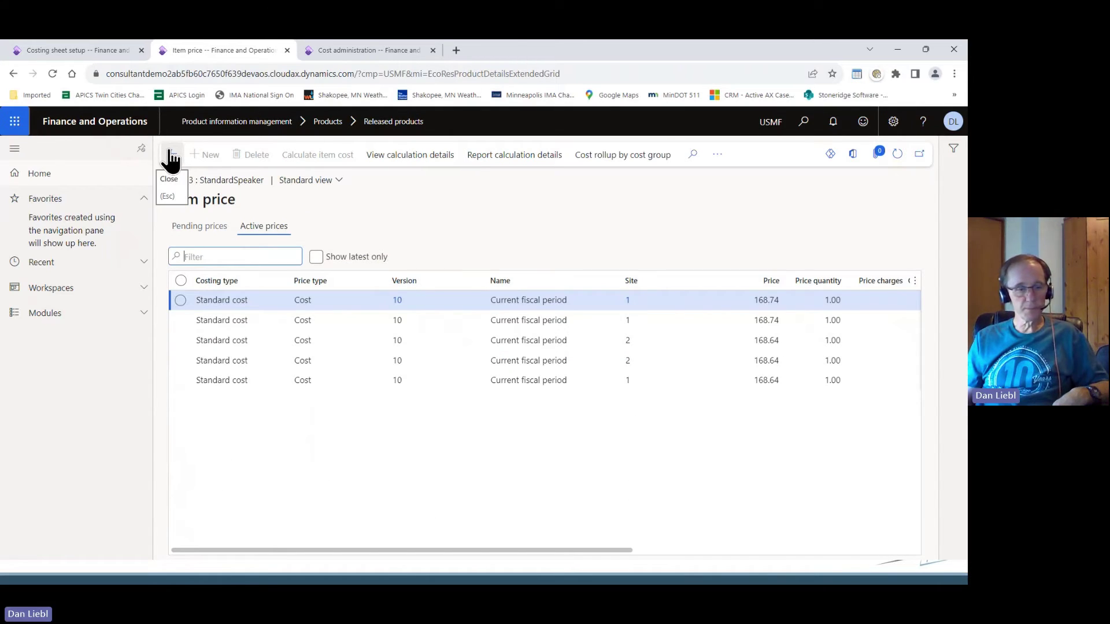
pyautogui.click(171, 155)
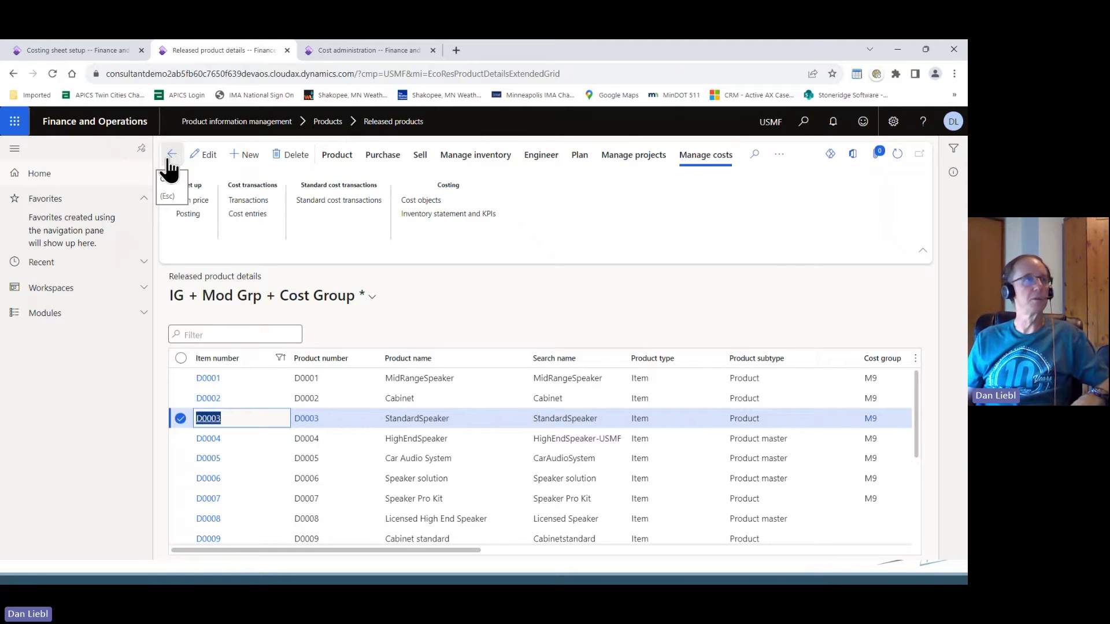
# Step: Open the last D0023 production order from Cost administration and review its quantity, status and scheduled dates in the general details
pyautogui.click(370, 52)
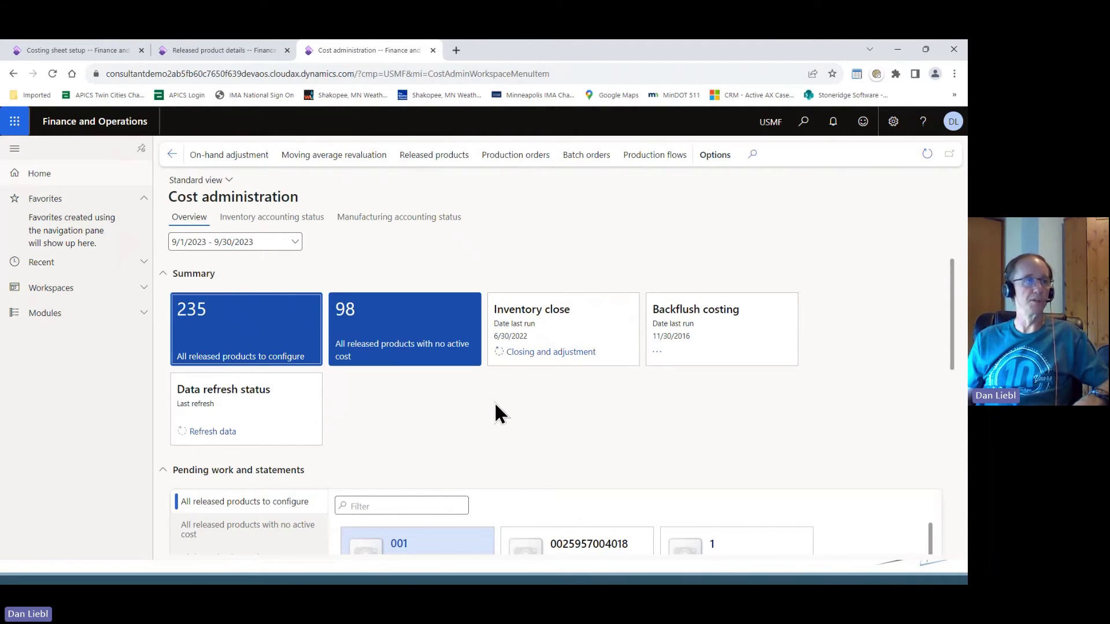
pyautogui.click(517, 155)
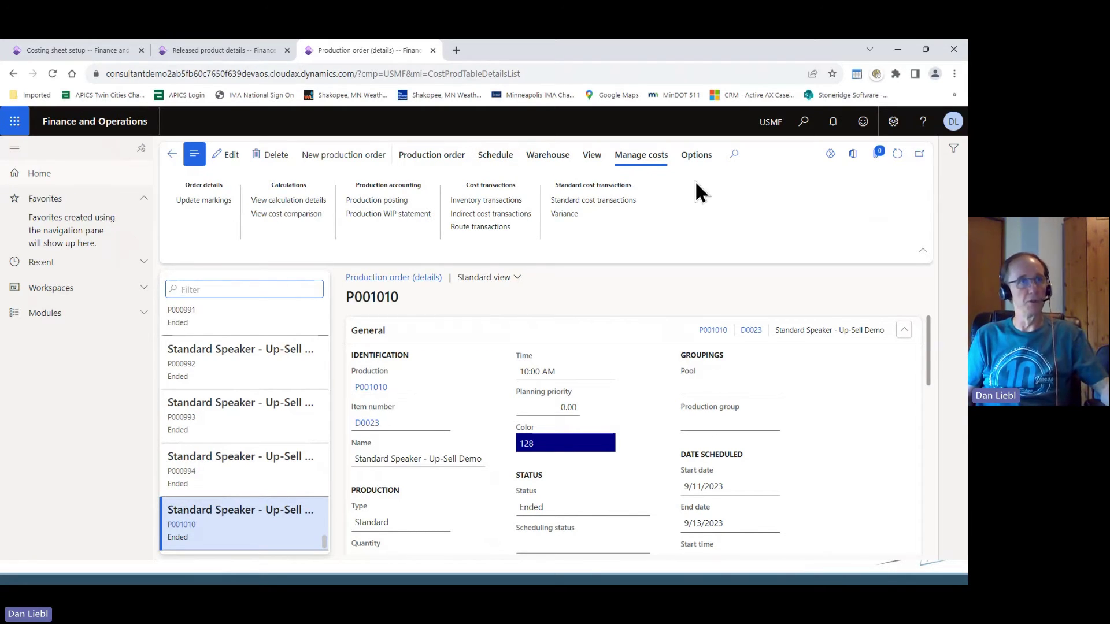
pyautogui.click(433, 157)
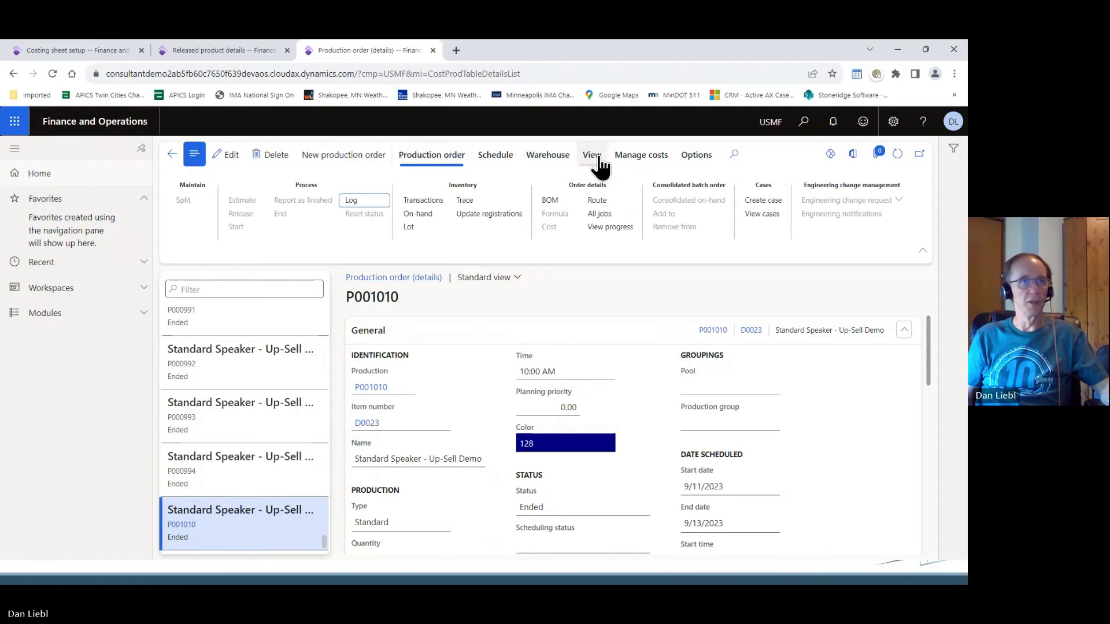
pyautogui.click(635, 158)
pyautogui.scroll(-10, 483, 428)
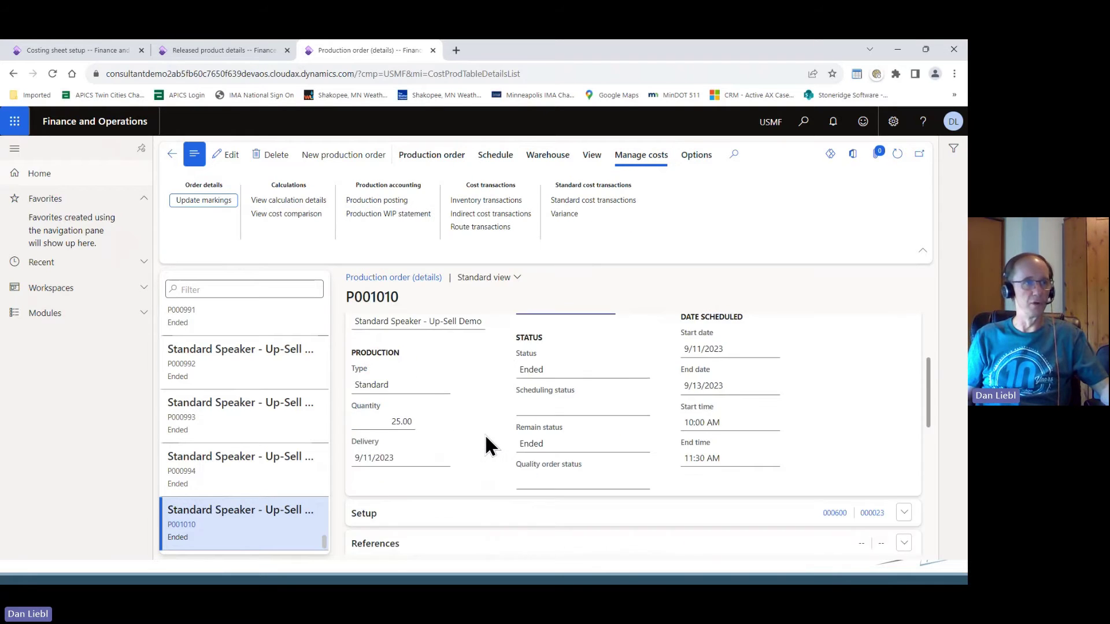
pyautogui.scroll(-3, 484, 441)
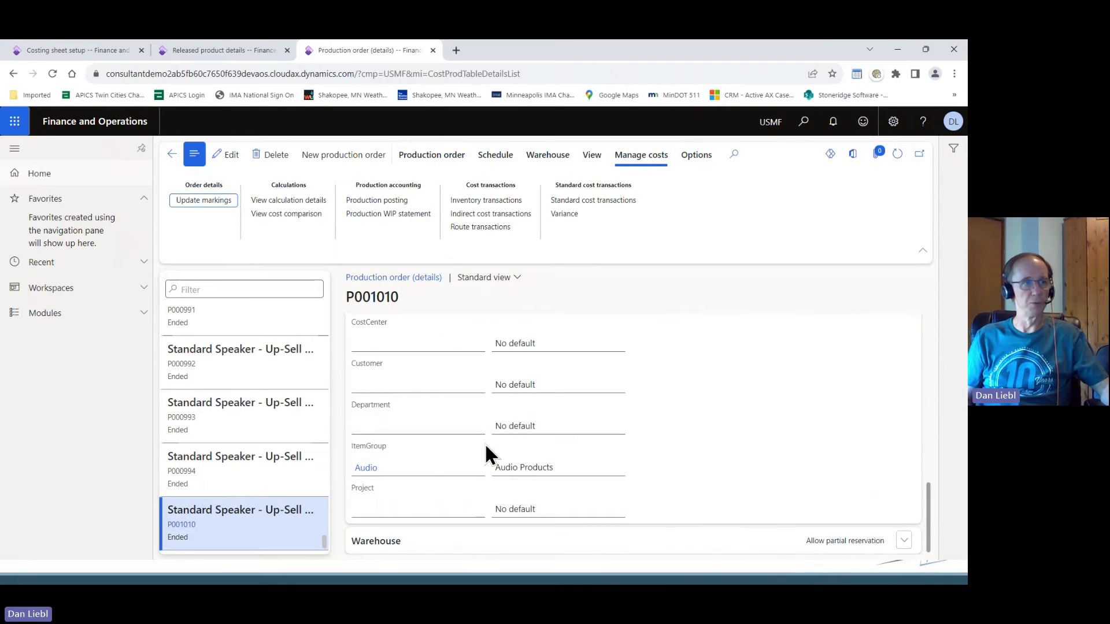
pyautogui.scroll(3, 485, 443)
pyautogui.scroll(-3, 484, 443)
pyautogui.scroll(10, 486, 444)
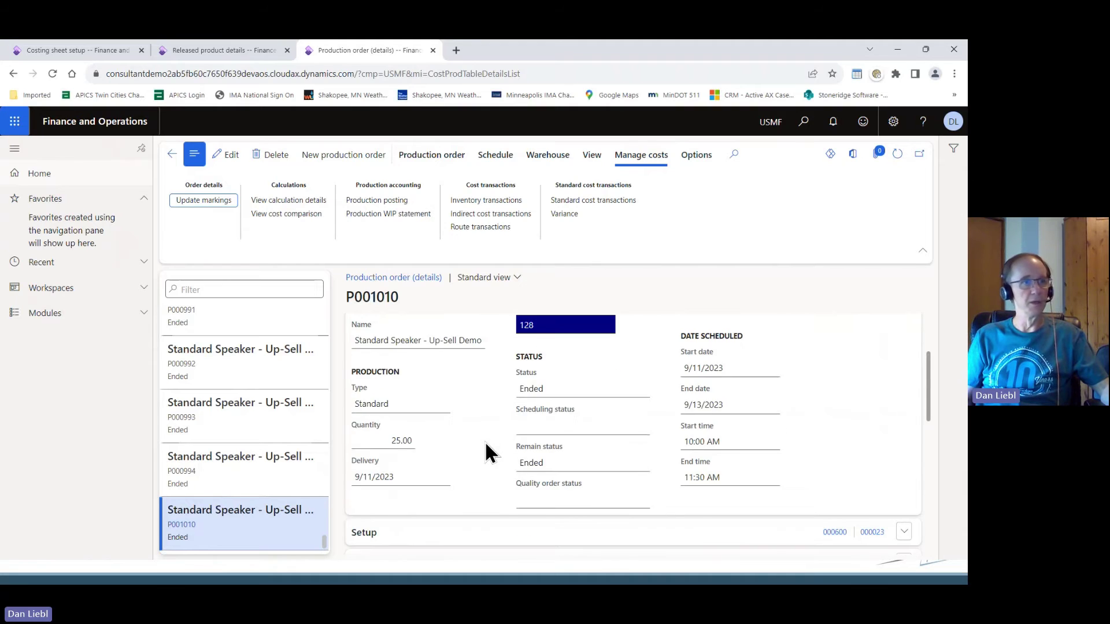
pyautogui.scroll(-2, 485, 399)
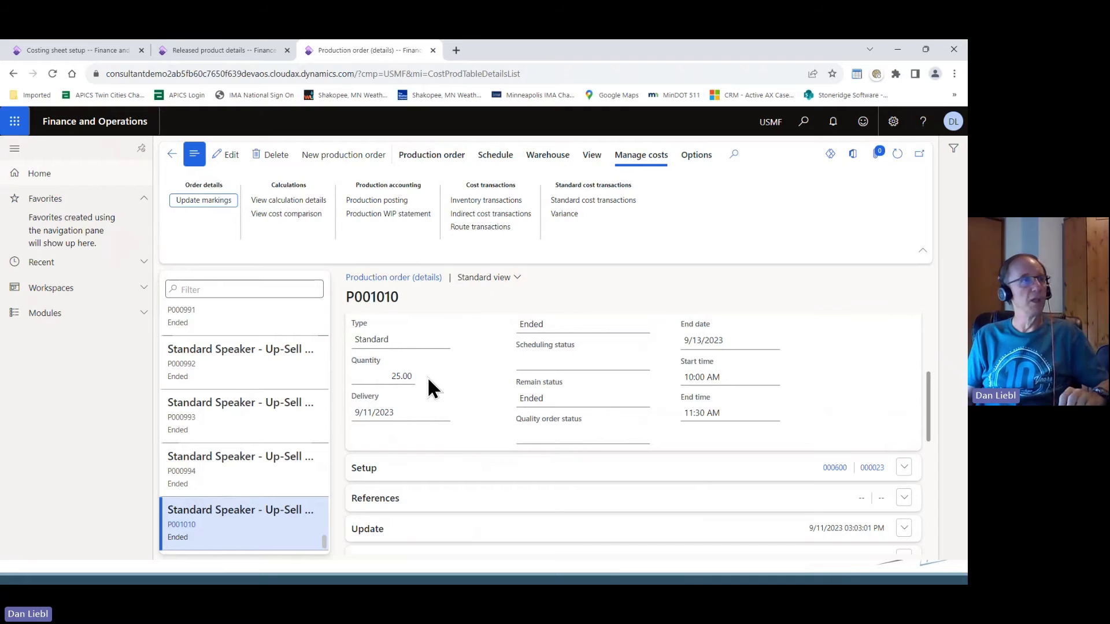
# Step: View the production posting of the D0023 production order, and return to the order's cost management options
pyautogui.click(373, 200)
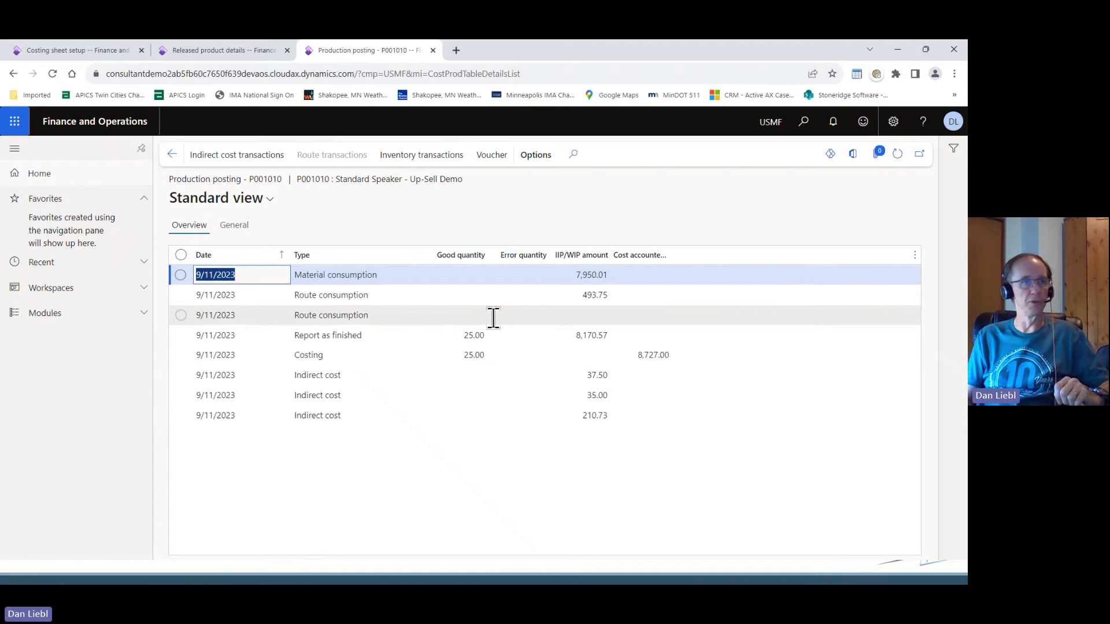
pyautogui.click(171, 155)
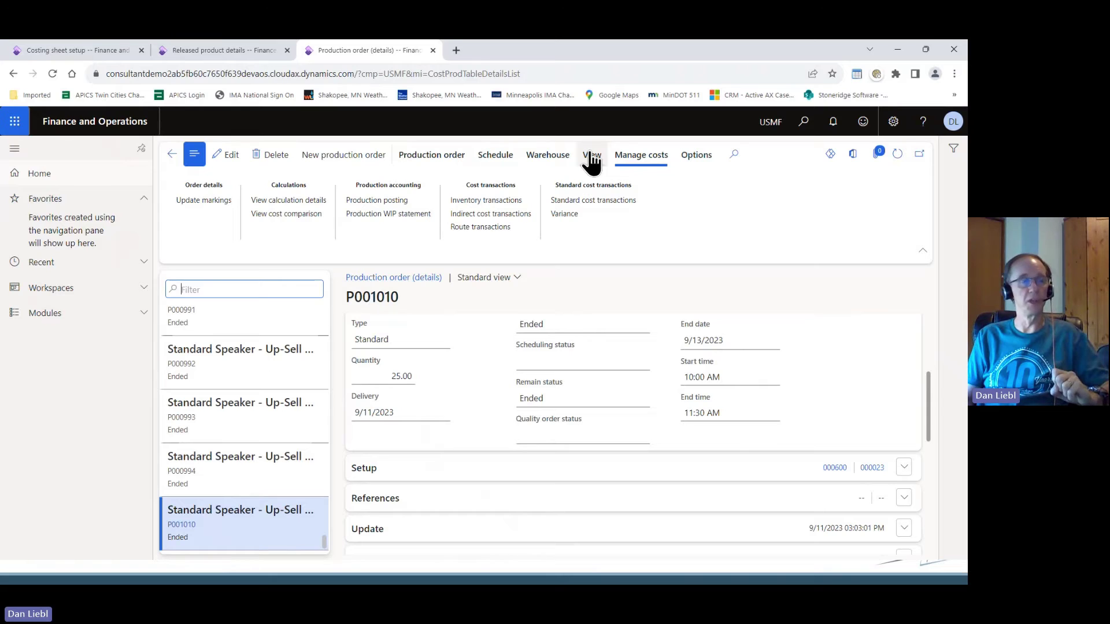
pyautogui.click(591, 159)
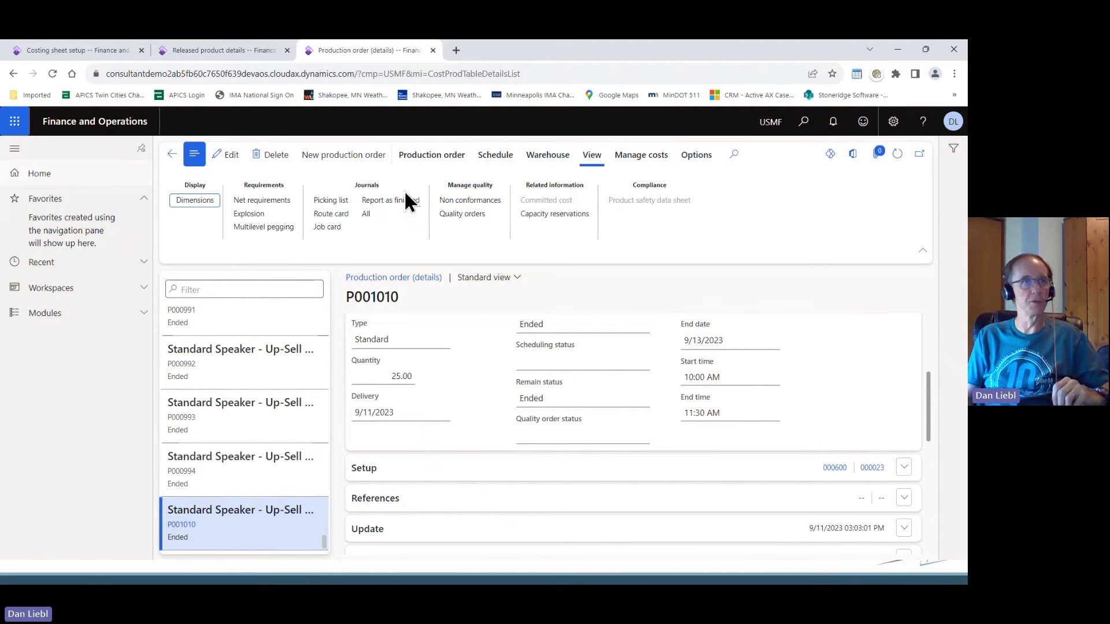
pyautogui.click(652, 162)
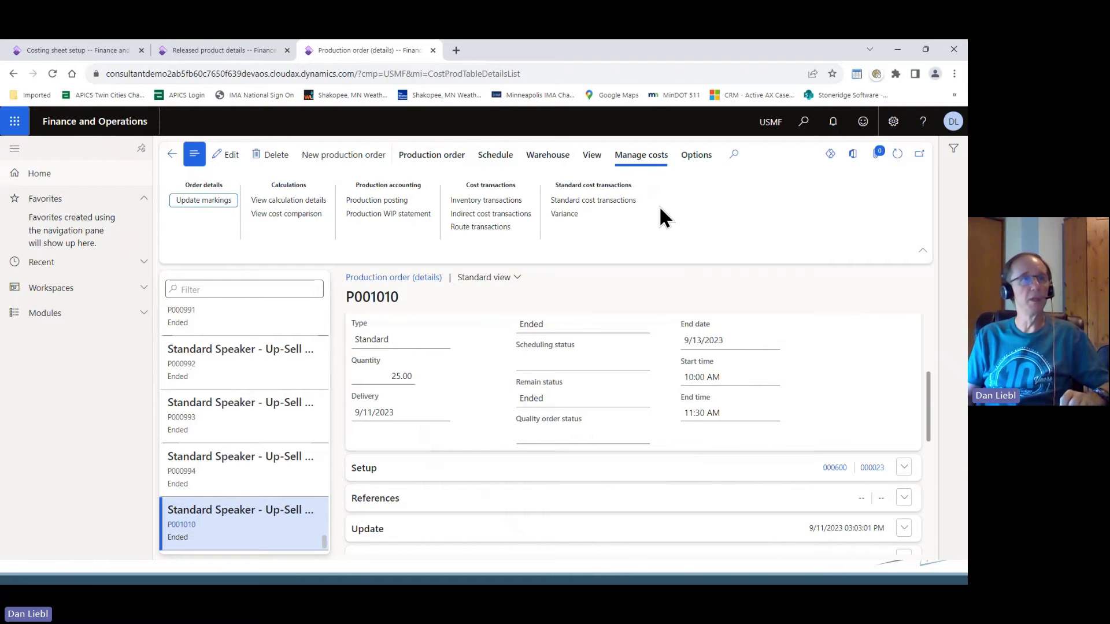
# Step: Reopen the production posting and examine the material consumption, route consumption and costing lines, and return to the production order
pyautogui.click(398, 200)
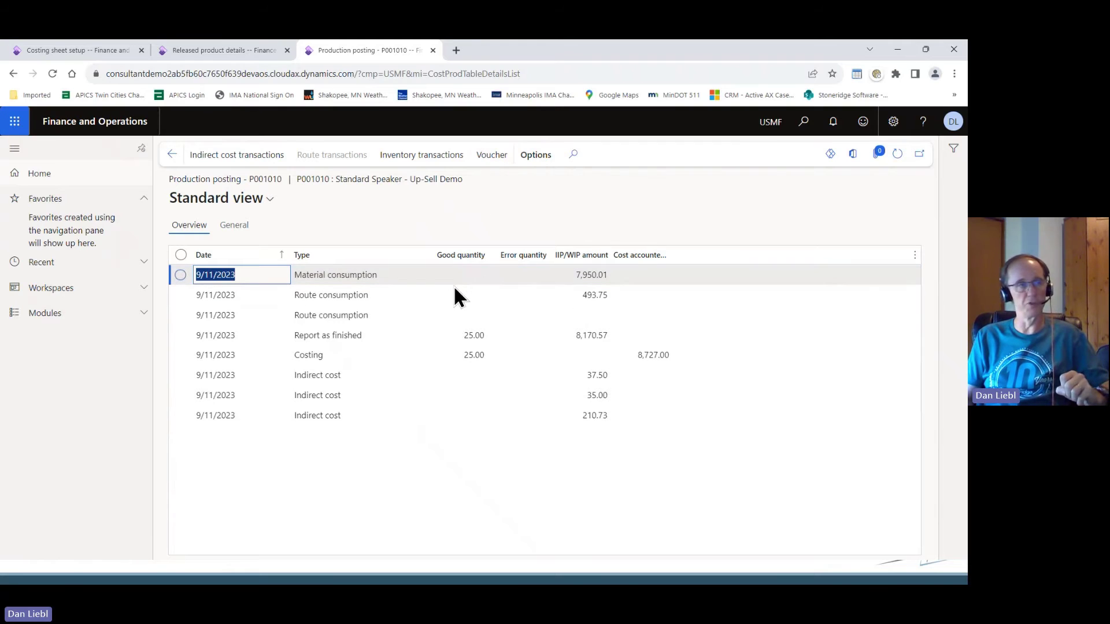
pyautogui.click(414, 298)
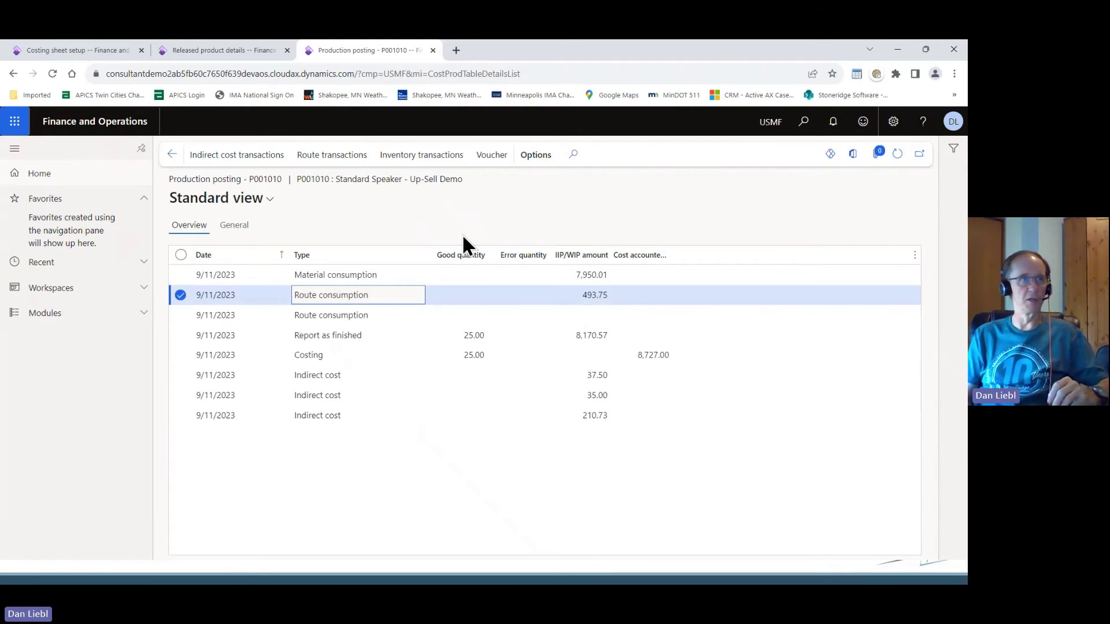
pyautogui.click(384, 281)
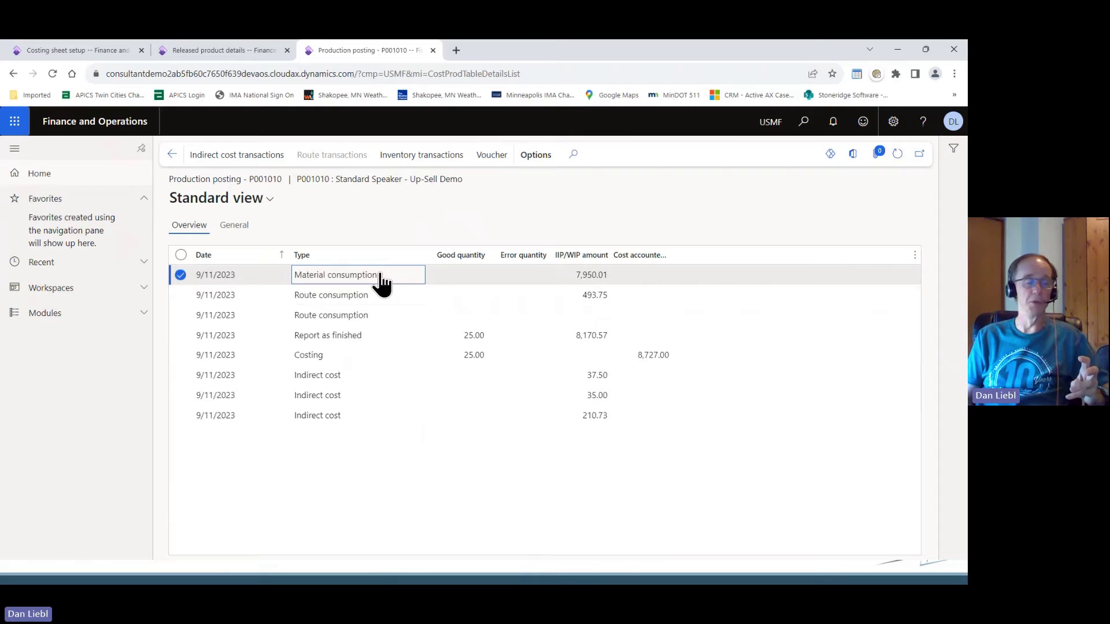
pyautogui.click(385, 304)
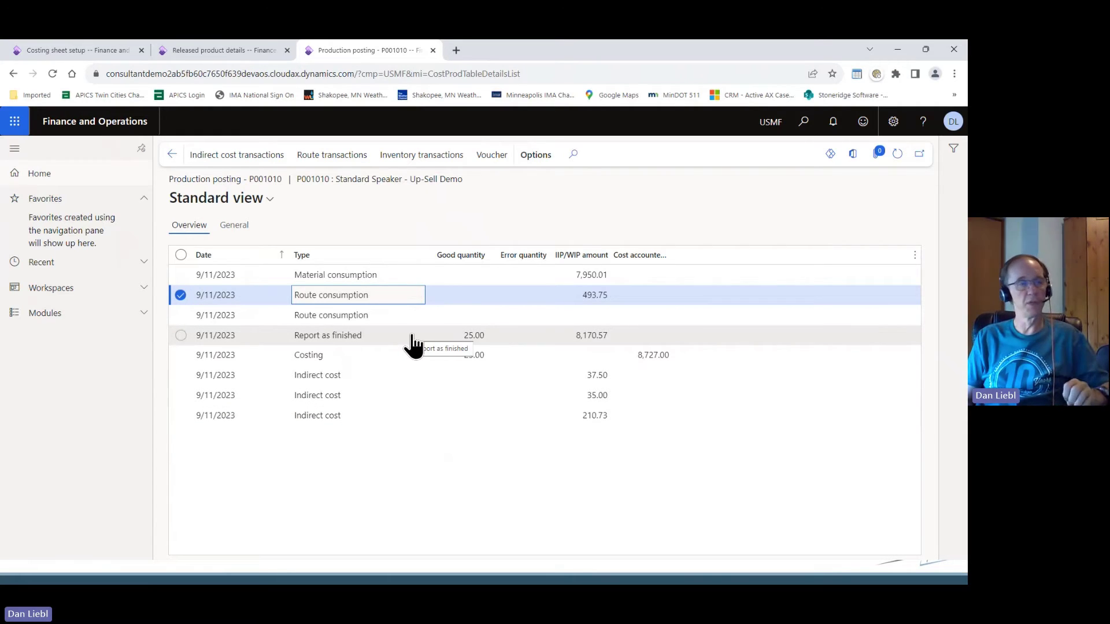
pyautogui.click(599, 358)
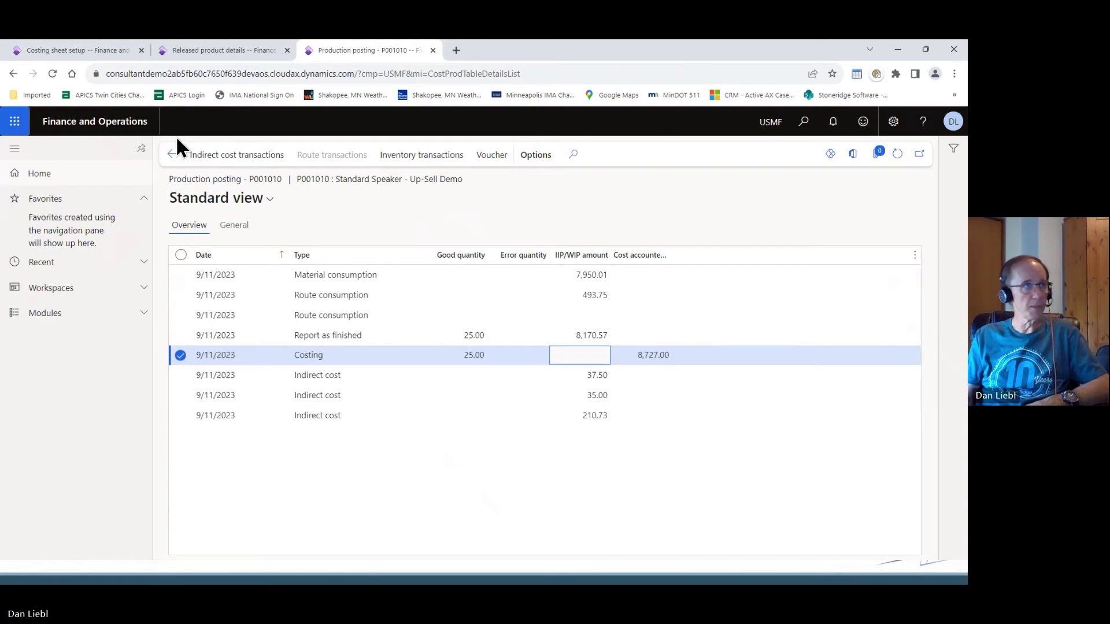
pyautogui.click(168, 159)
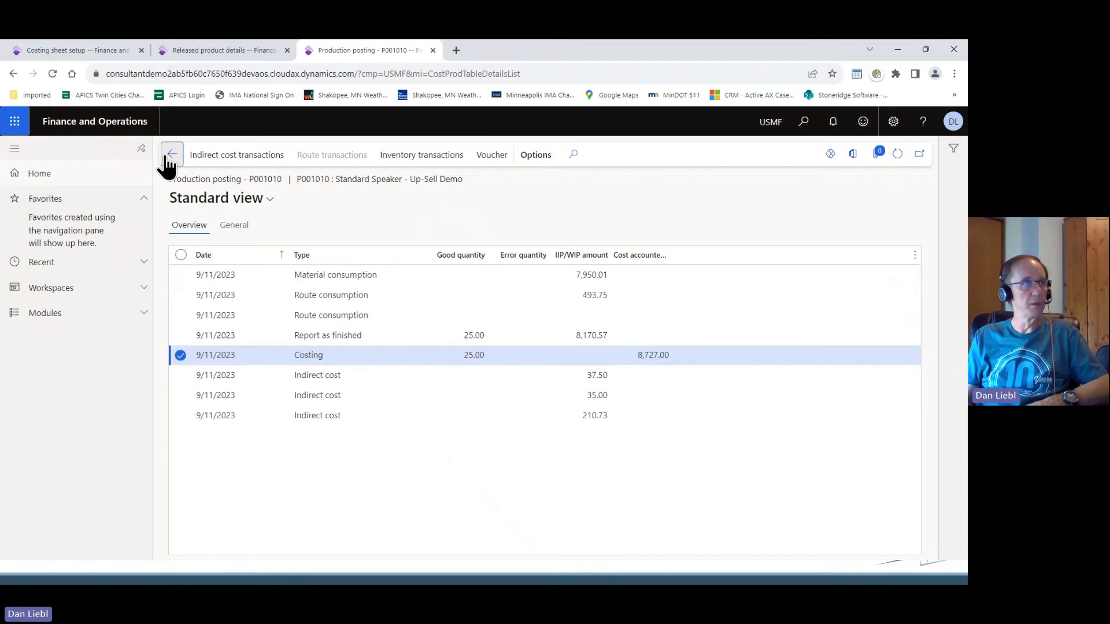
pyautogui.click(168, 160)
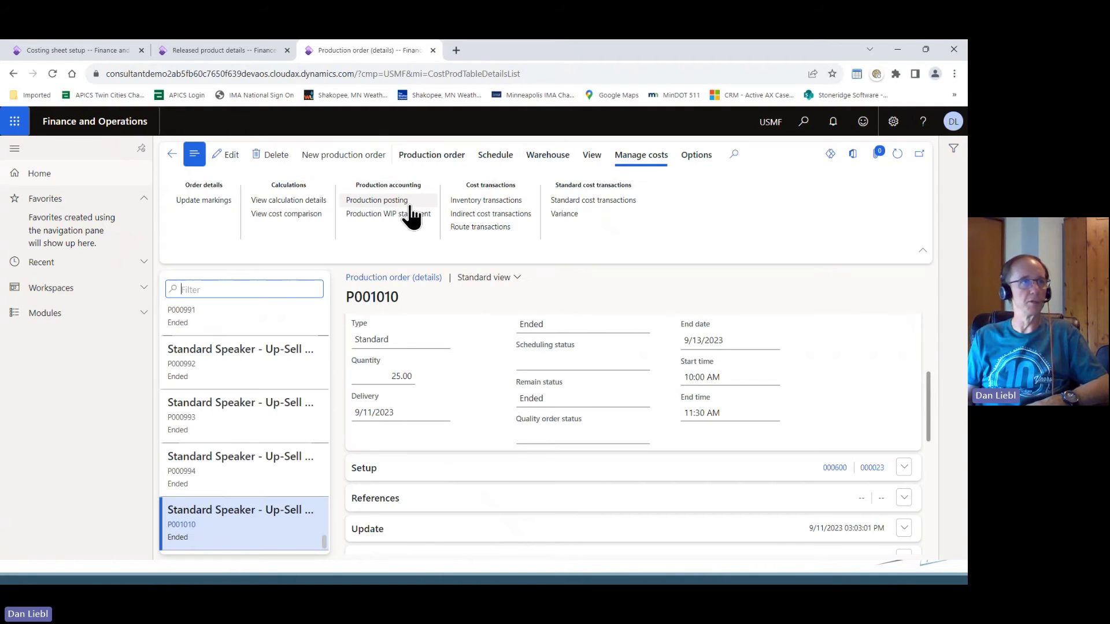
# Step: Open the production order's picking list journal and examine the consumption lines for M0001, D0002 and D0003
pyautogui.click(592, 162)
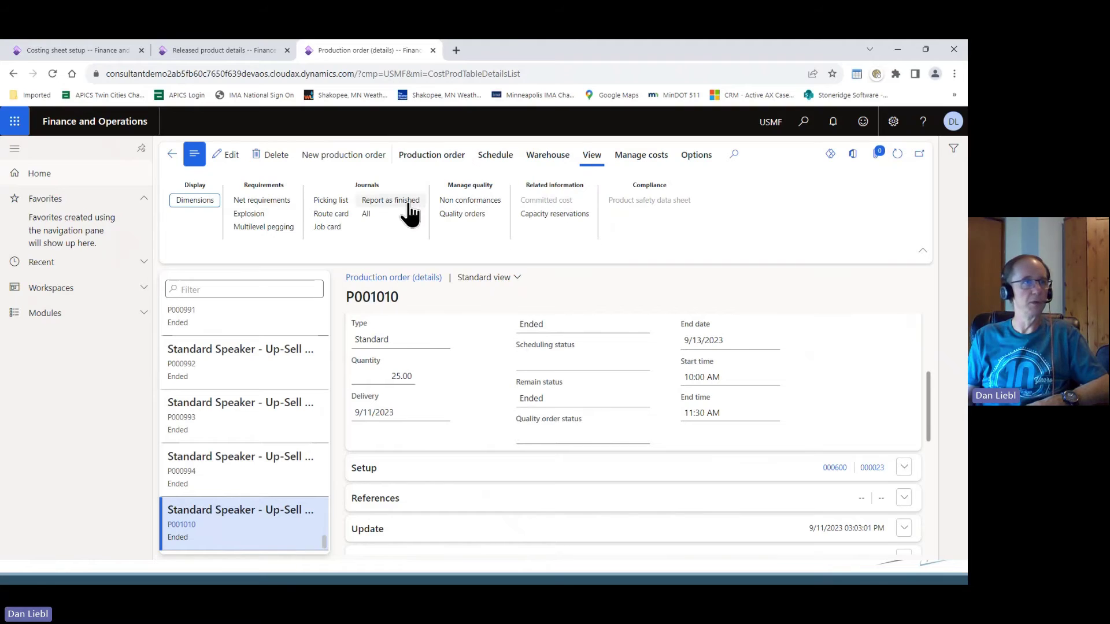
pyautogui.click(331, 202)
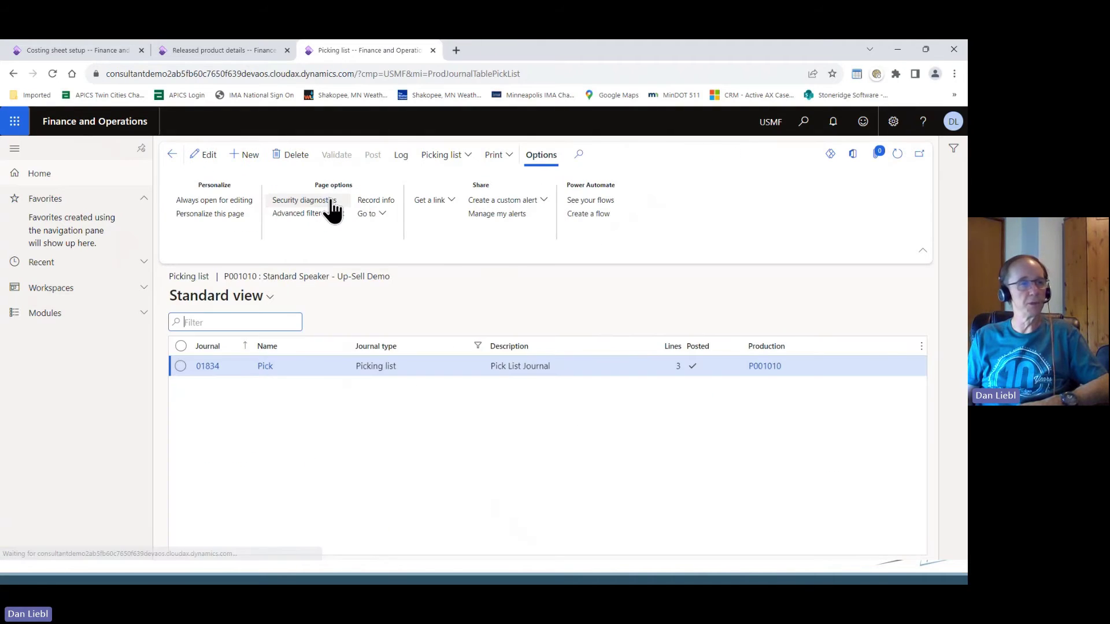
pyautogui.click(203, 366)
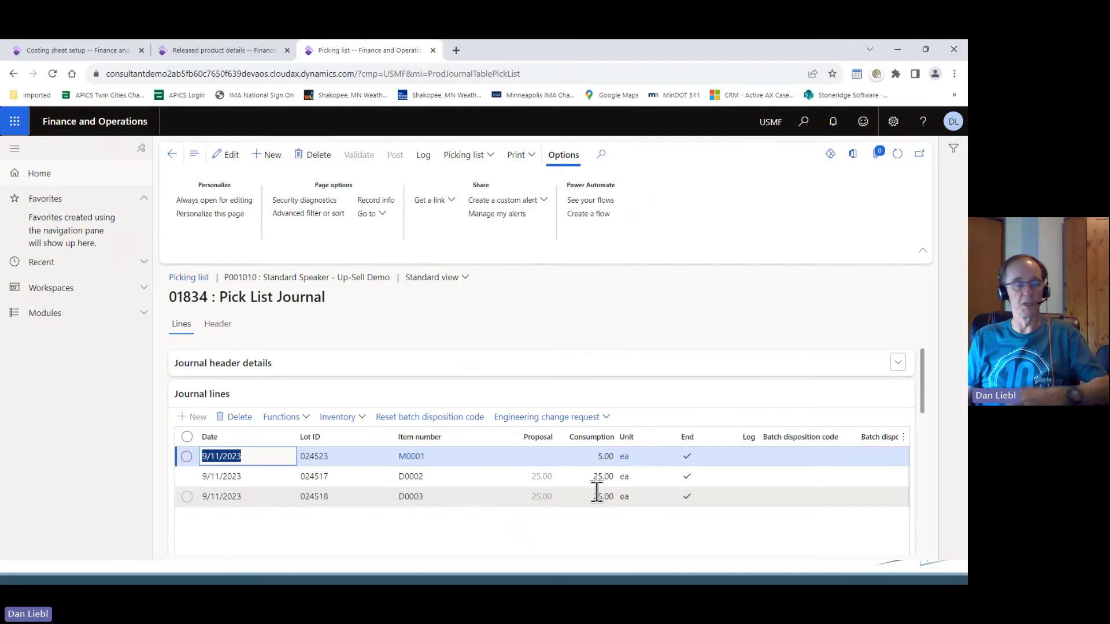
pyautogui.click(383, 479)
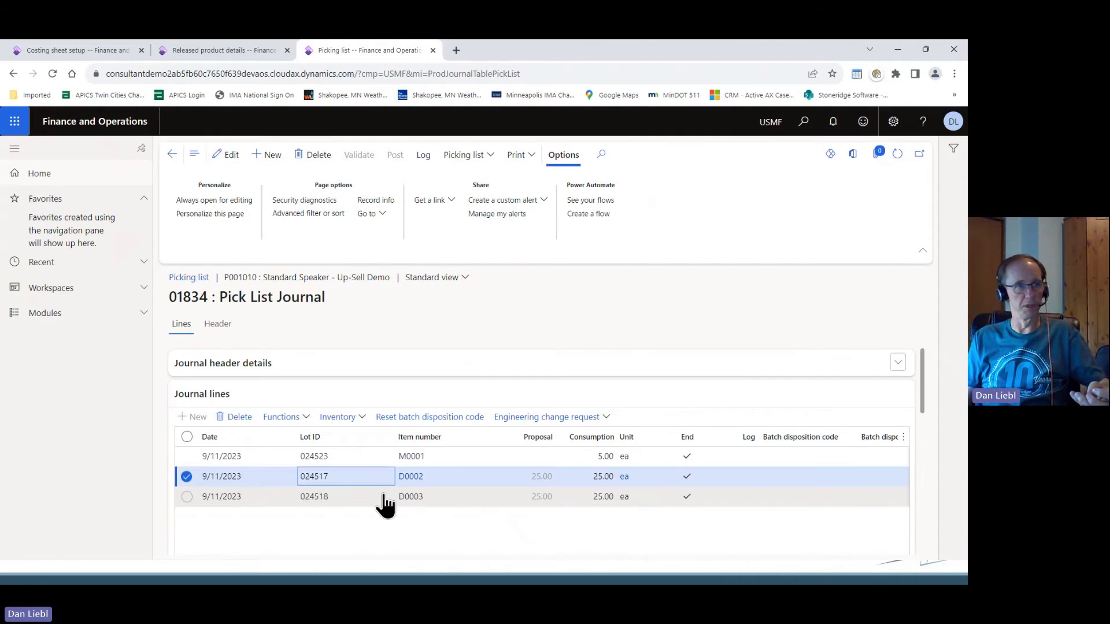
# Step: Check the D0003 and M0001 lines in the pick list journal, close the journal, and return to the production order
pyautogui.click(384, 499)
pyautogui.click(486, 462)
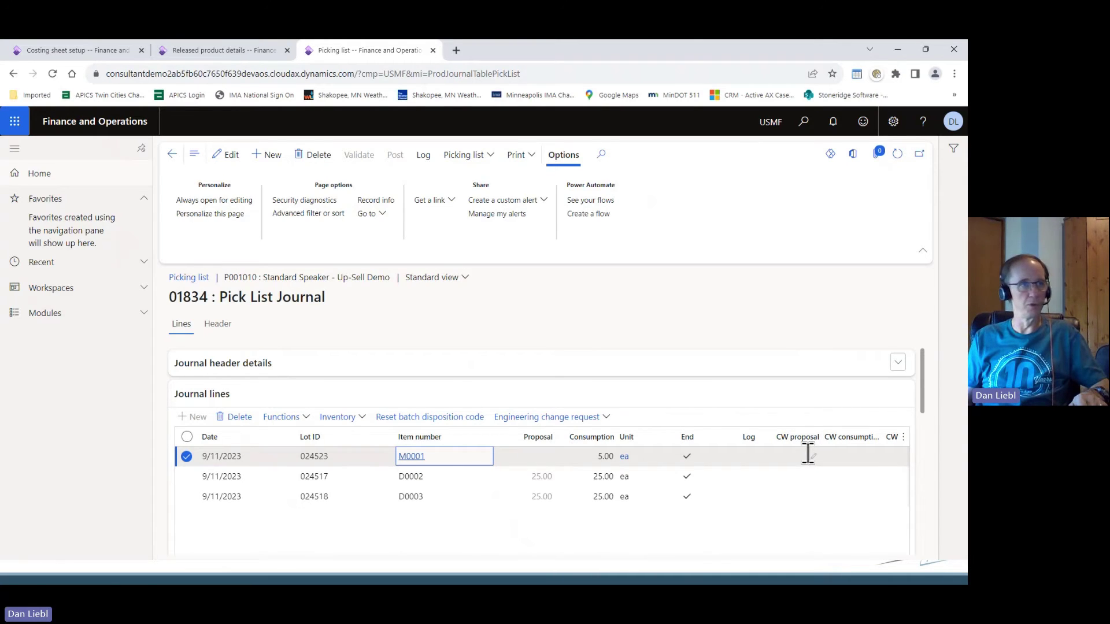
pyautogui.click(174, 155)
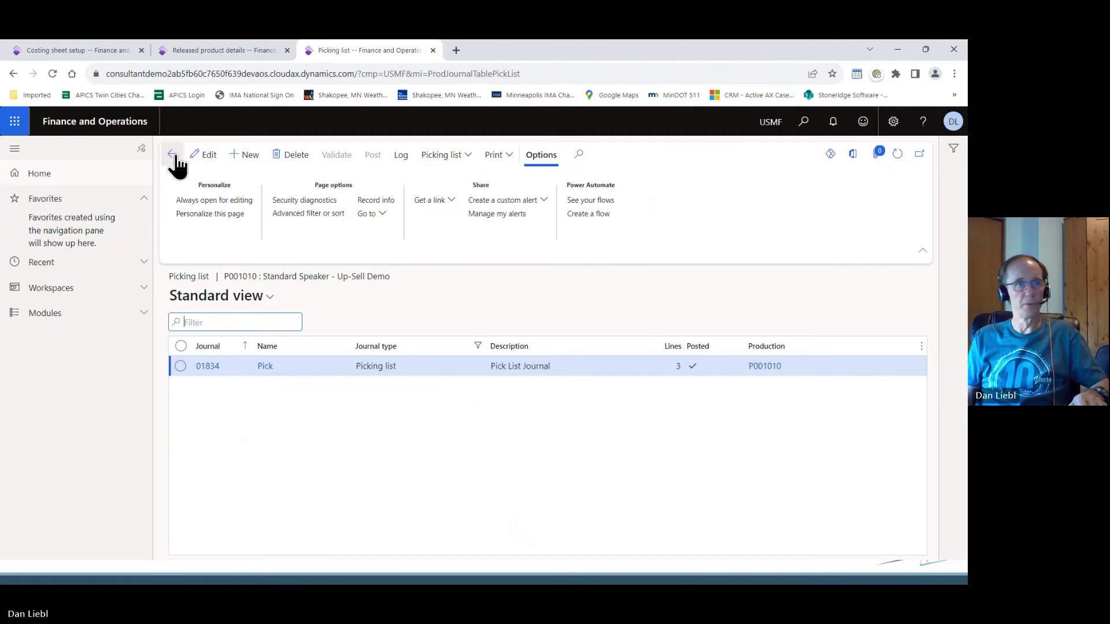
pyautogui.click(174, 156)
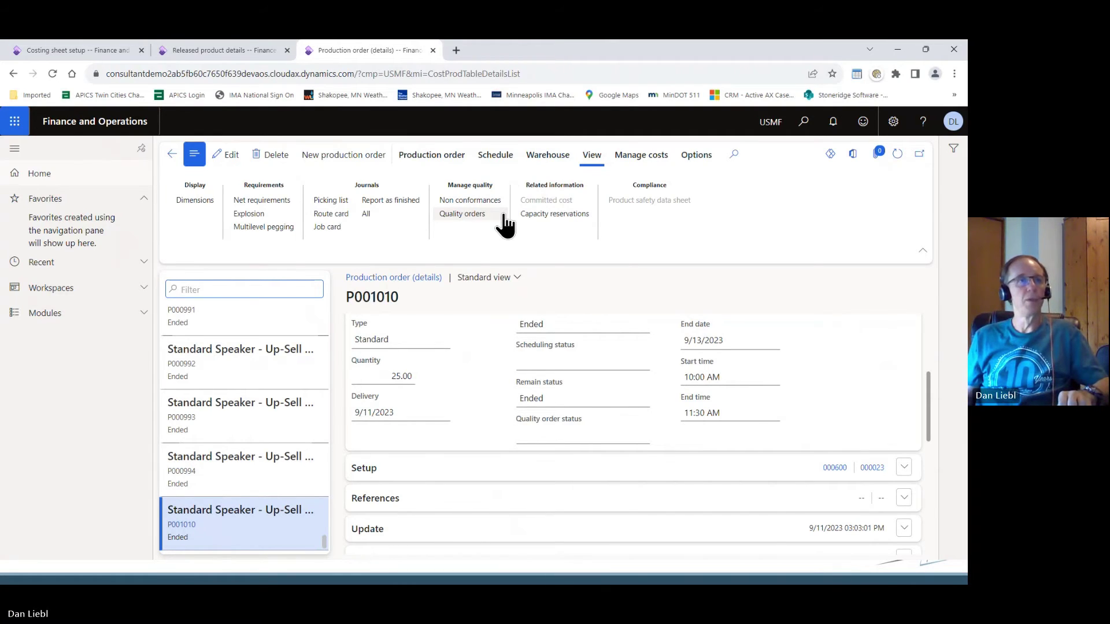
# Step: View the production order's calculation details, examine its single-level estimation costing sheet, and return to the order
pyautogui.click(630, 157)
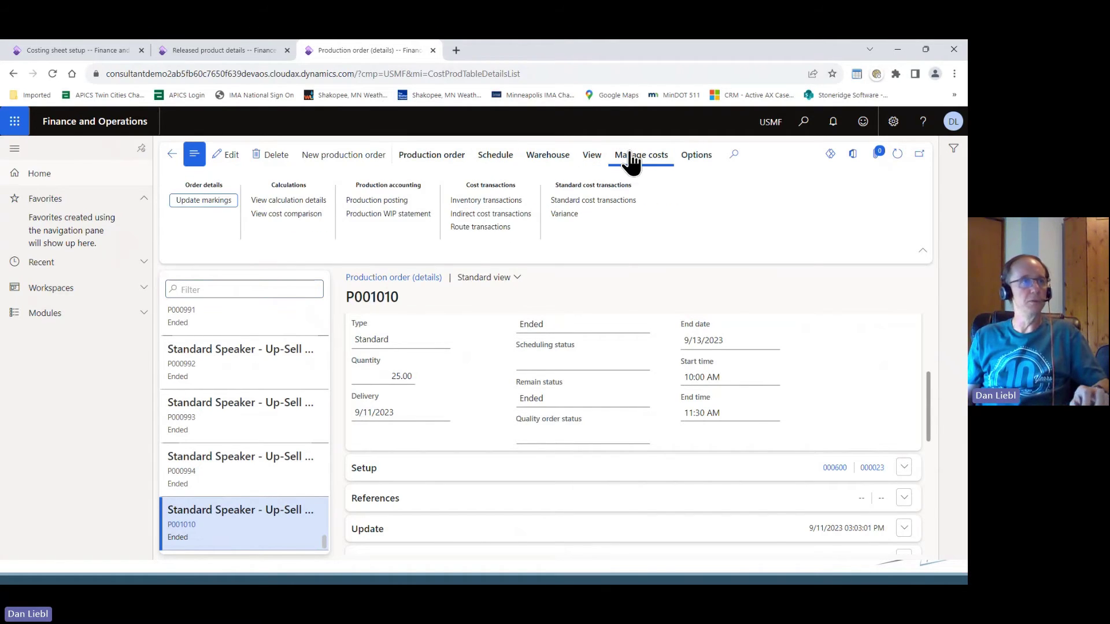
pyautogui.click(280, 201)
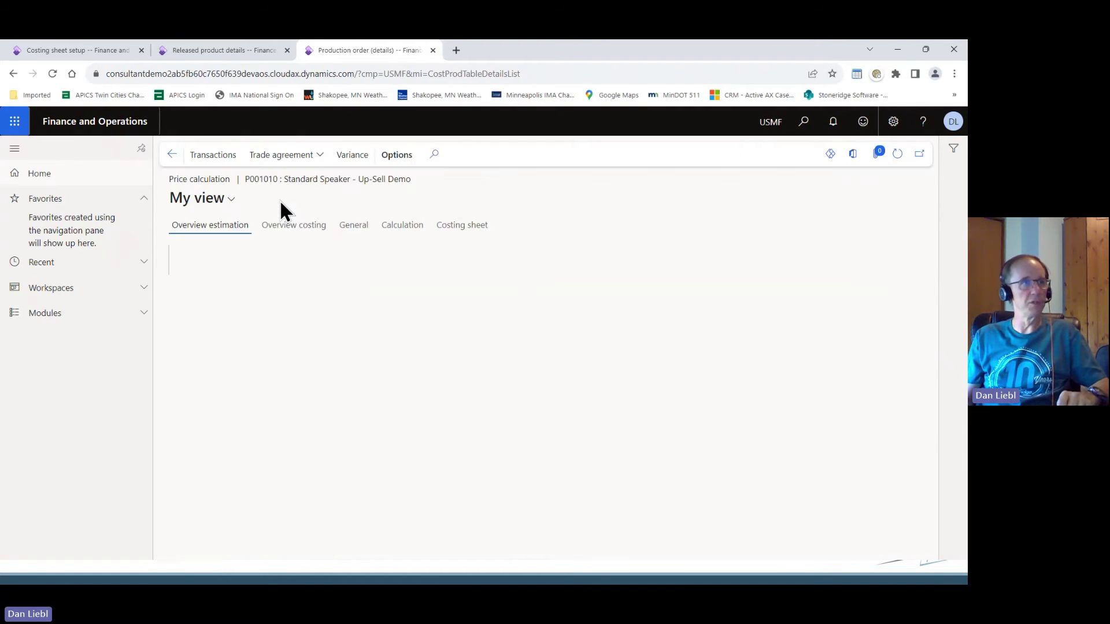
pyautogui.click(451, 228)
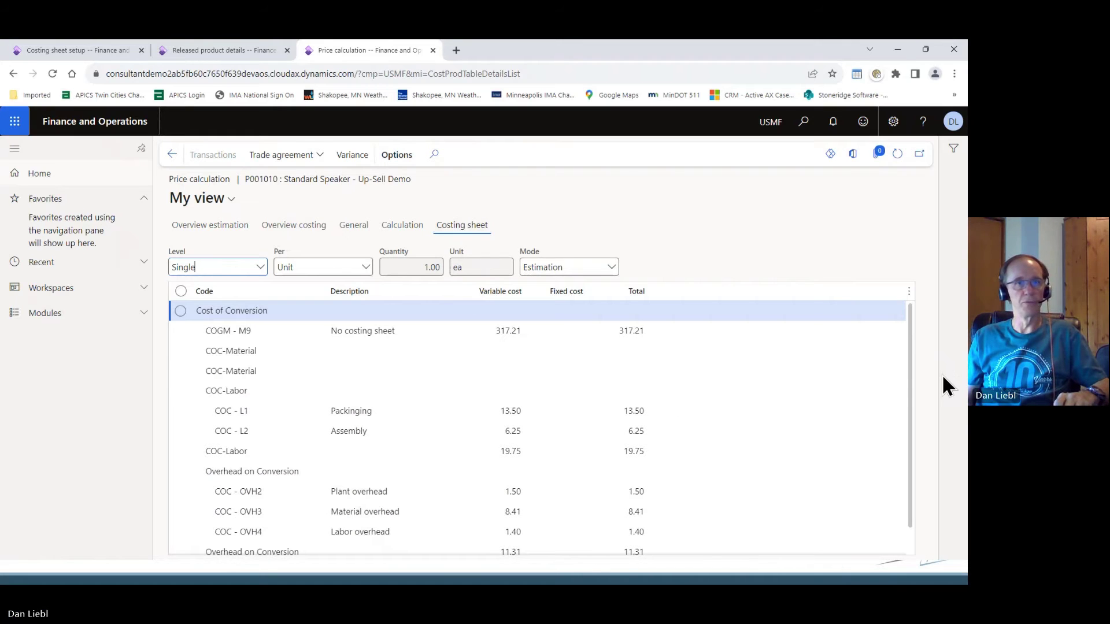
pyautogui.moveTo(907, 315); pyautogui.dragTo(918, 342)
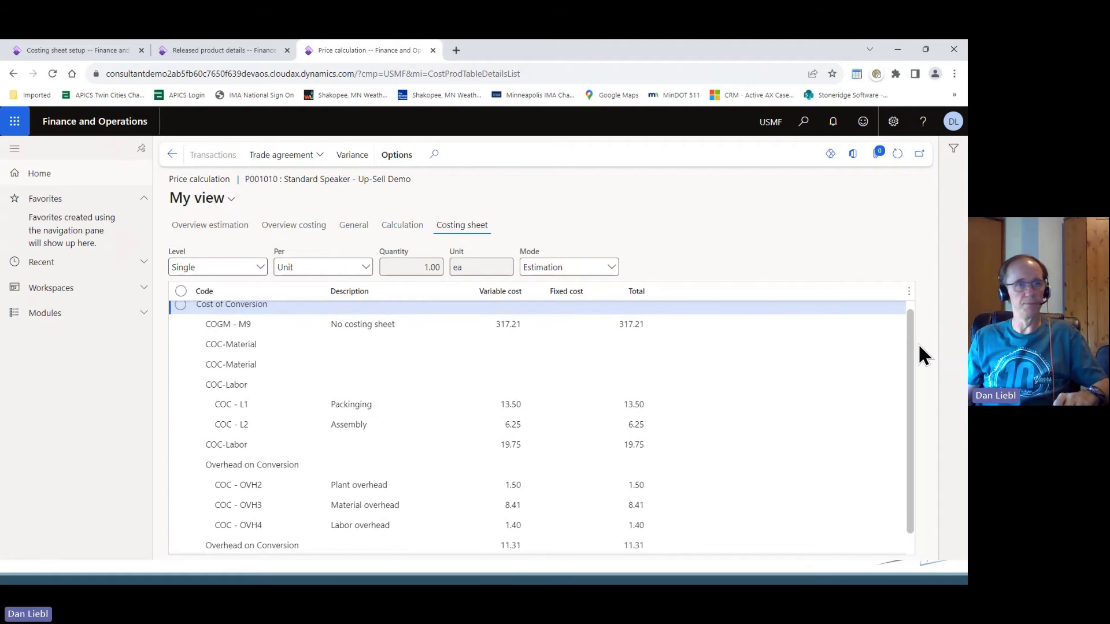
pyautogui.click(171, 154)
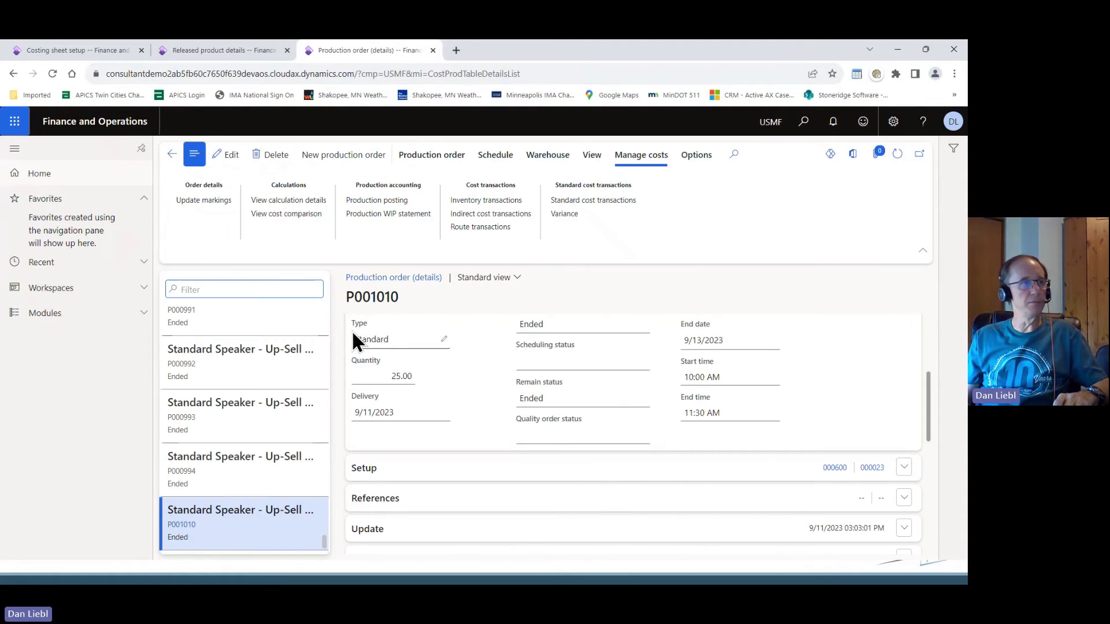
# Step: Open the production order's variance, show the details to compare realized and allowed costs, and switch back to the cost group summary
pyautogui.click(562, 213)
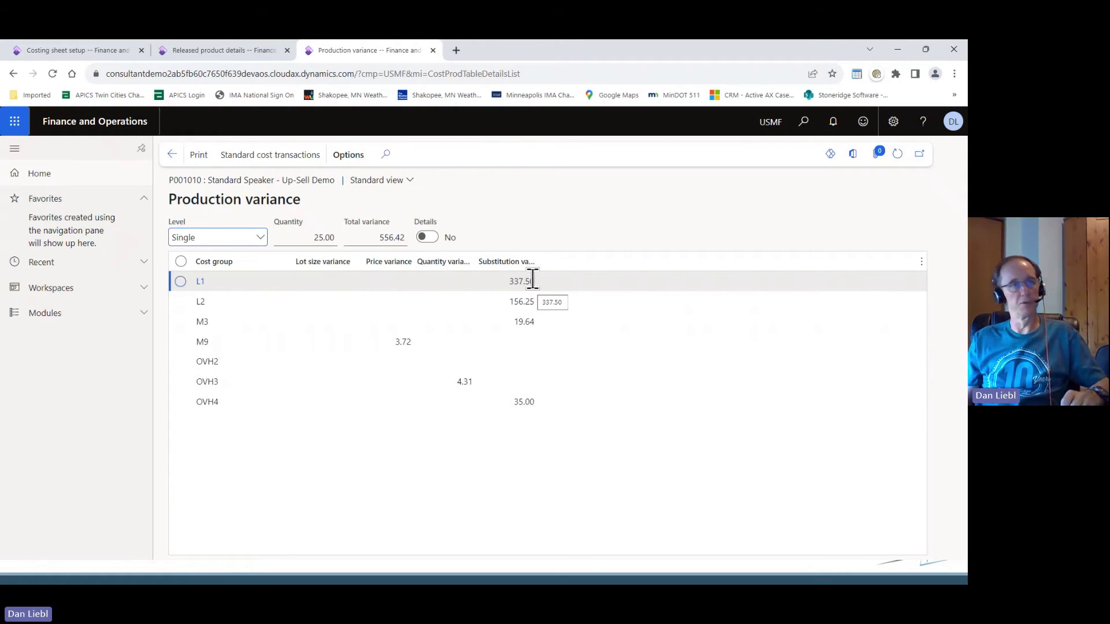
pyautogui.click(435, 247)
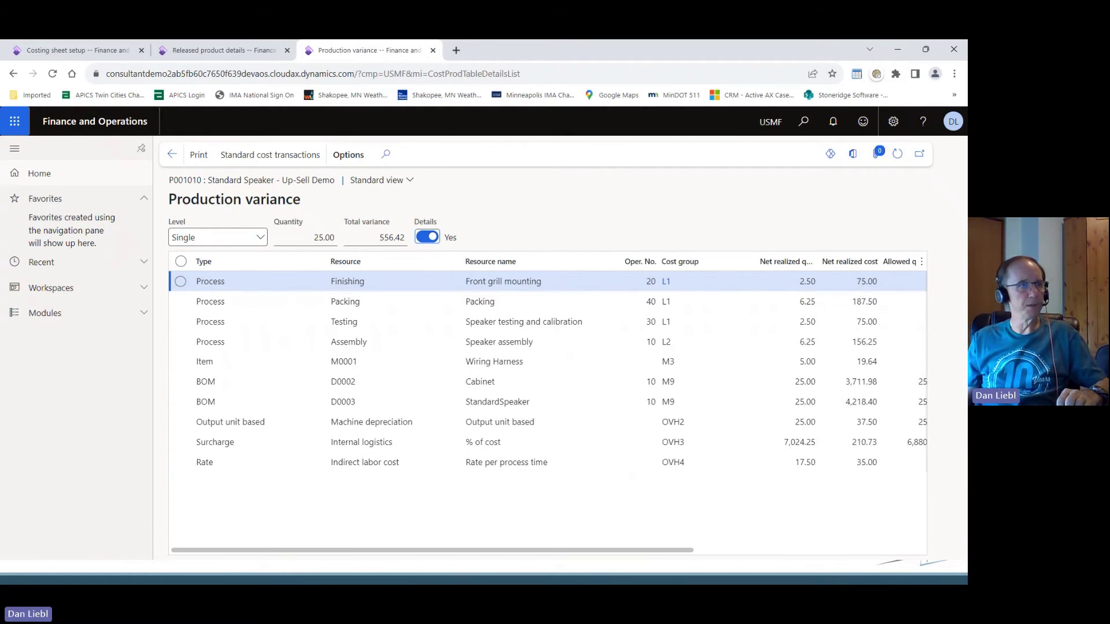
pyautogui.moveTo(290, 548); pyautogui.dragTo(137, 580)
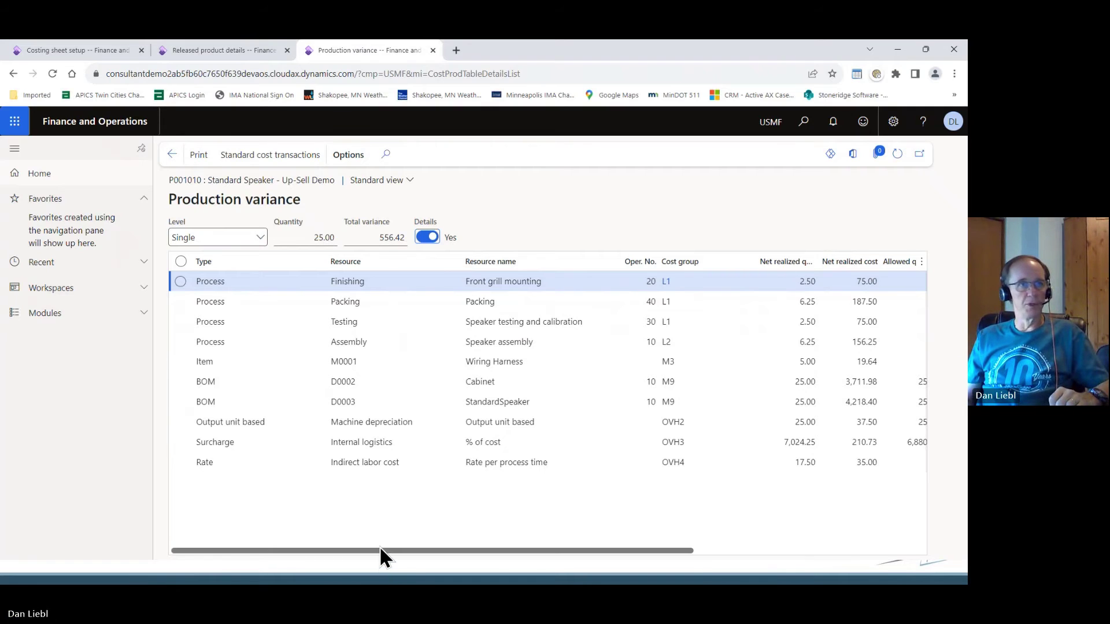
pyautogui.moveTo(381, 550); pyautogui.dragTo(496, 569)
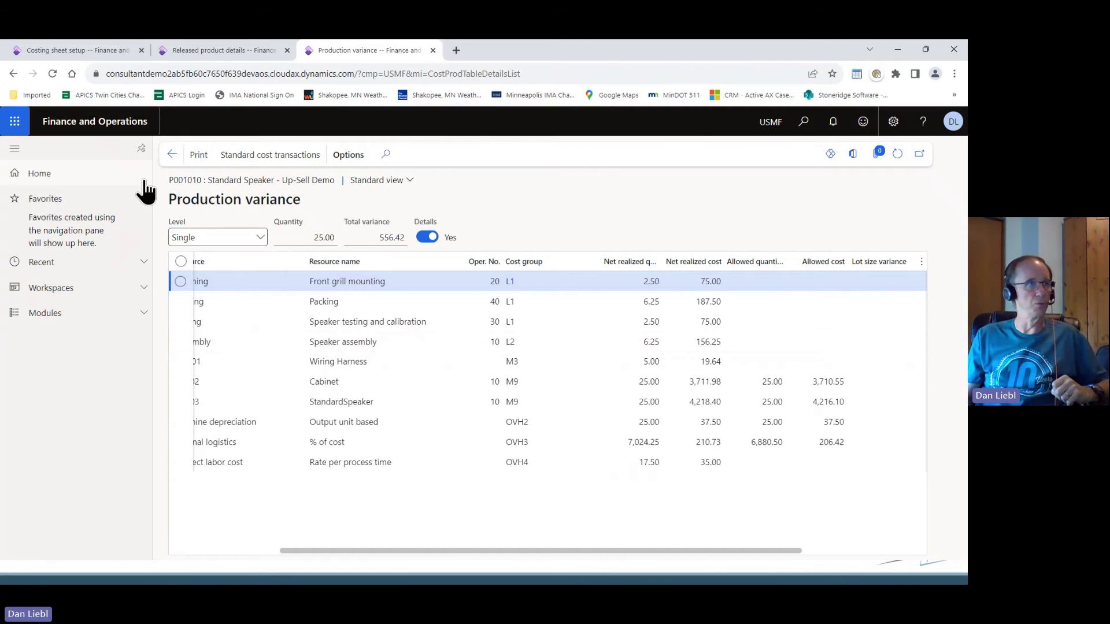
pyautogui.click(428, 237)
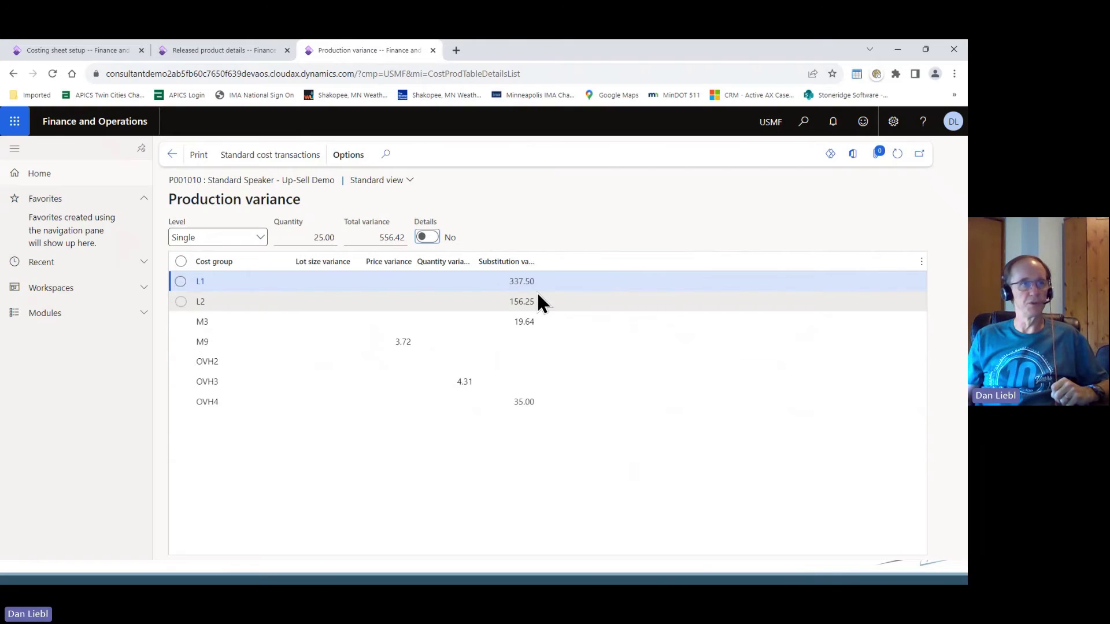
# Step: Examine the production variances by type for cost groups OVH4, OVH3, M3 and M9, and return to the production order
pyautogui.click(532, 402)
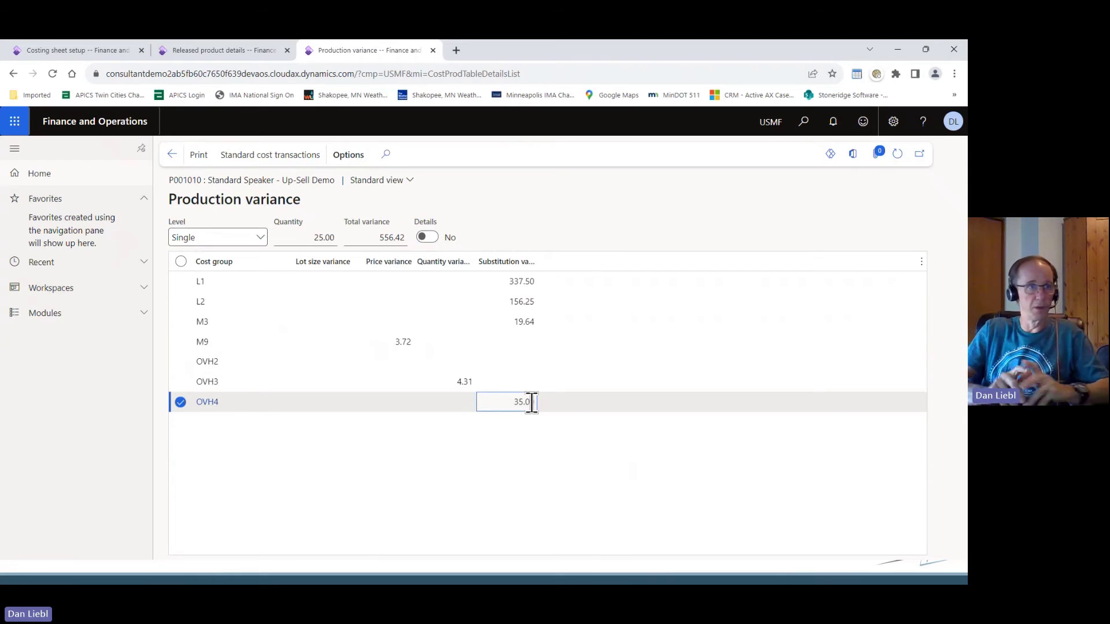
pyautogui.click(473, 382)
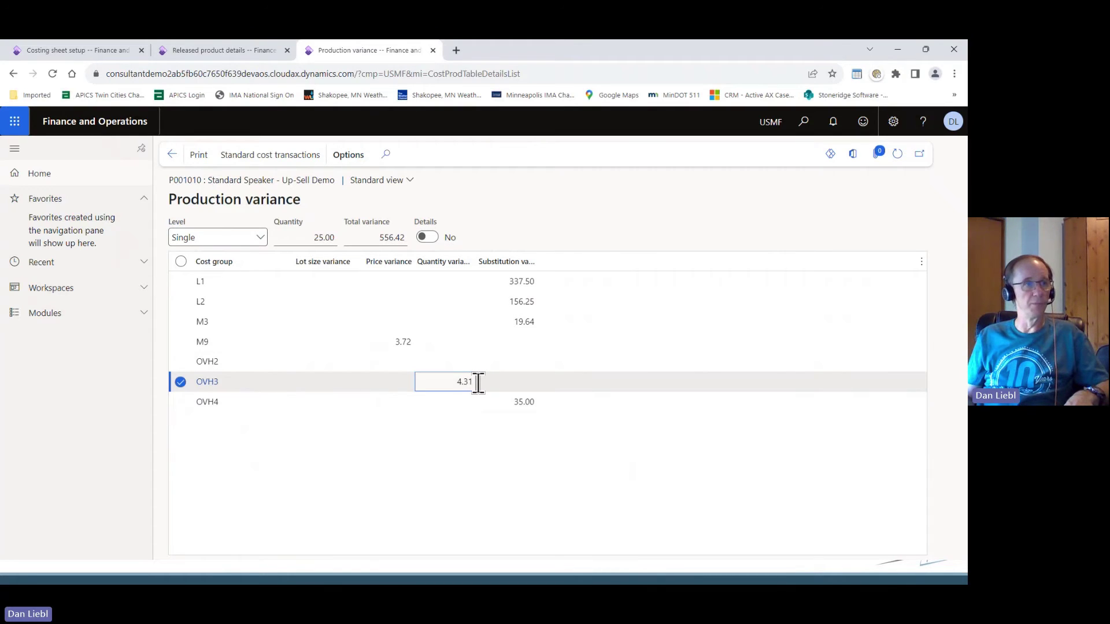
pyautogui.click(512, 320)
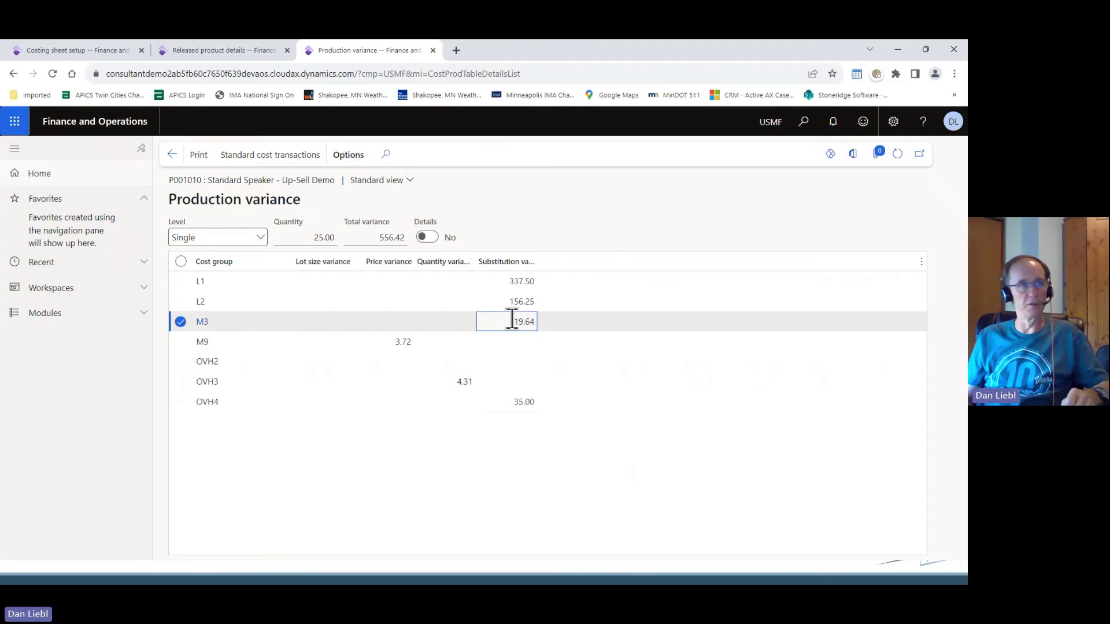
pyautogui.click(480, 380)
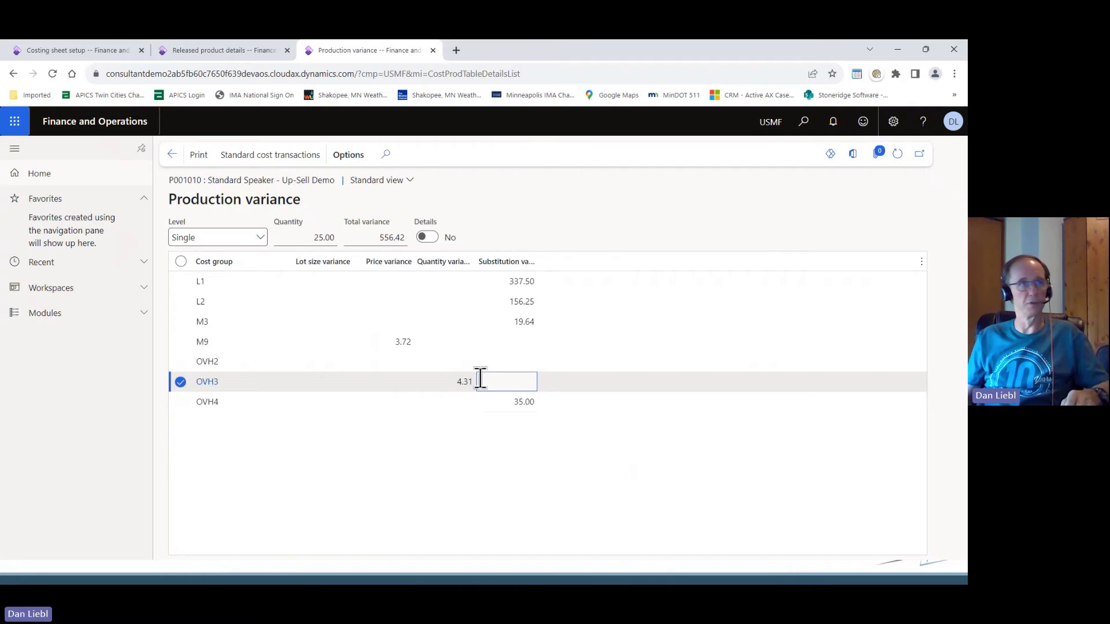
pyautogui.click(431, 341)
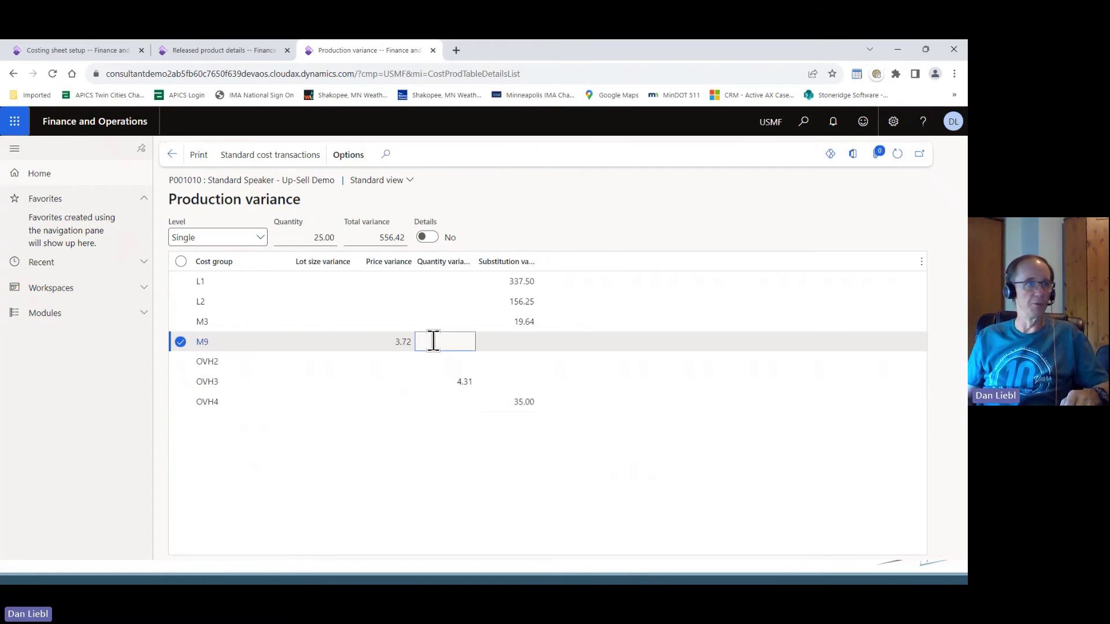
pyautogui.click(393, 341)
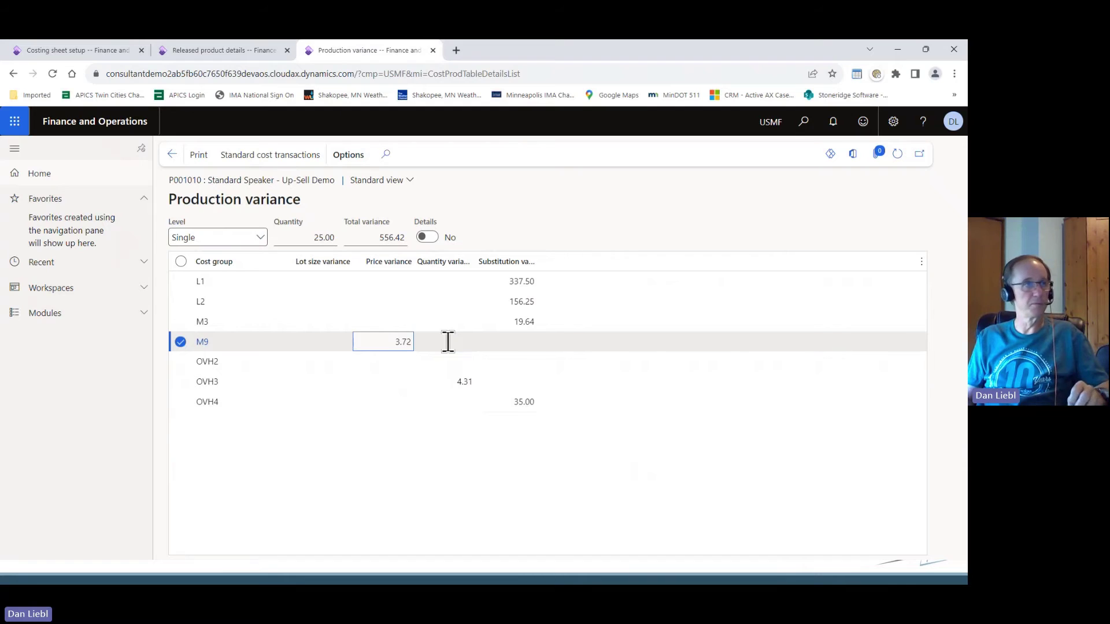
pyautogui.click(172, 156)
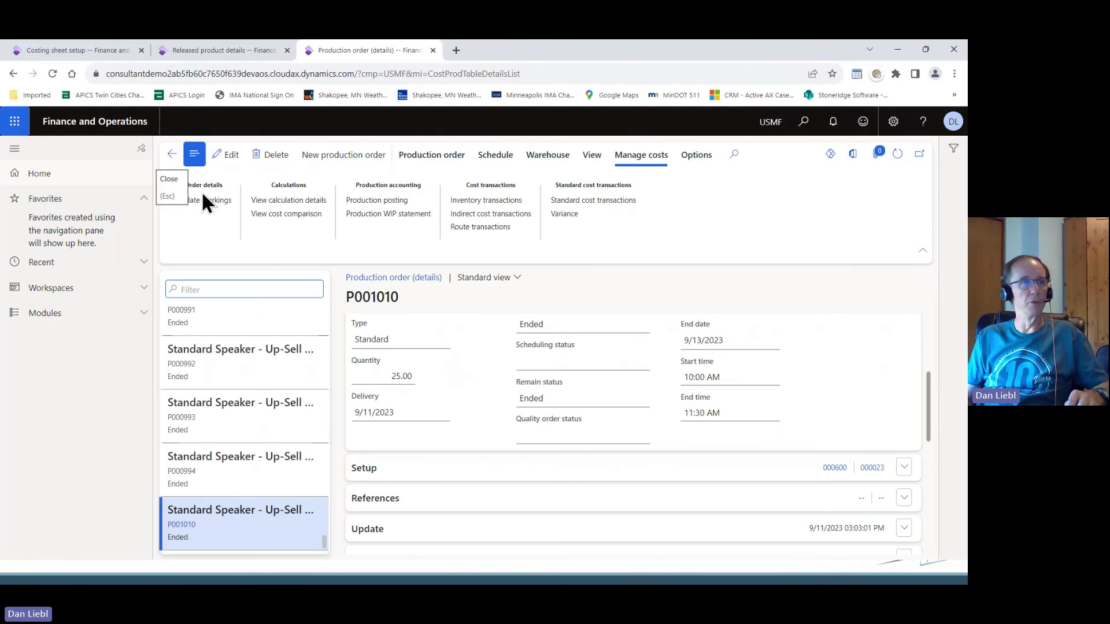
# Step: Reopen the calculation details, compare estimated and realized consumption and cost in the costing overview, and return to the production order
pyautogui.click(300, 199)
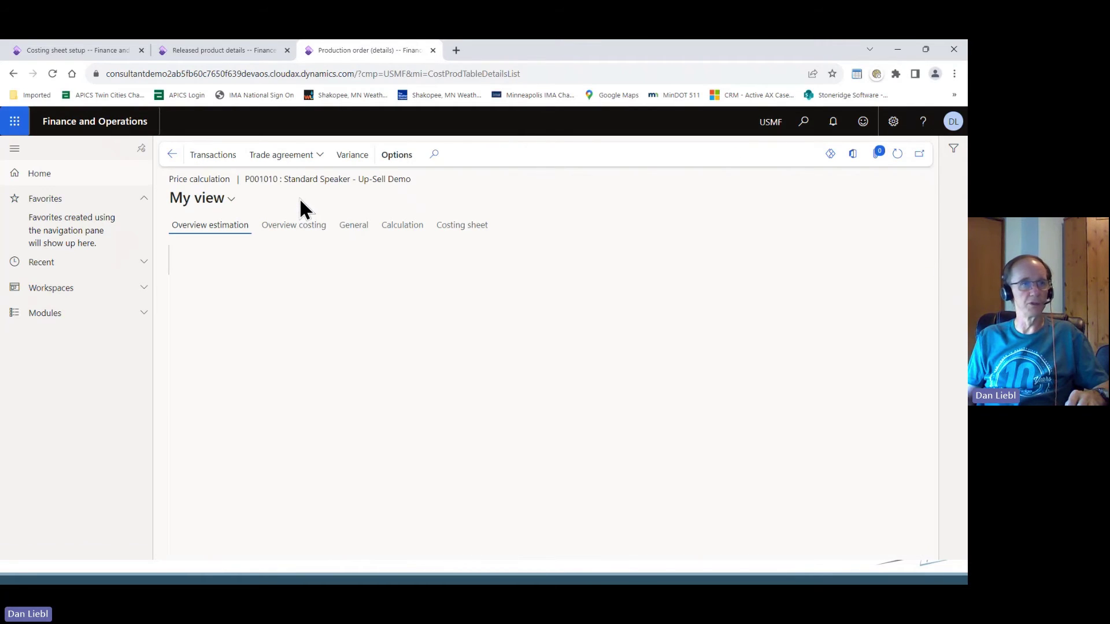
pyautogui.click(172, 155)
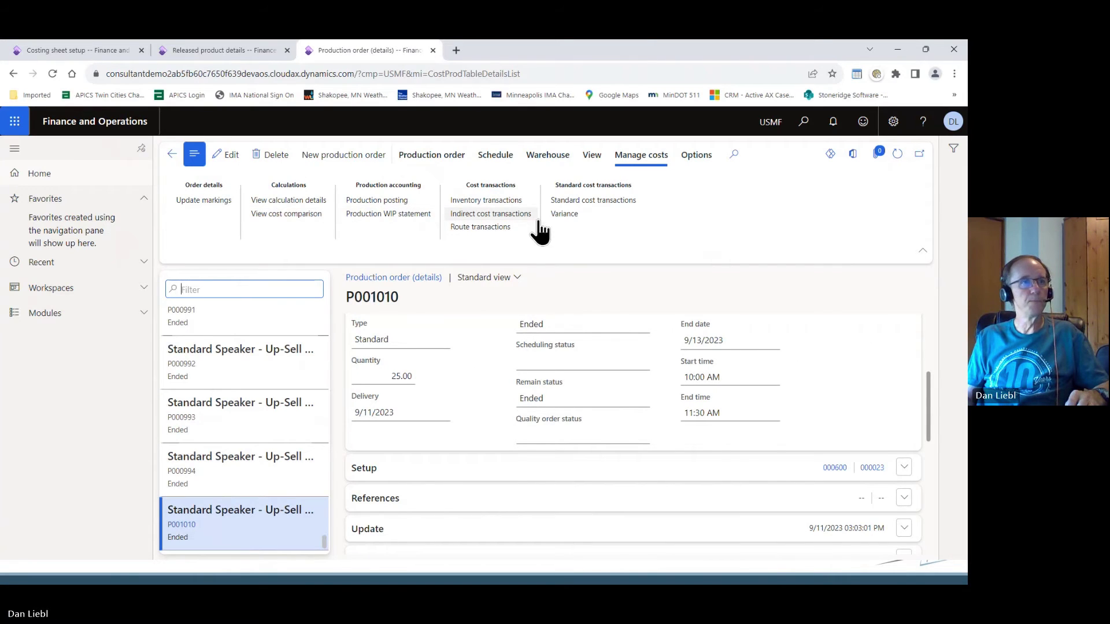
pyautogui.click(289, 200)
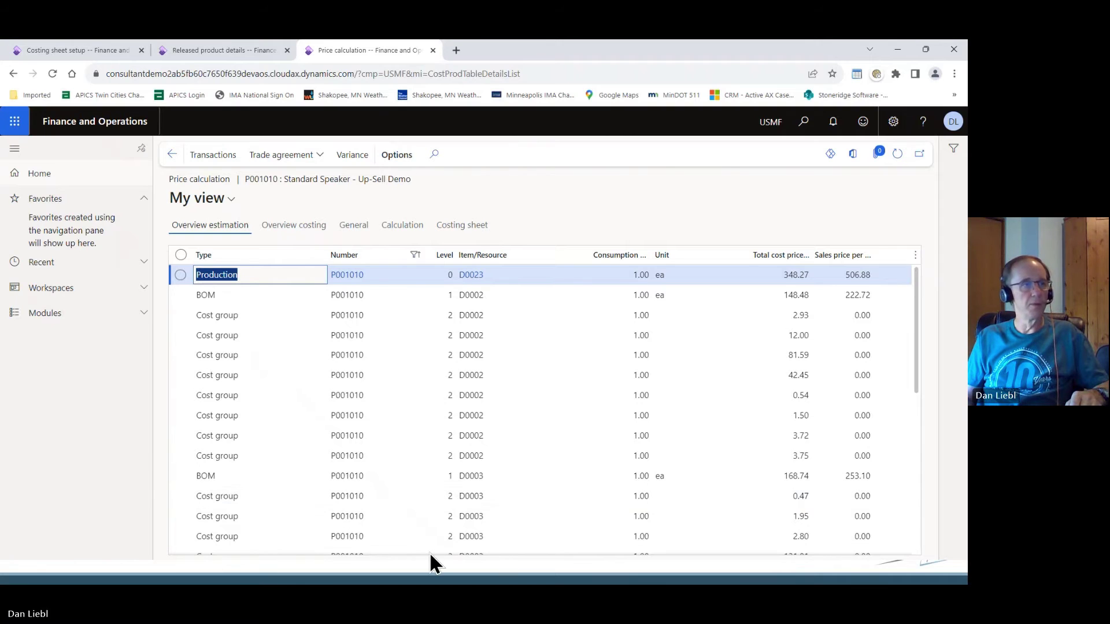
pyautogui.click(287, 230)
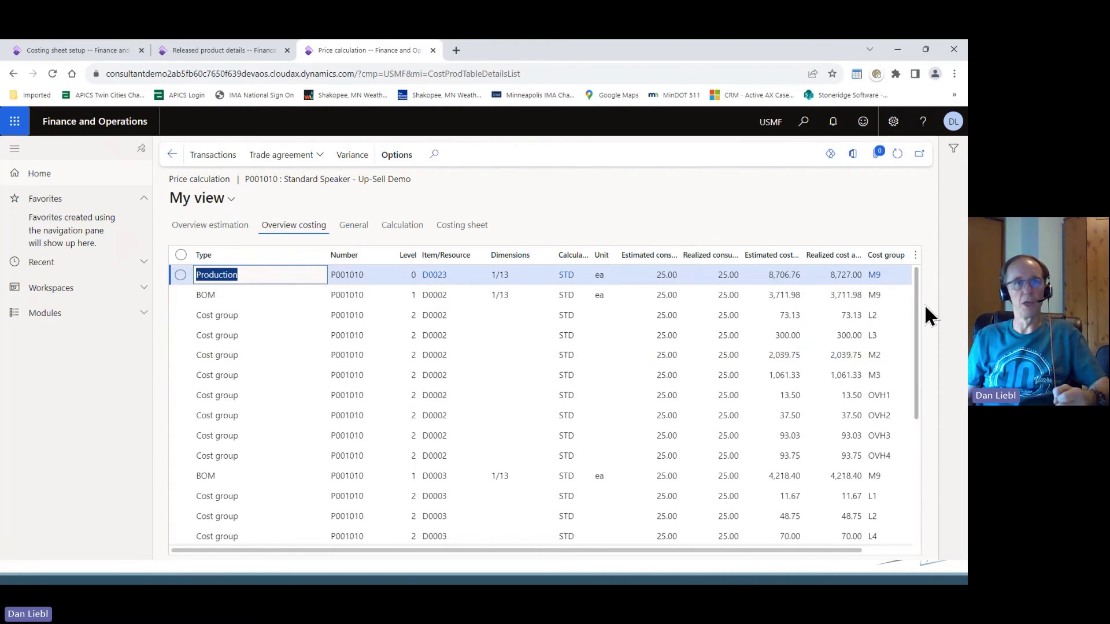
pyautogui.moveTo(913, 289); pyautogui.dragTo(946, 463)
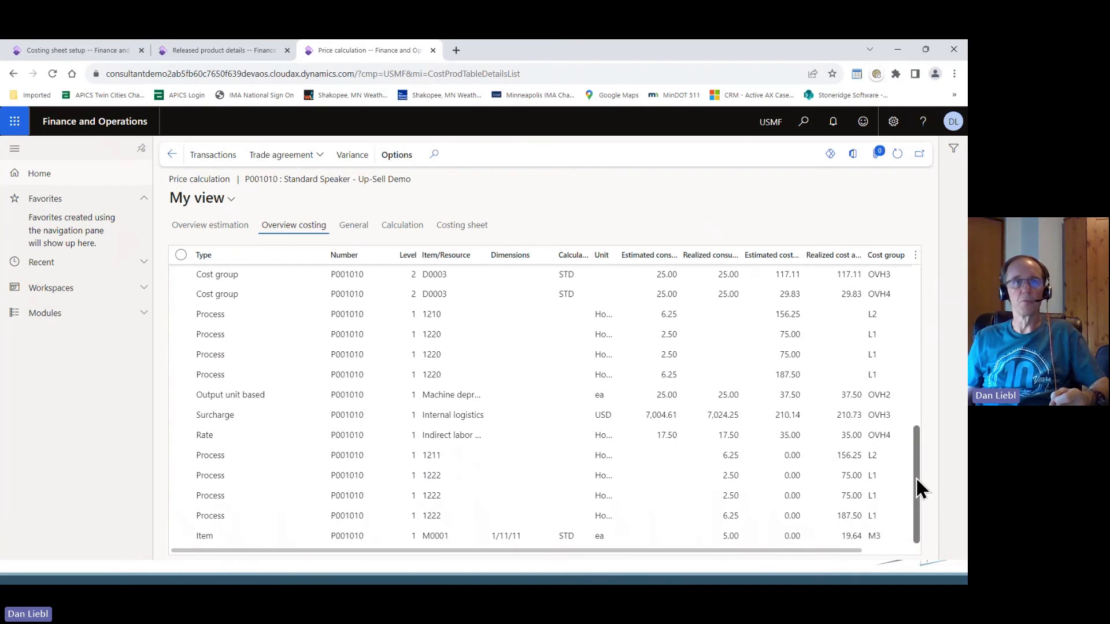
pyautogui.moveTo(915, 477); pyautogui.dragTo(923, 268)
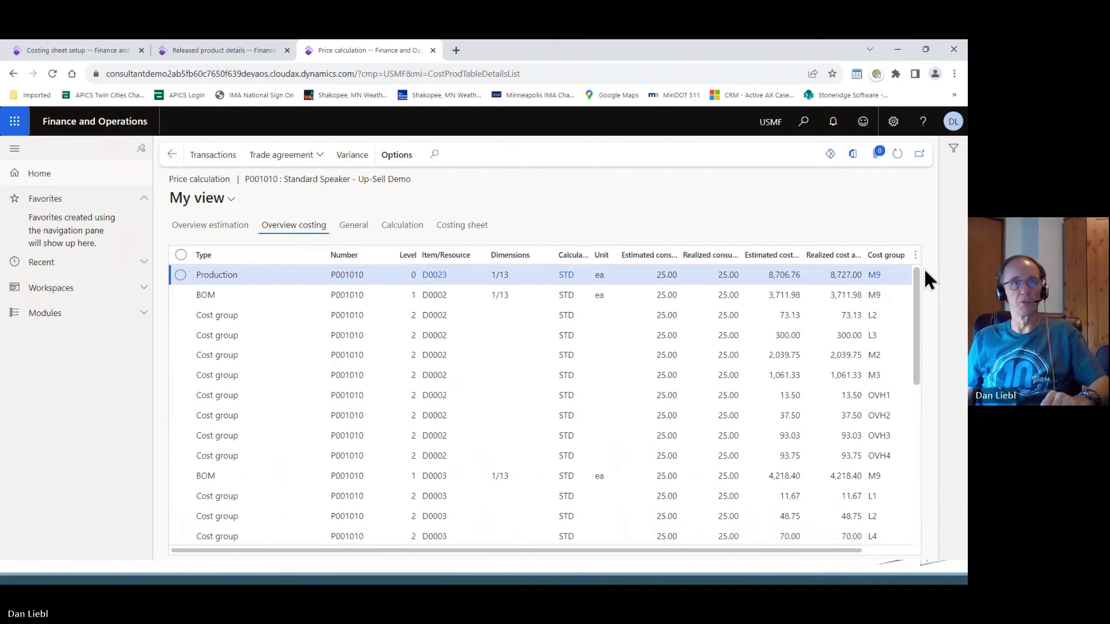
pyautogui.click(171, 154)
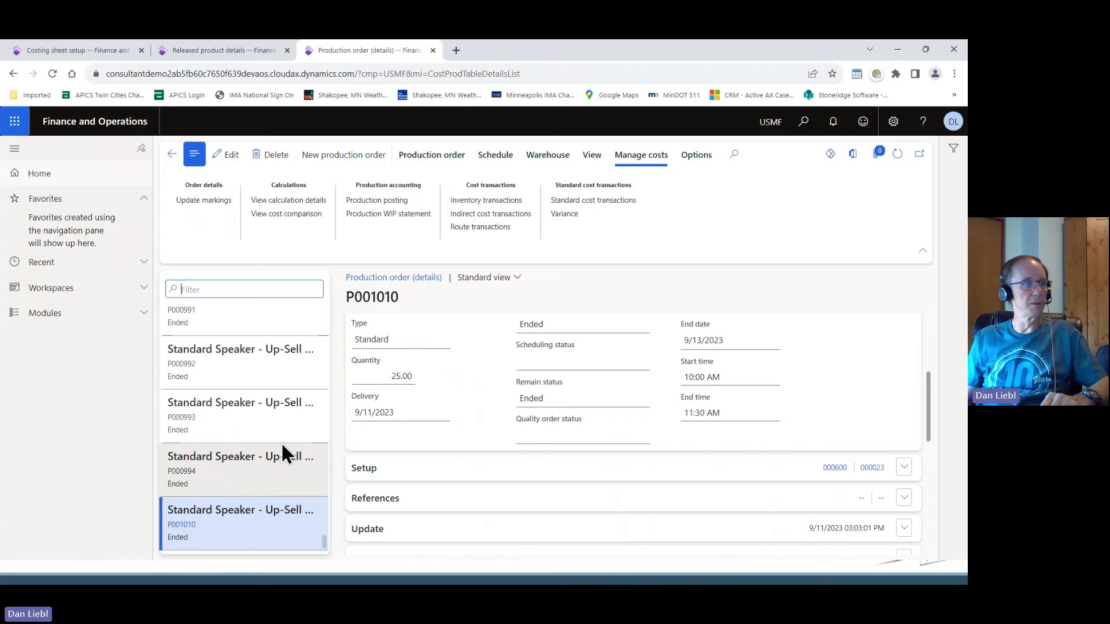
# Step: Select the third-to-last speaker production order, examine the M0002, D0002 and D0003 lines in its pick list journal, and return to the order
pyautogui.click(231, 425)
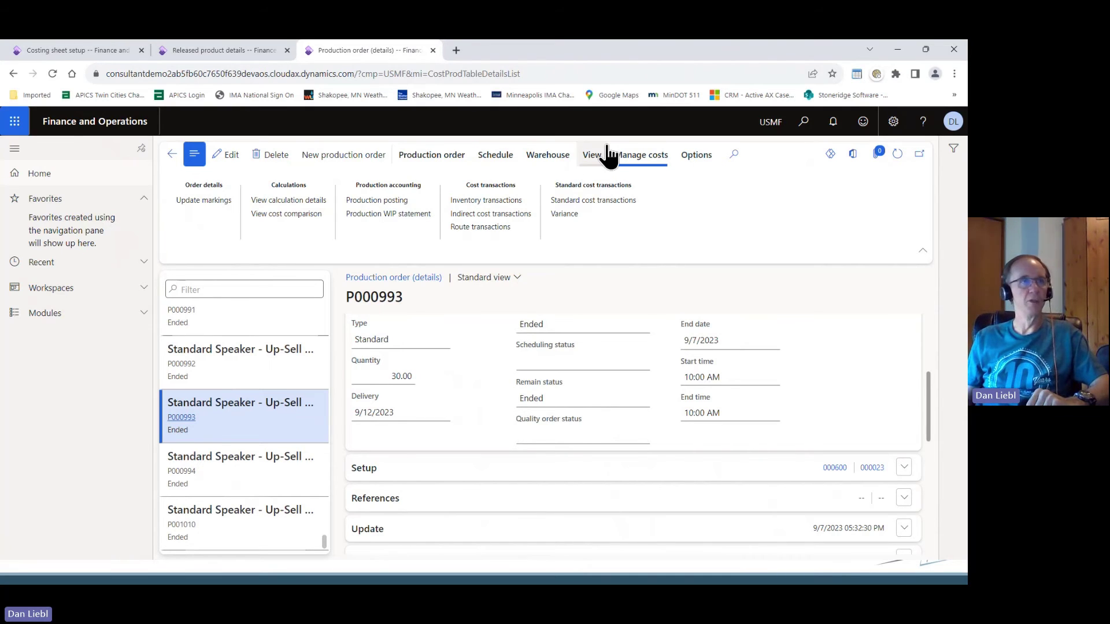
pyautogui.click(593, 155)
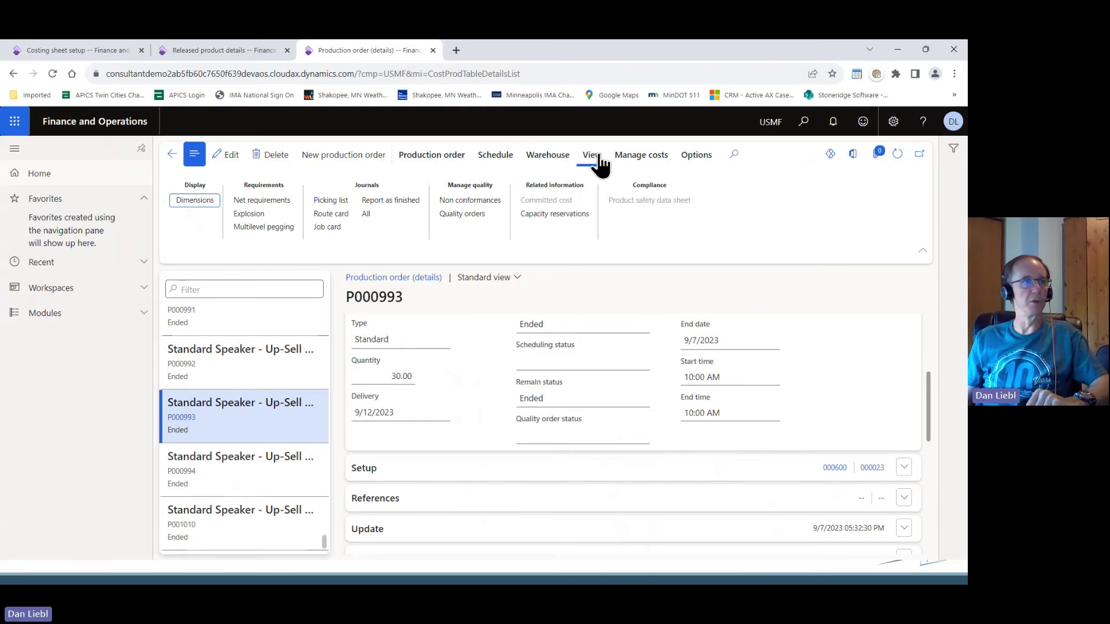
pyautogui.click(338, 202)
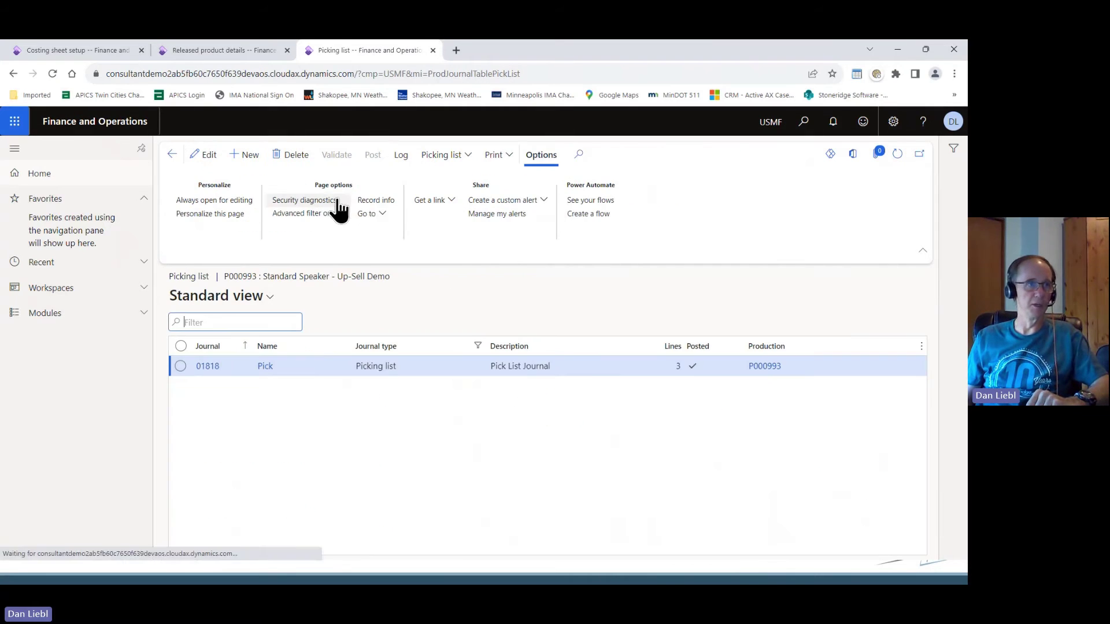
pyautogui.click(207, 366)
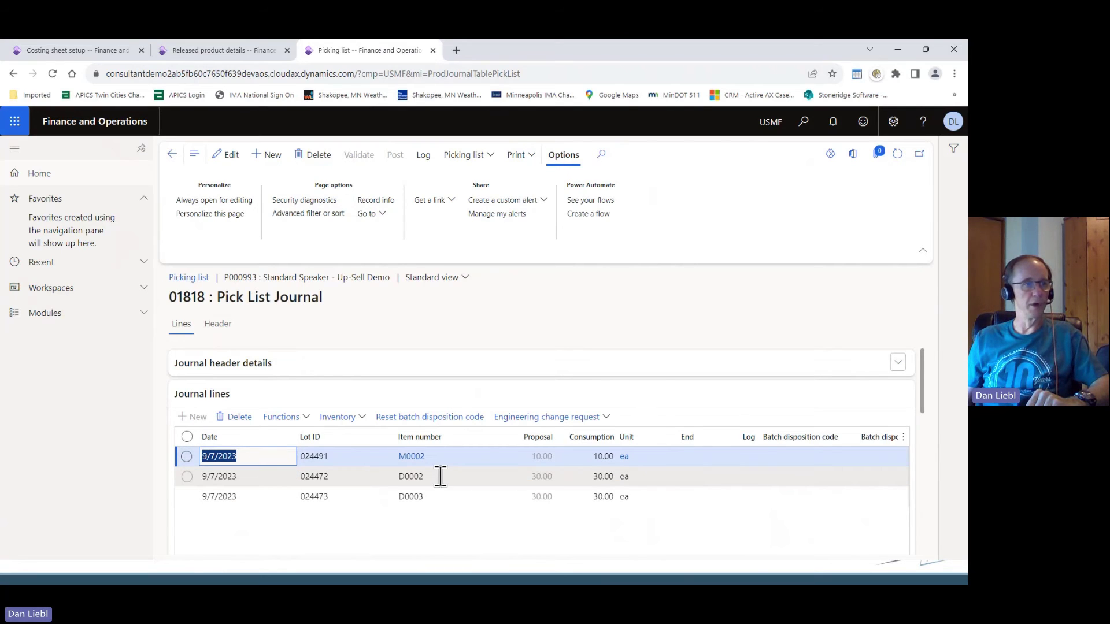
pyautogui.moveTo(419, 462)
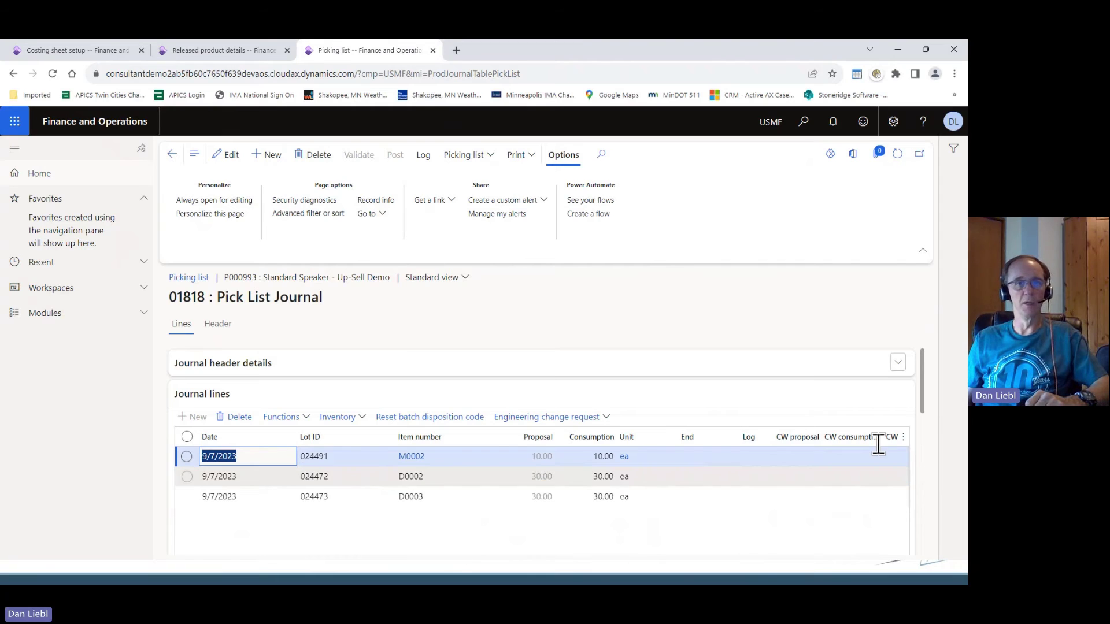
pyautogui.moveTo(924, 379)
pyautogui.mouseDown()
pyautogui.moveTo(925, 407)
pyautogui.moveTo(927, 390)
pyautogui.mouseUp()
pyautogui.moveTo(306, 531); pyautogui.dragTo(406, 539)
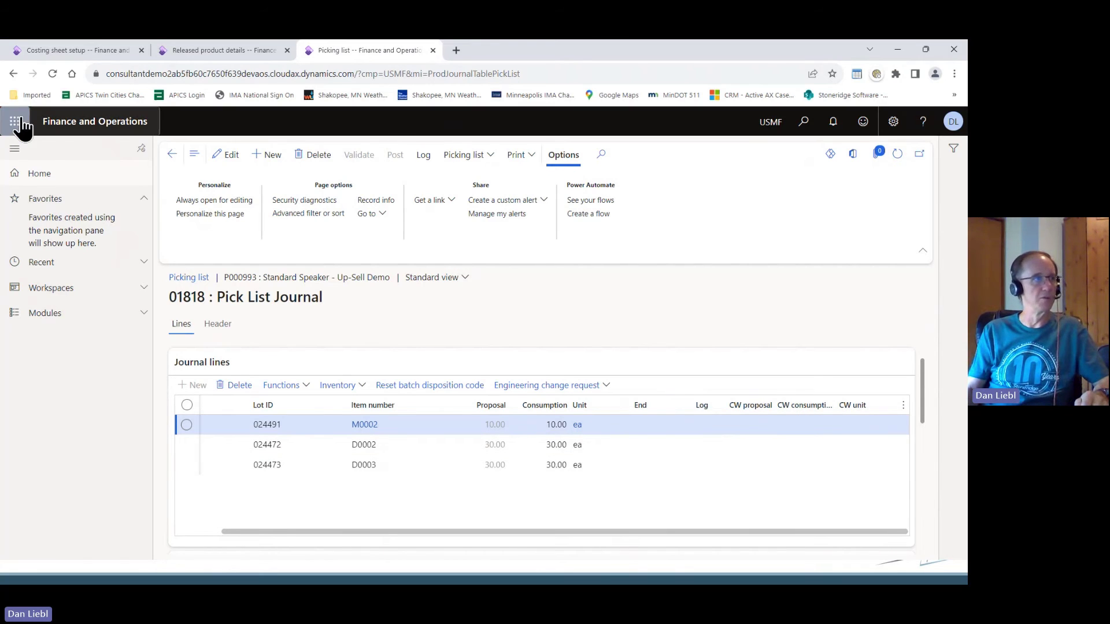
pyautogui.click(172, 153)
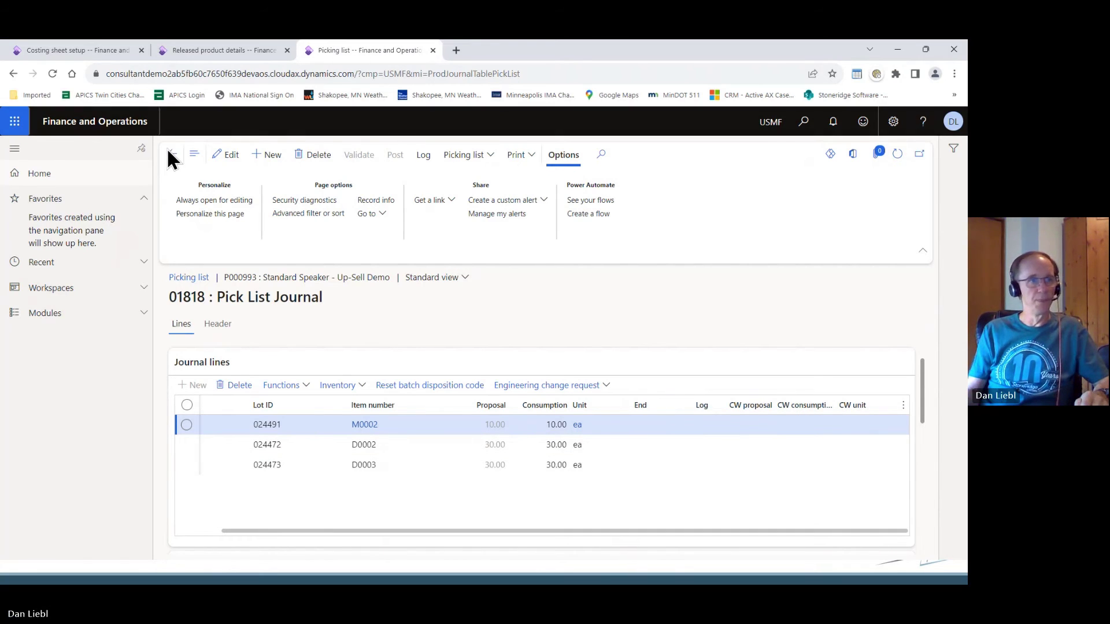
pyautogui.click(172, 154)
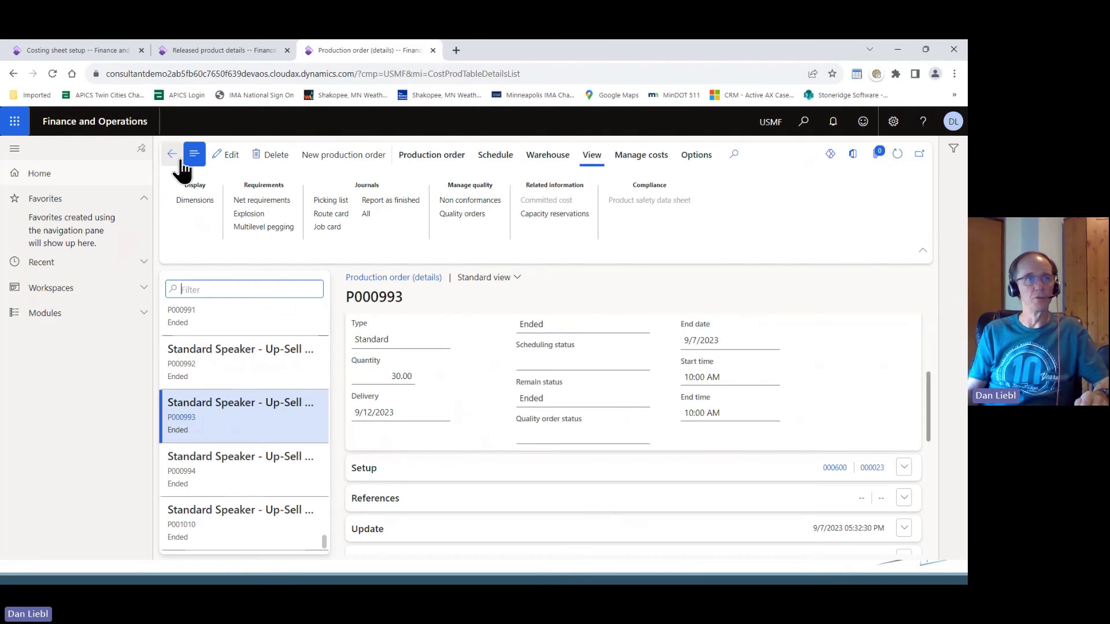
# Step: Review the selected order's production posting for material, report as finished, indirect cost and costing amounts, and return to the order
pyautogui.click(629, 156)
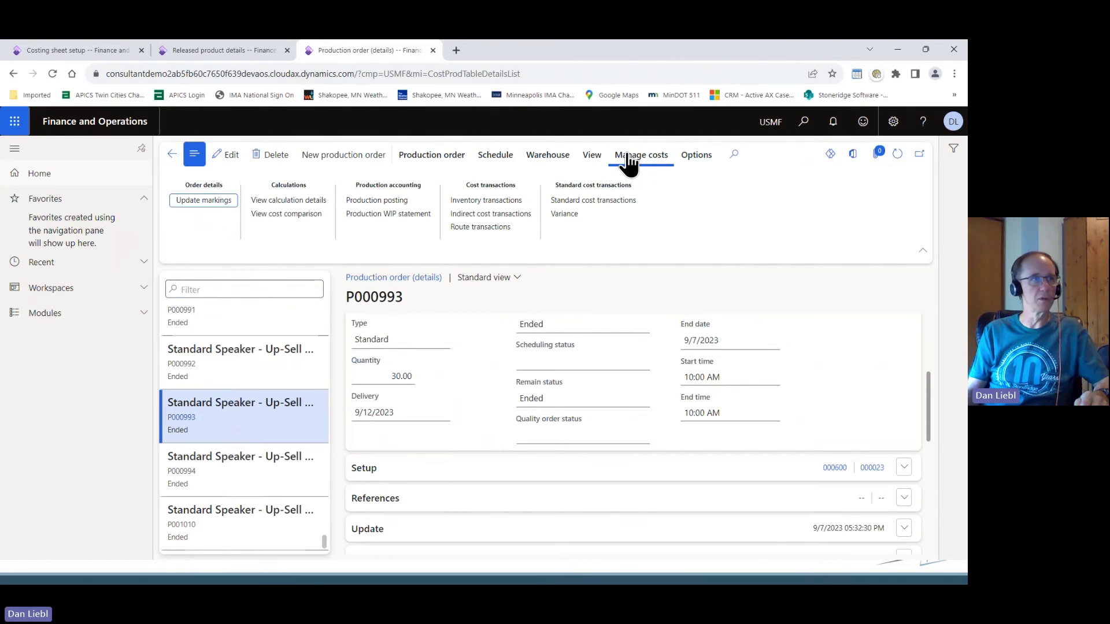
pyautogui.click(363, 199)
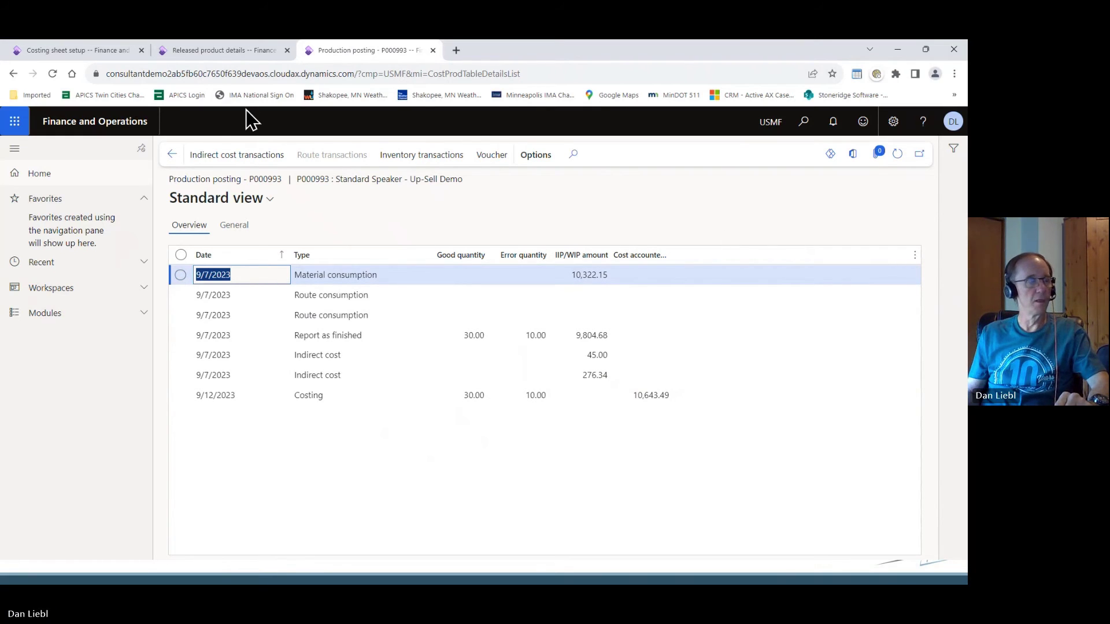
pyautogui.click(175, 162)
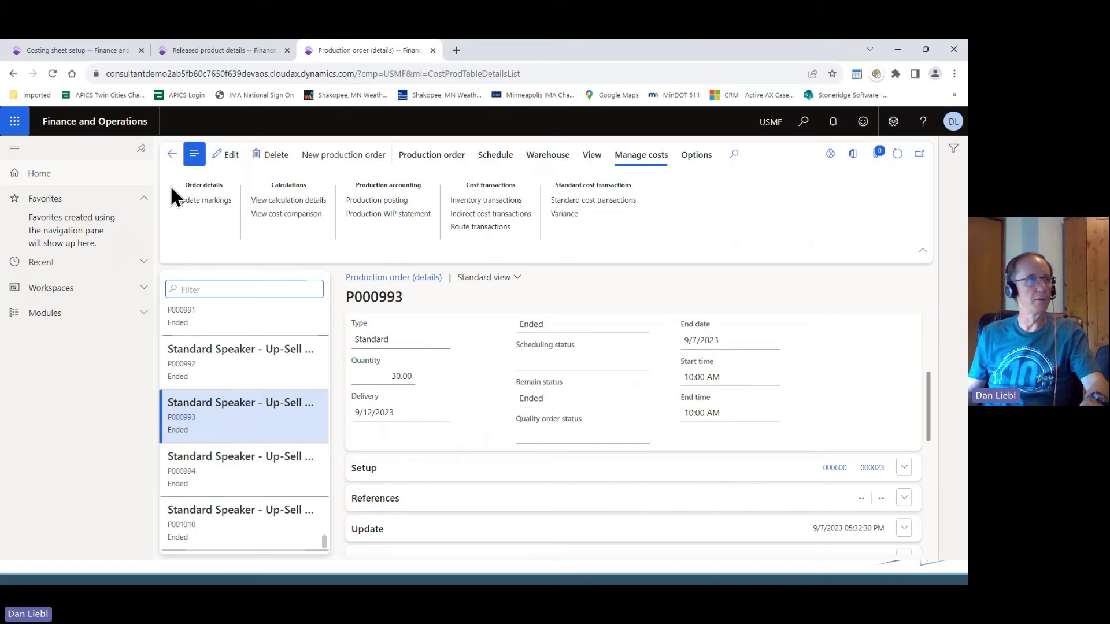
# Step: Select the fifth-to-last speaker production order, examine good and error quantities in its report as finished journal, and return to the order
pyautogui.click(218, 368)
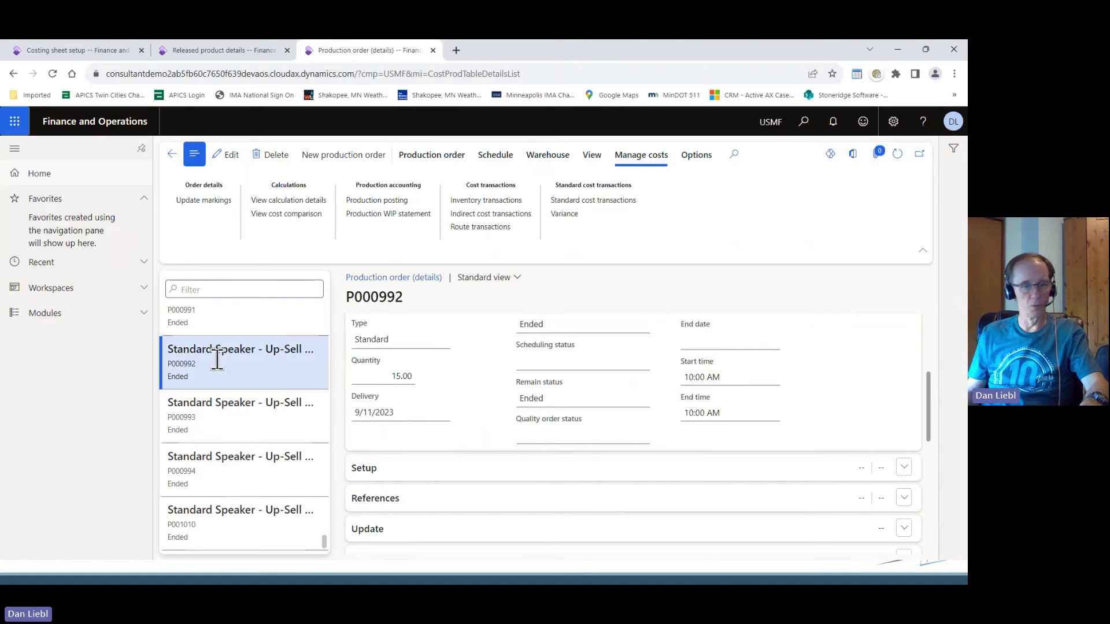
pyautogui.click(237, 319)
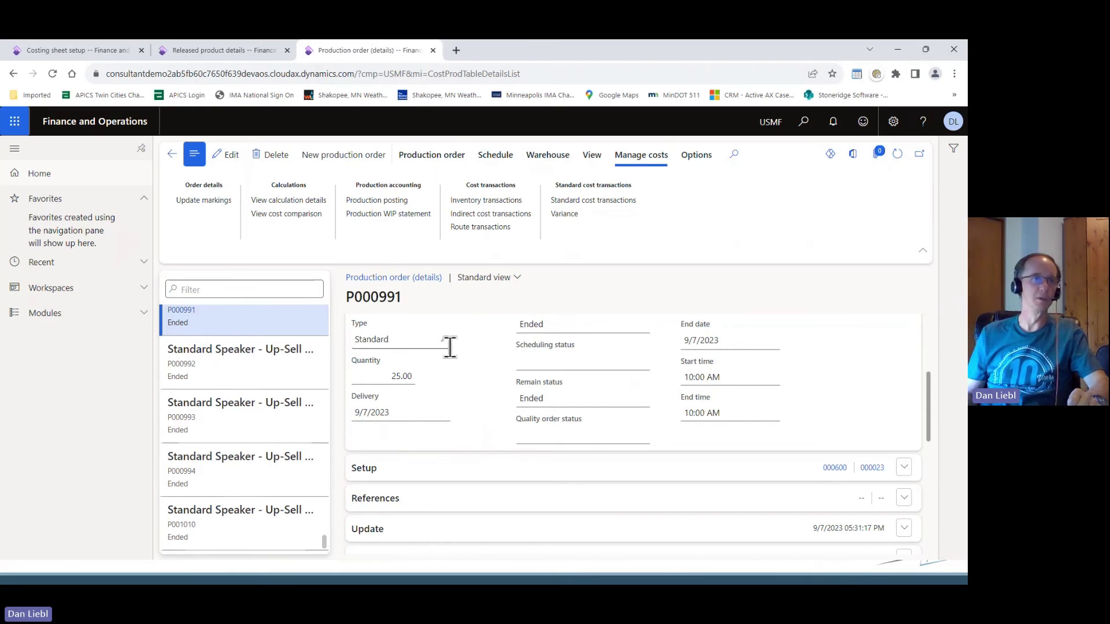
pyautogui.click(599, 162)
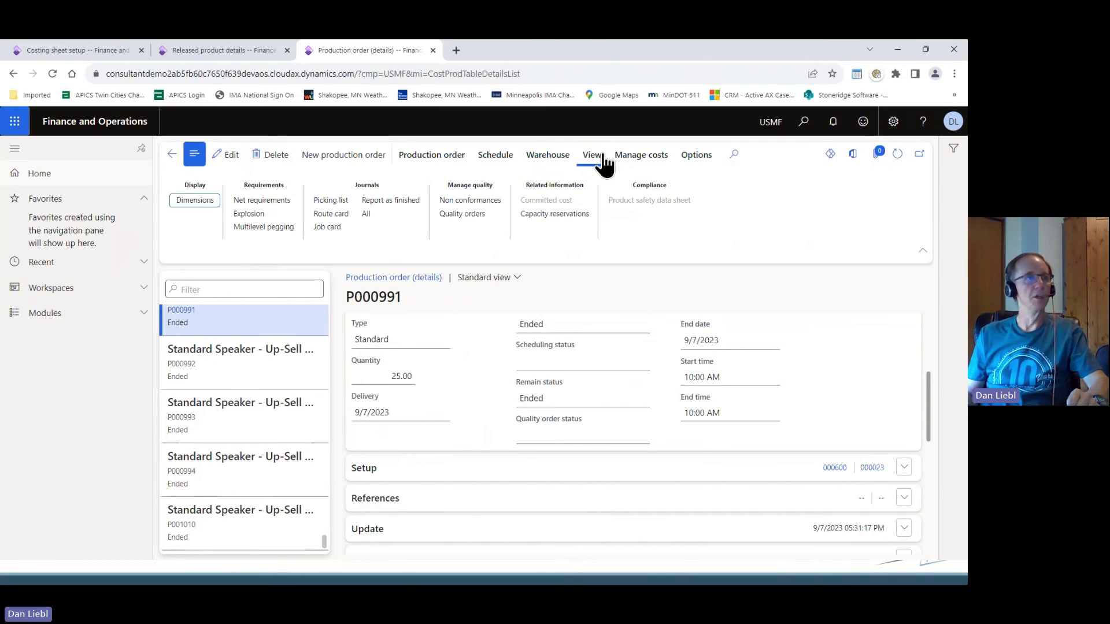
pyautogui.click(384, 200)
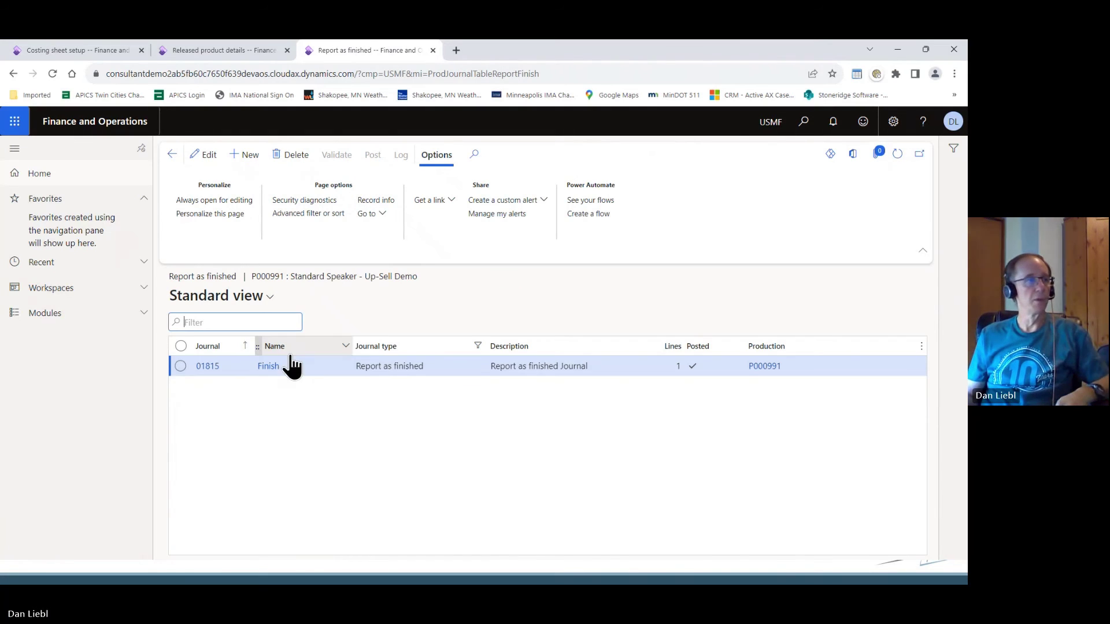
pyautogui.click(208, 367)
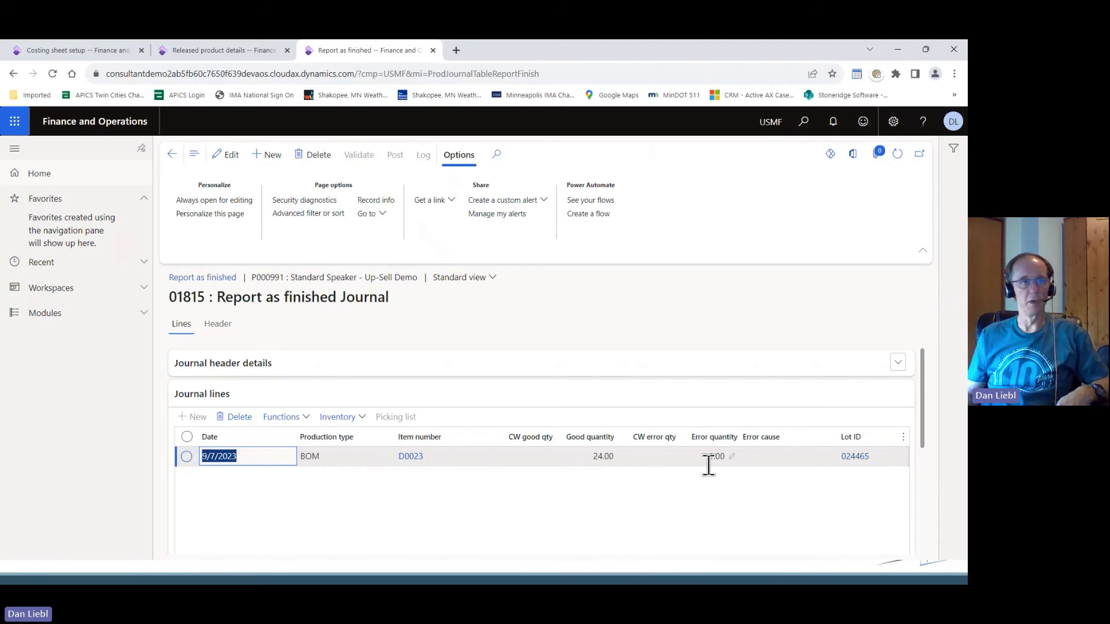
pyautogui.moveTo(924, 372); pyautogui.dragTo(924, 393)
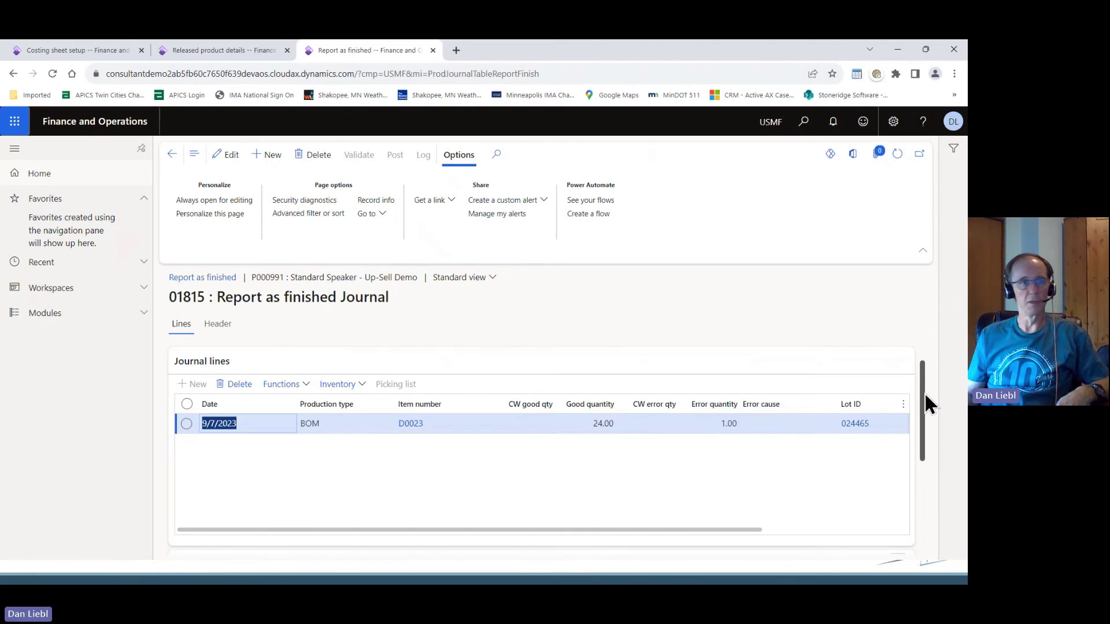
pyautogui.moveTo(416, 511); pyautogui.dragTo(629, 519)
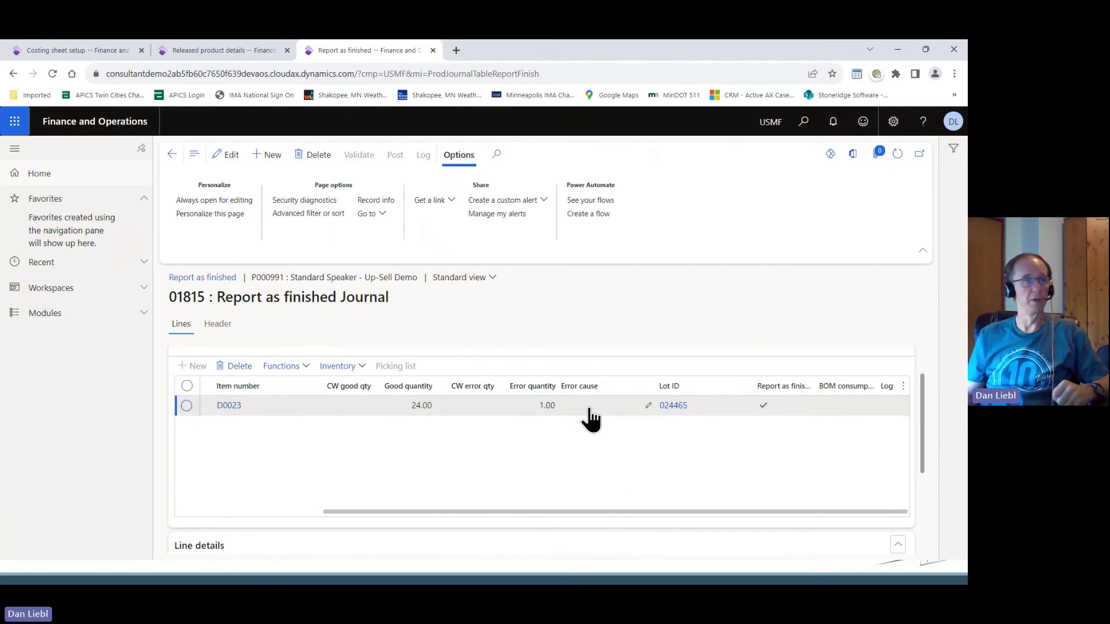
pyautogui.click(170, 151)
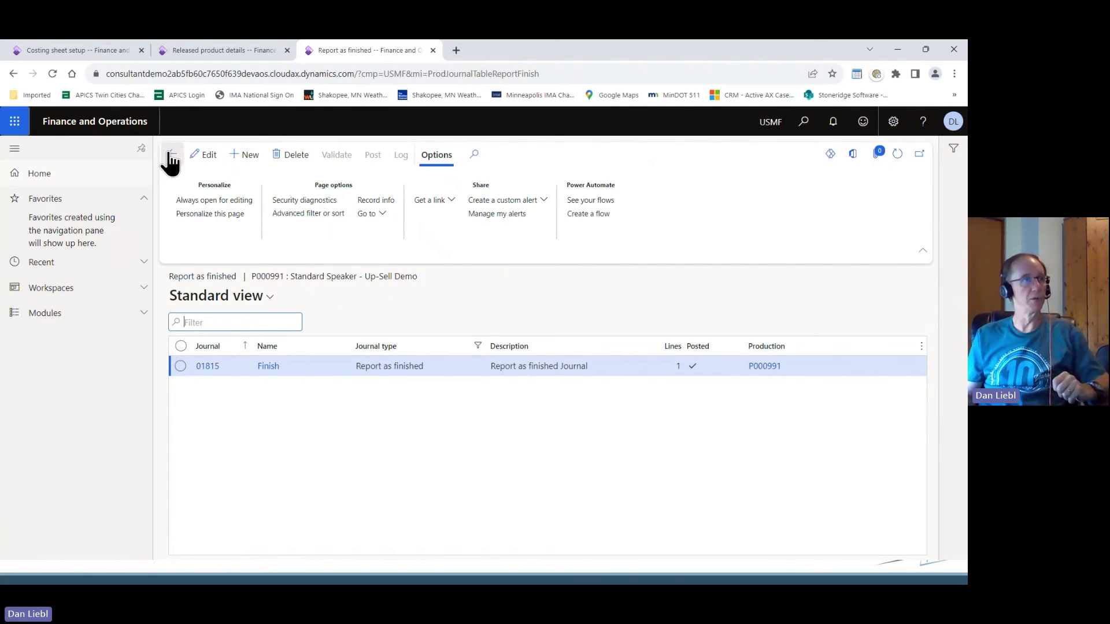
pyautogui.click(169, 152)
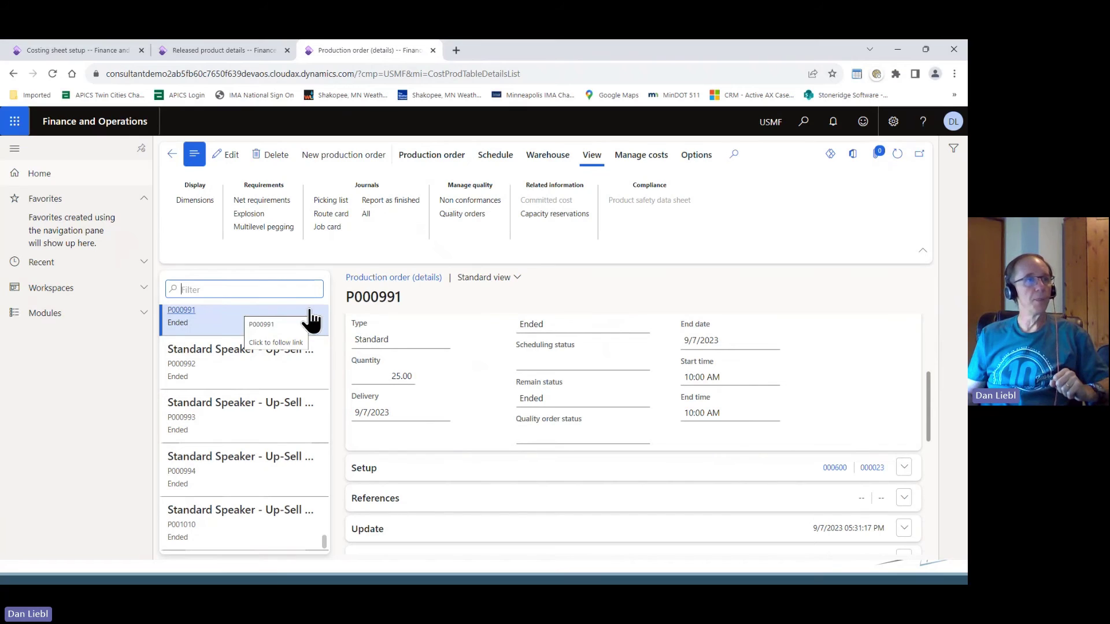
# Step: Open this order's production posting, examine the cost accounted on the Costing line, and return to the order
pyautogui.click(631, 155)
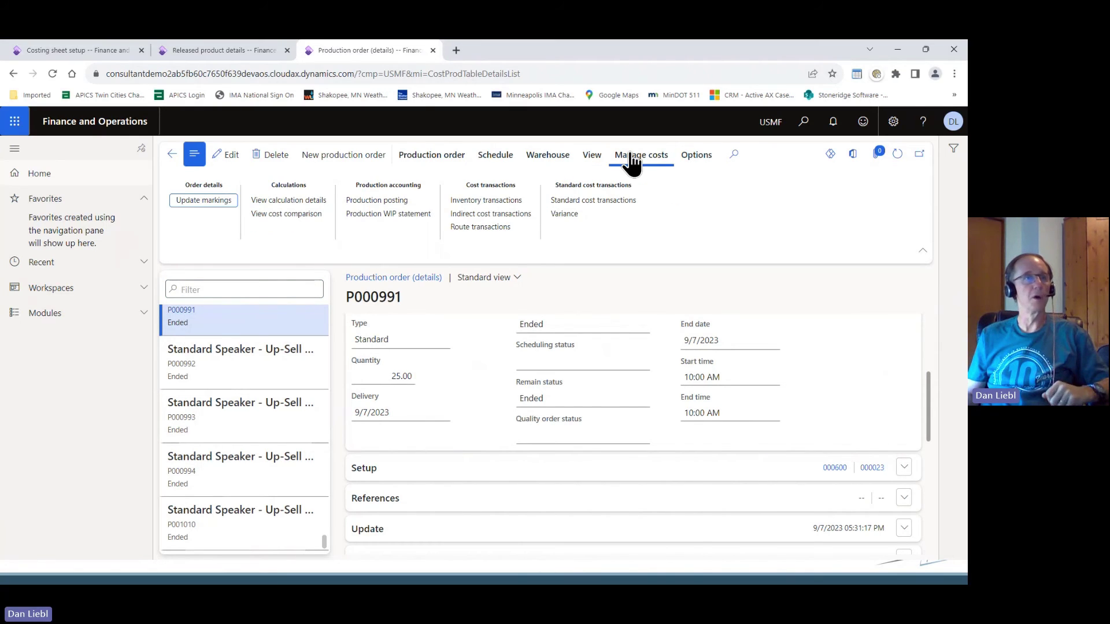
pyautogui.click(366, 200)
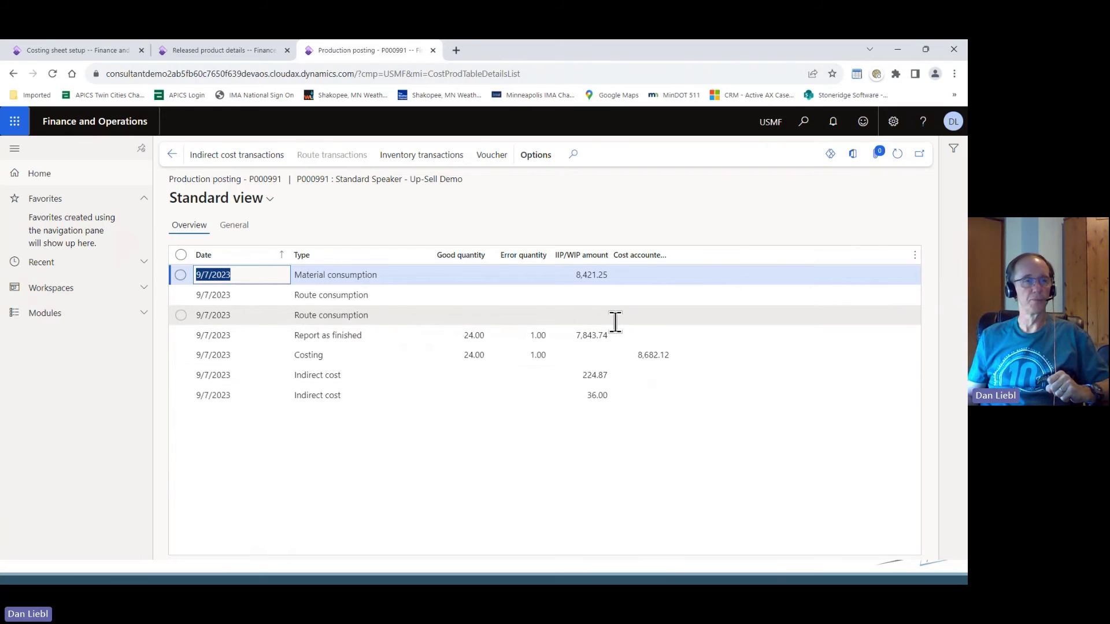
pyautogui.click(627, 360)
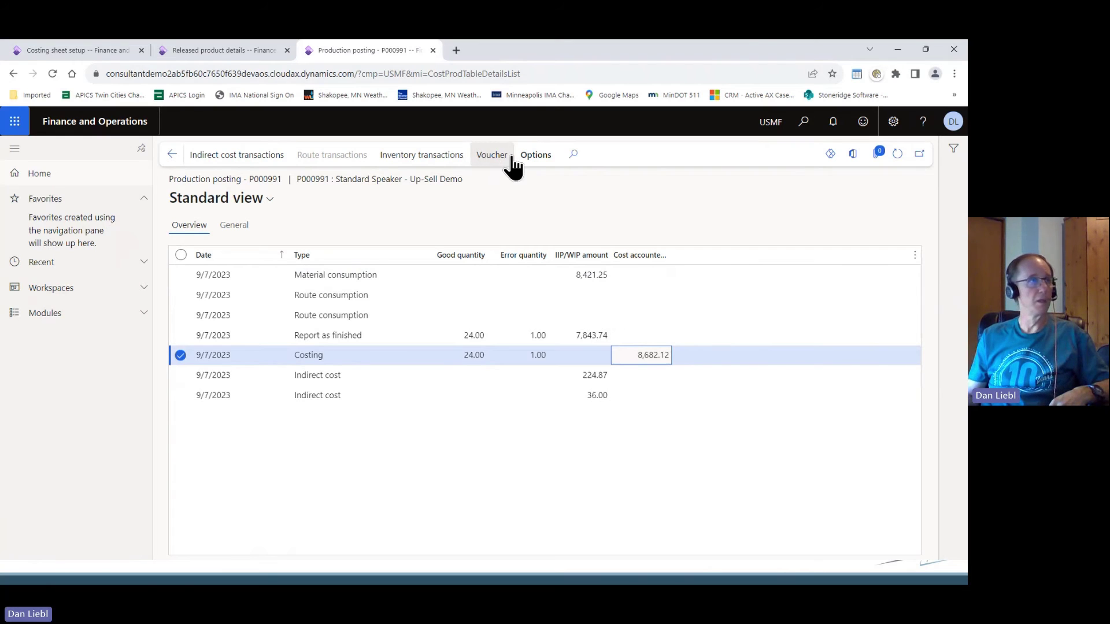
pyautogui.click(169, 153)
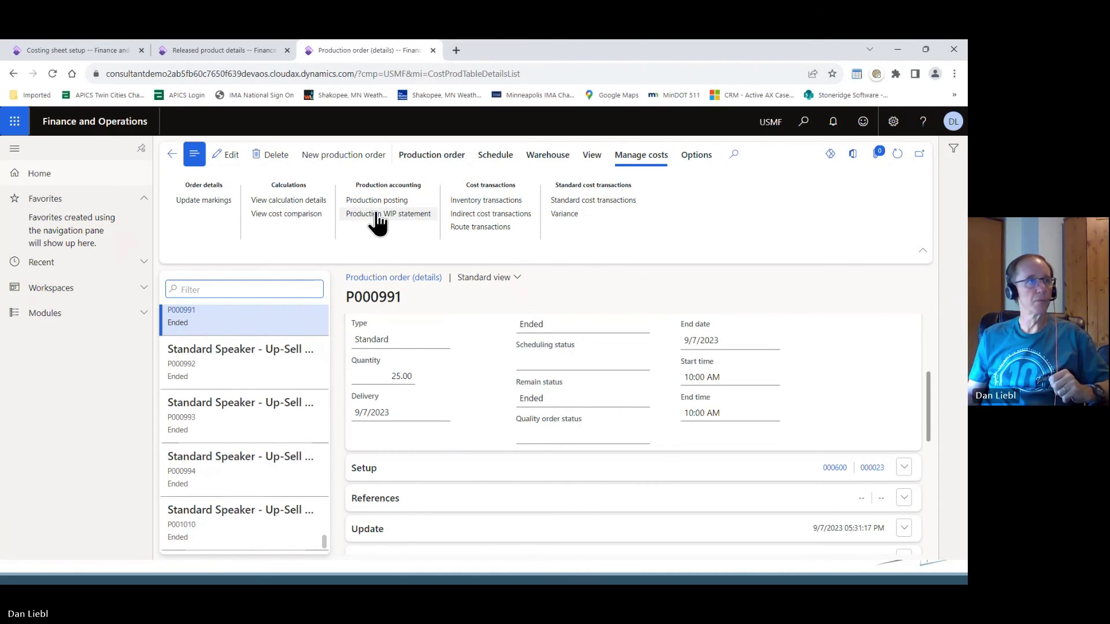
# Step: Open the order's calculation details, compare estimated and realized consumption and cost in the costing overview, and return to the order
pyautogui.click(309, 201)
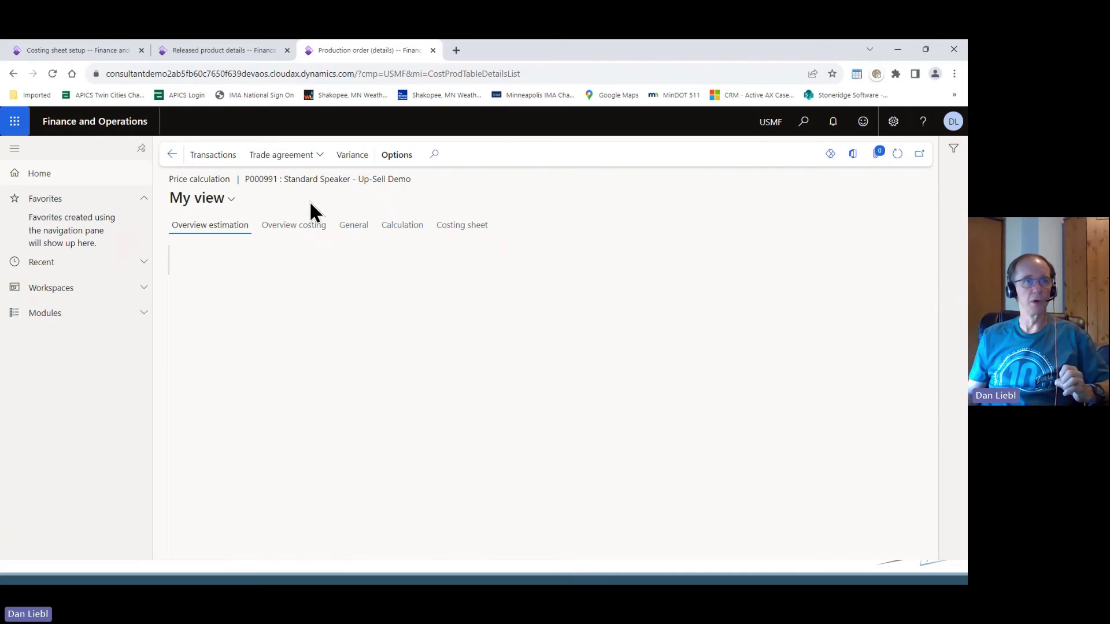
pyautogui.click(306, 230)
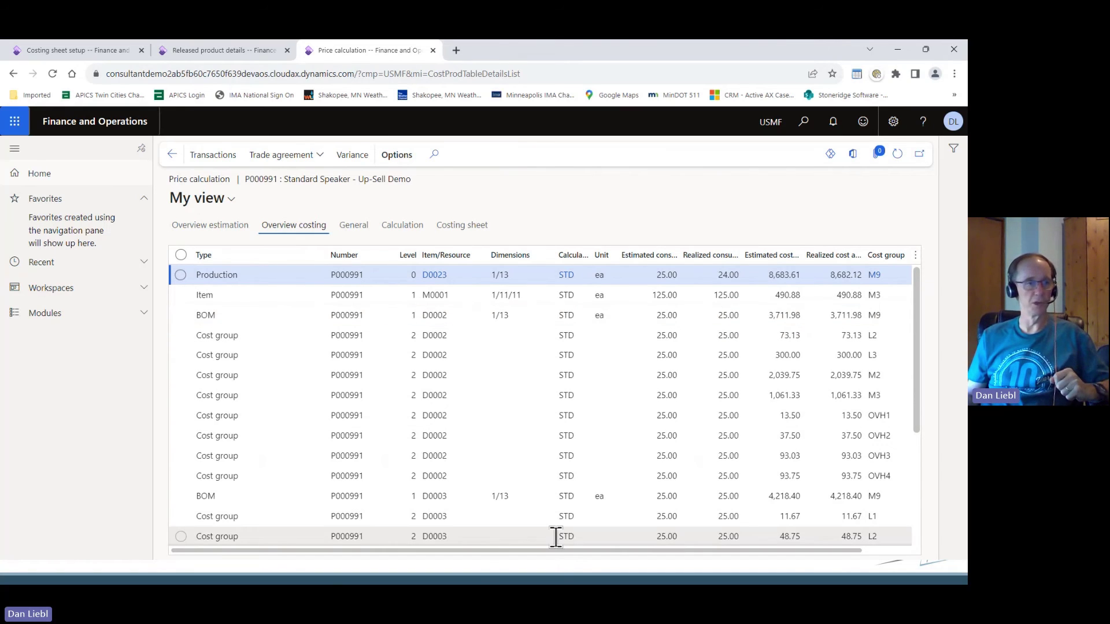
pyautogui.moveTo(481, 549)
pyautogui.mouseDown()
pyautogui.moveTo(556, 553)
pyautogui.moveTo(497, 563)
pyautogui.mouseUp()
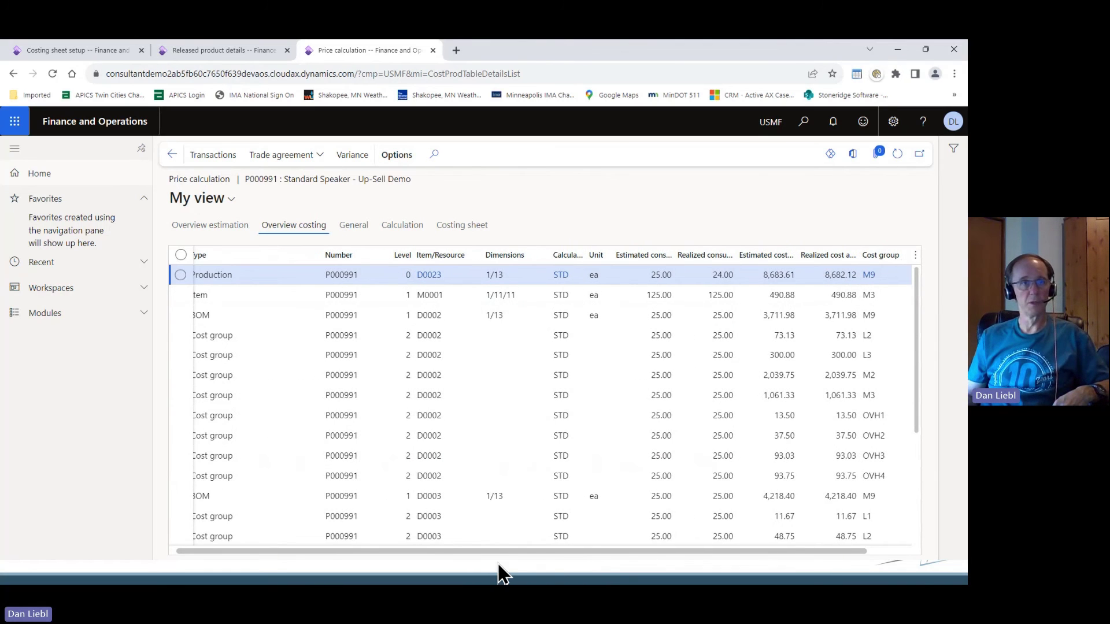
pyautogui.click(669, 227)
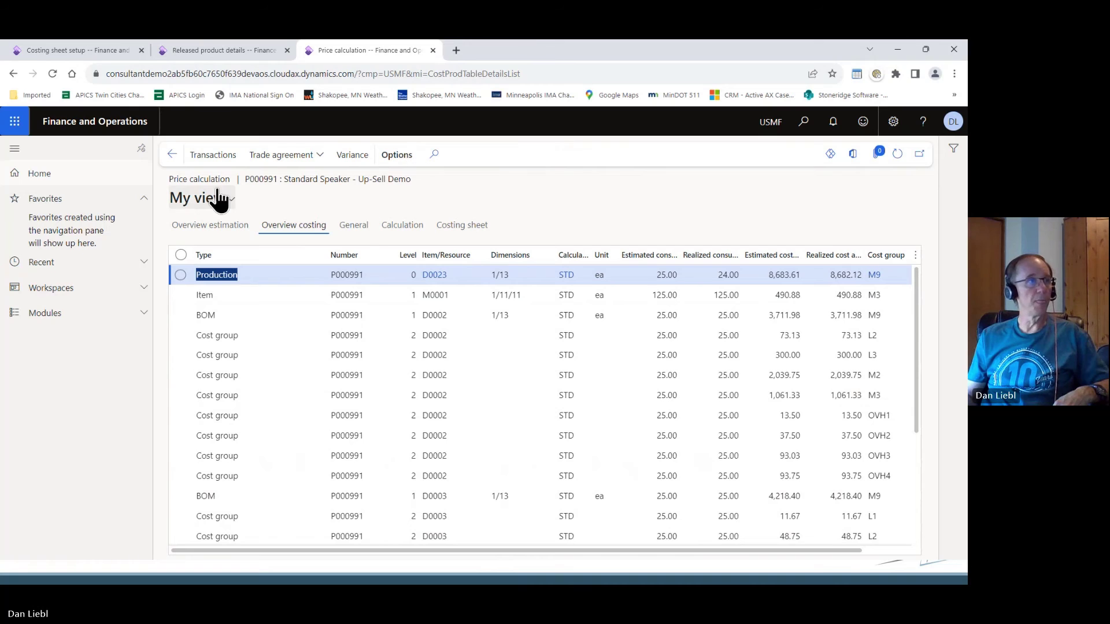
pyautogui.click(175, 156)
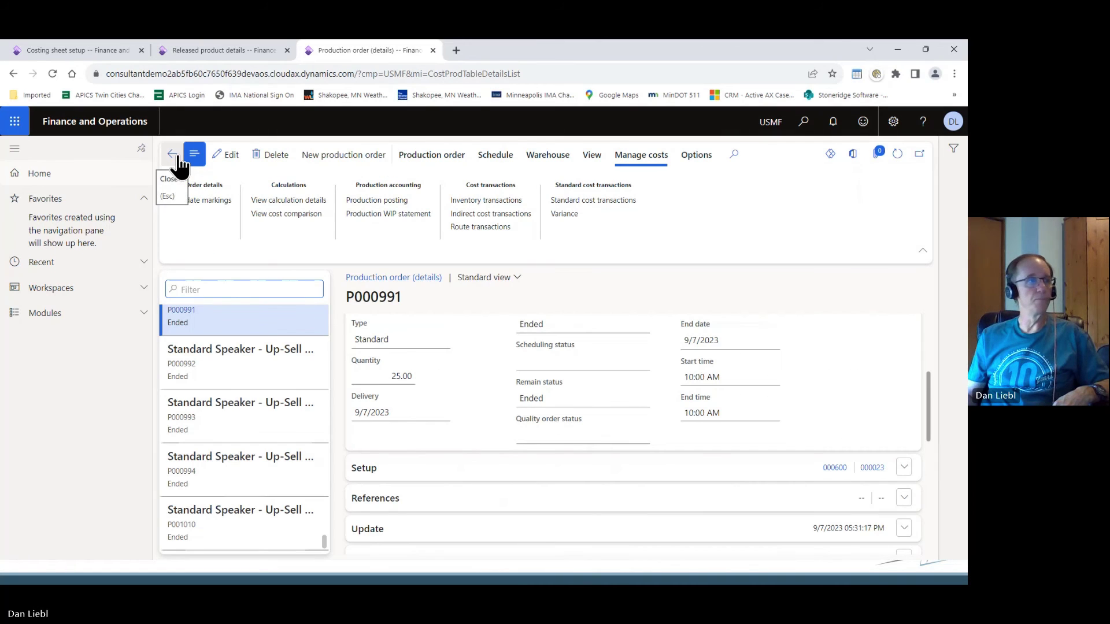
# Step: Open the order's production variance, examine the quantity variances for cost groups M9 and OVH3, and return to the order
pyautogui.click(562, 215)
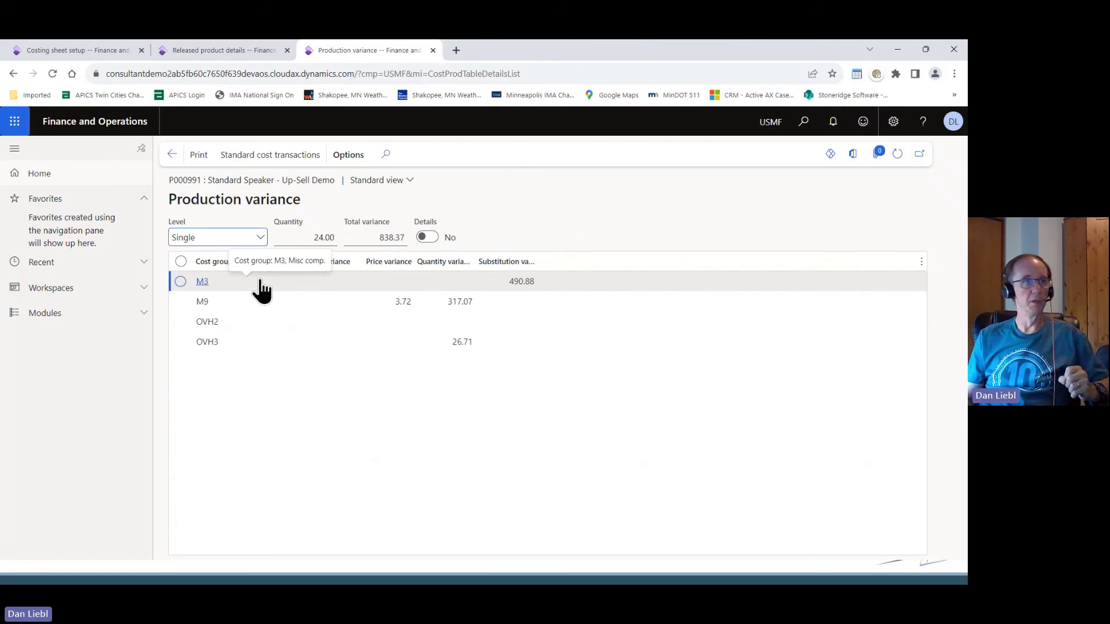
pyautogui.click(472, 304)
pyautogui.click(470, 341)
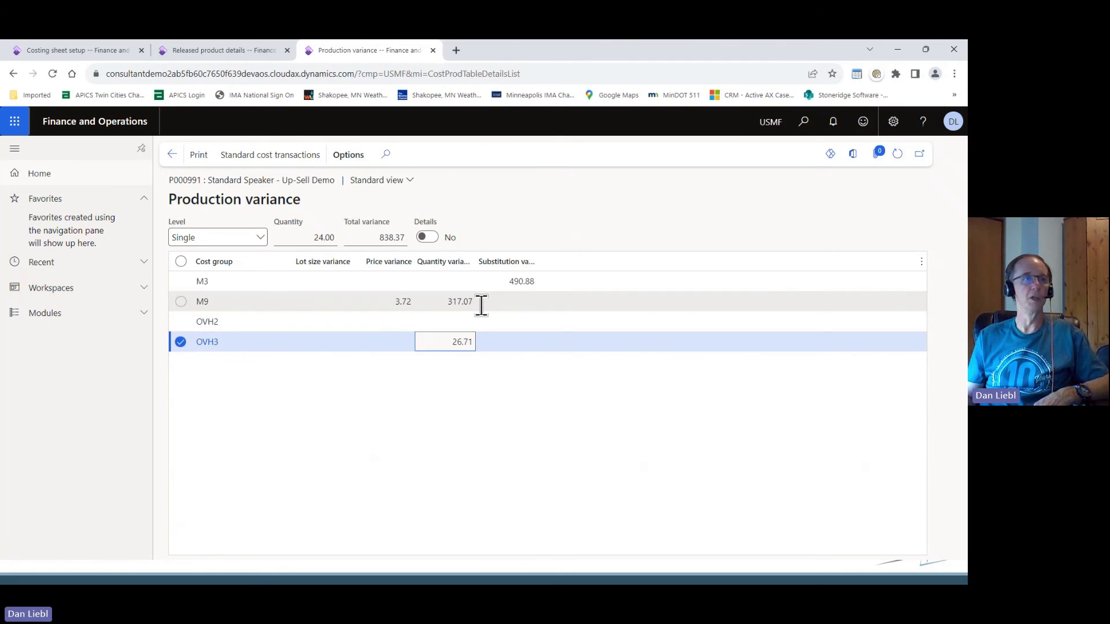
pyautogui.click(172, 156)
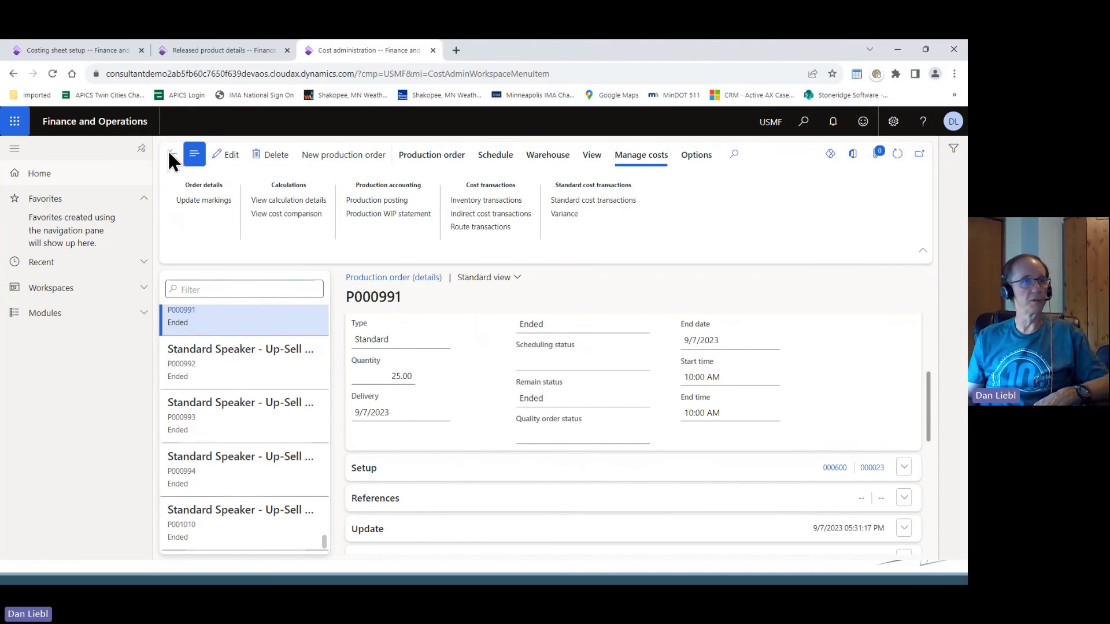
# Step: Return to the Cost administration workspace and expand the list of available workspaces
pyautogui.click(169, 155)
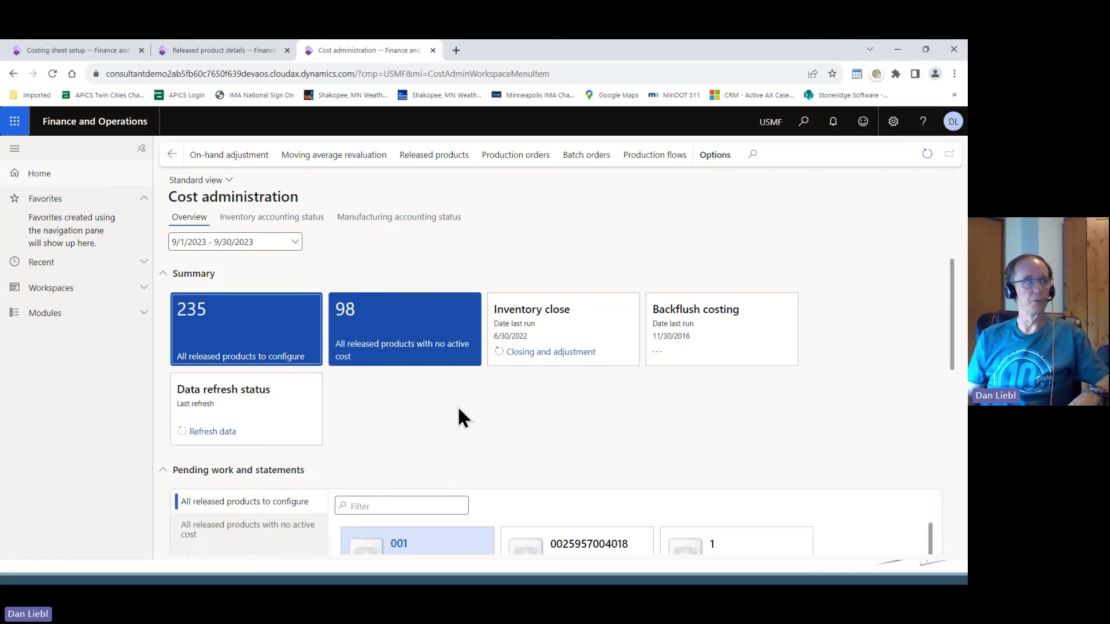
pyautogui.click(139, 292)
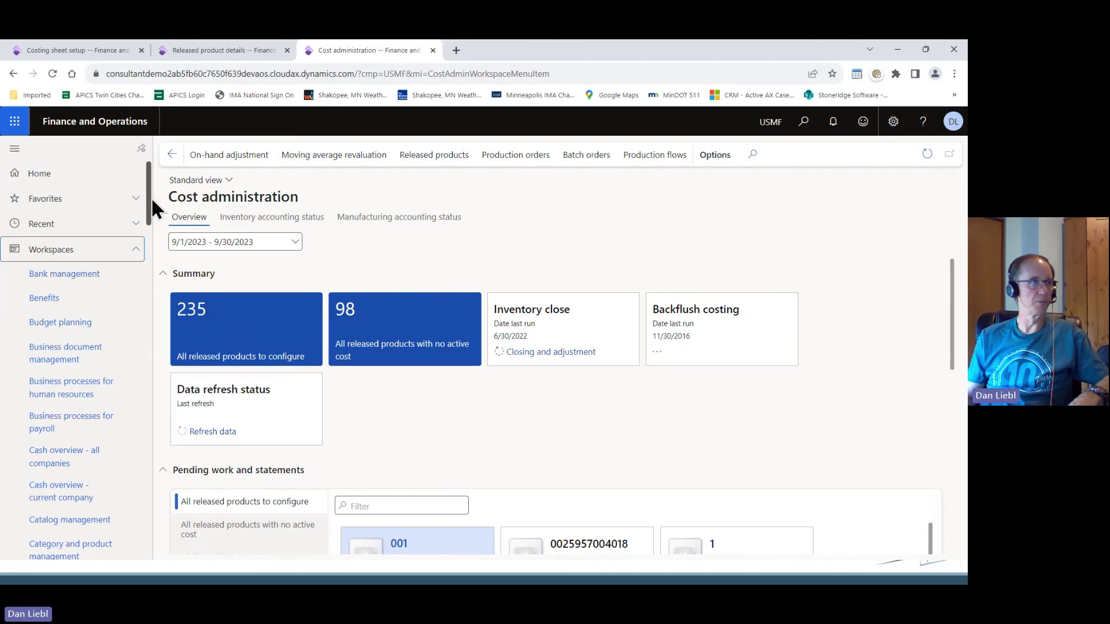
pyautogui.scroll(-2, 148, 197)
pyautogui.moveTo(149, 203); pyautogui.dragTo(177, 188)
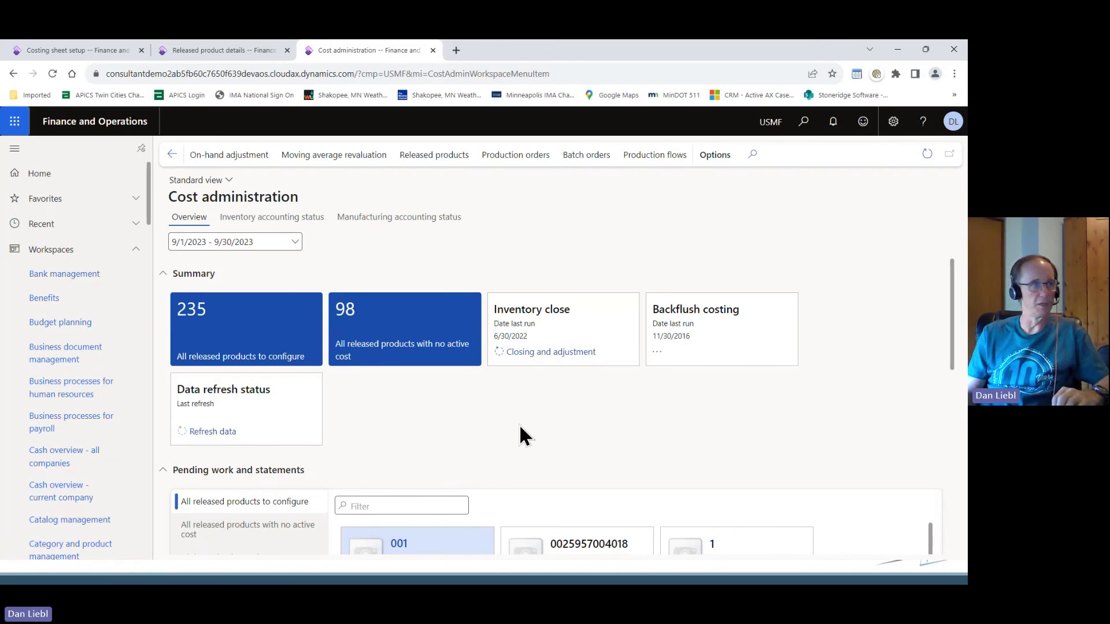
# Step: Look through the list of all released products with no active cost and return to the Cost administration workspace
pyautogui.click(270, 320)
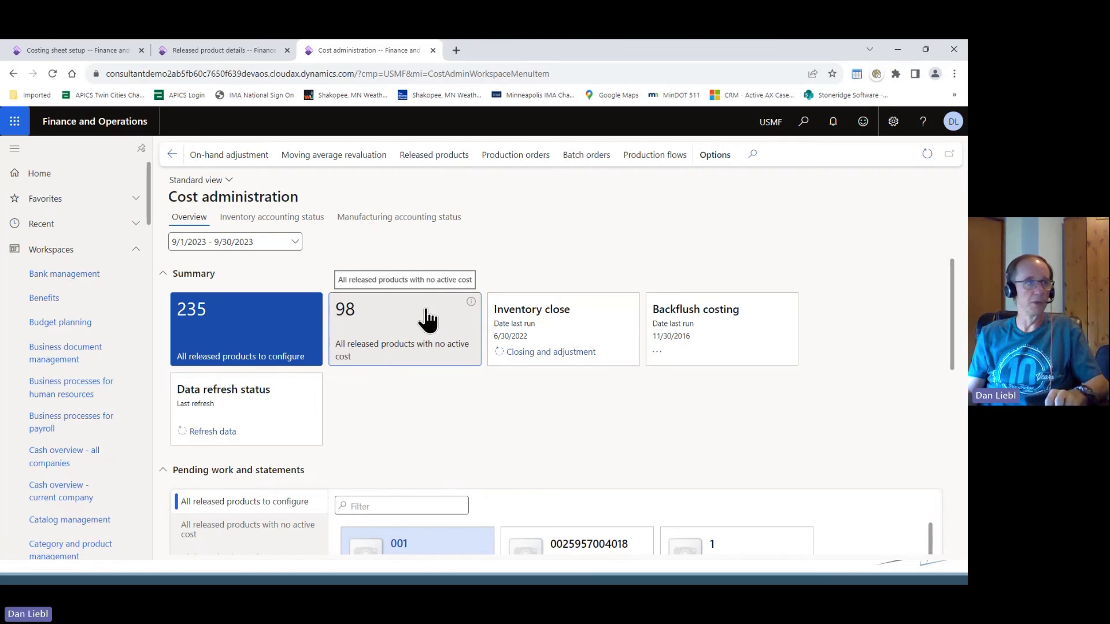
pyautogui.click(427, 317)
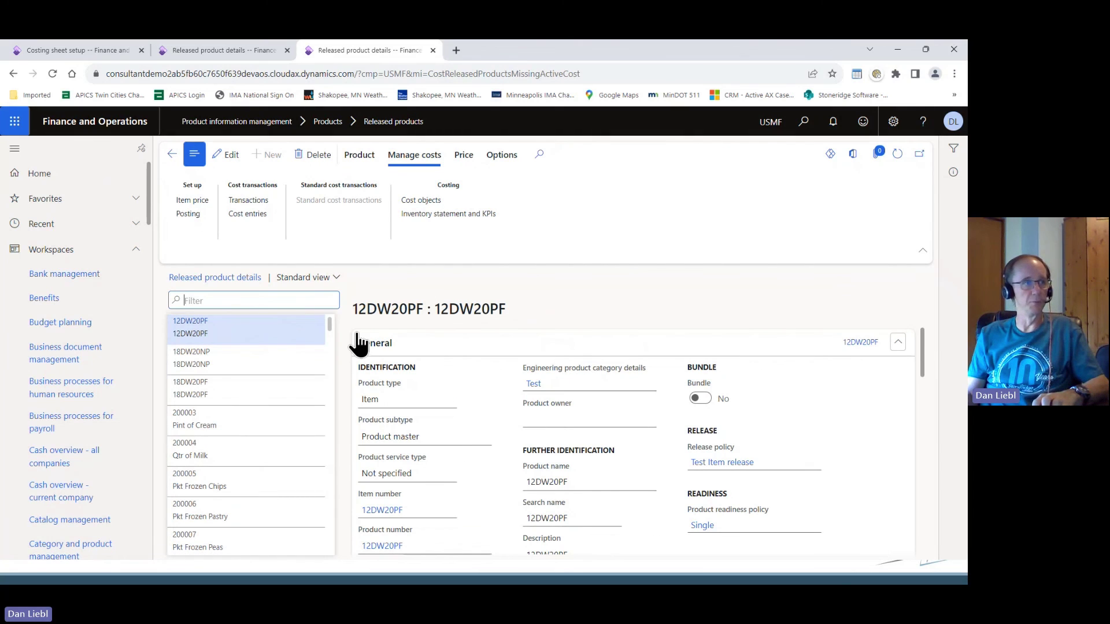
pyautogui.scroll(-3, 303, 426)
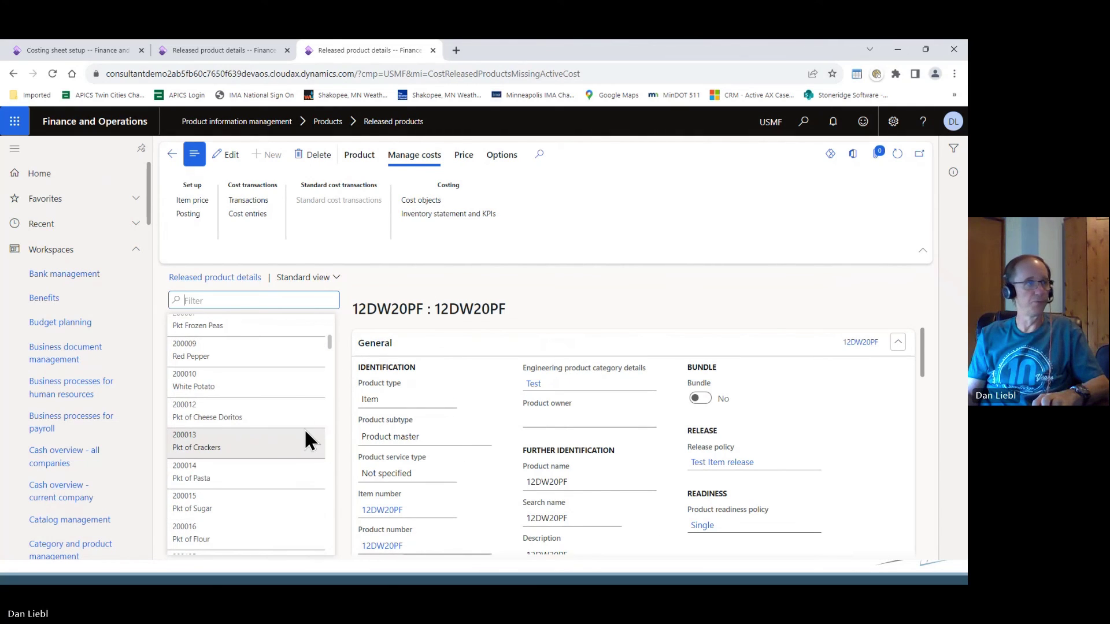
pyautogui.scroll(3, 308, 418)
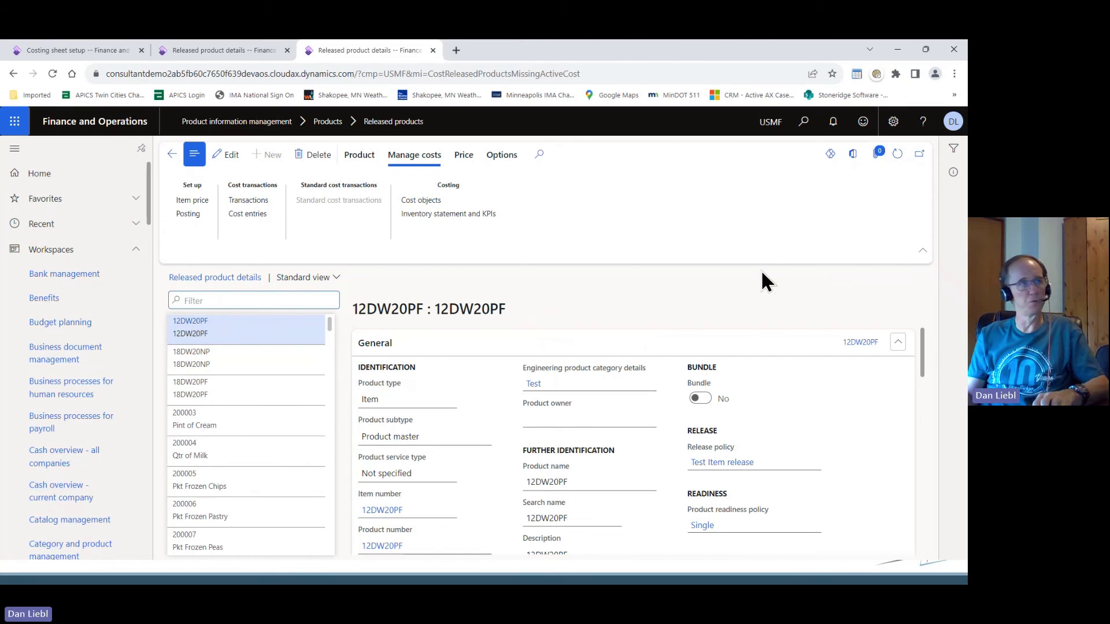
pyautogui.click(172, 153)
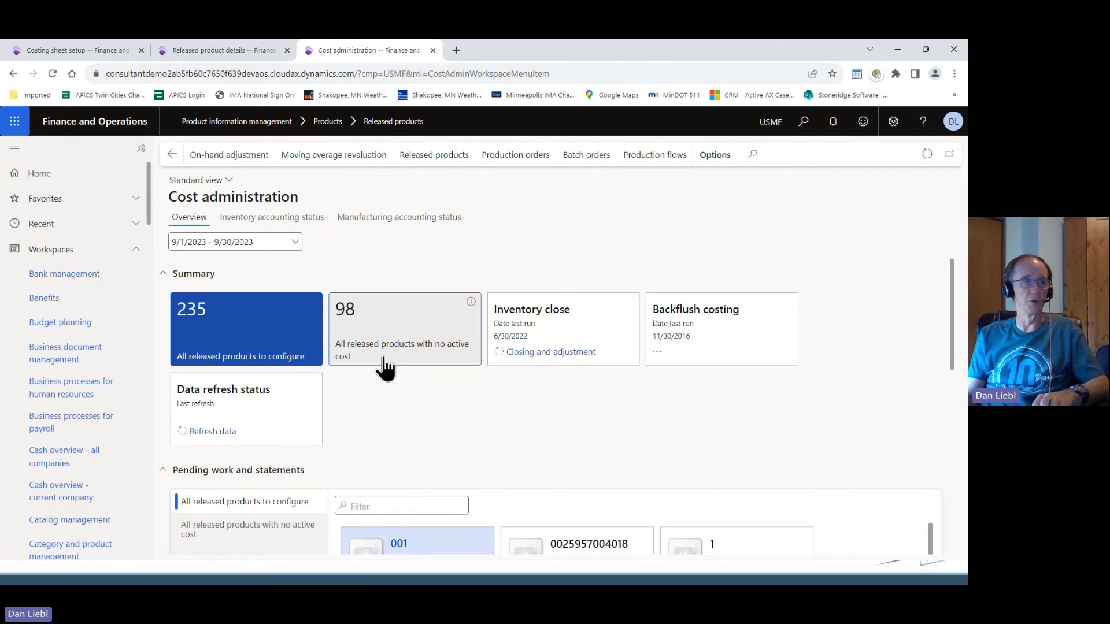
pyautogui.click(416, 342)
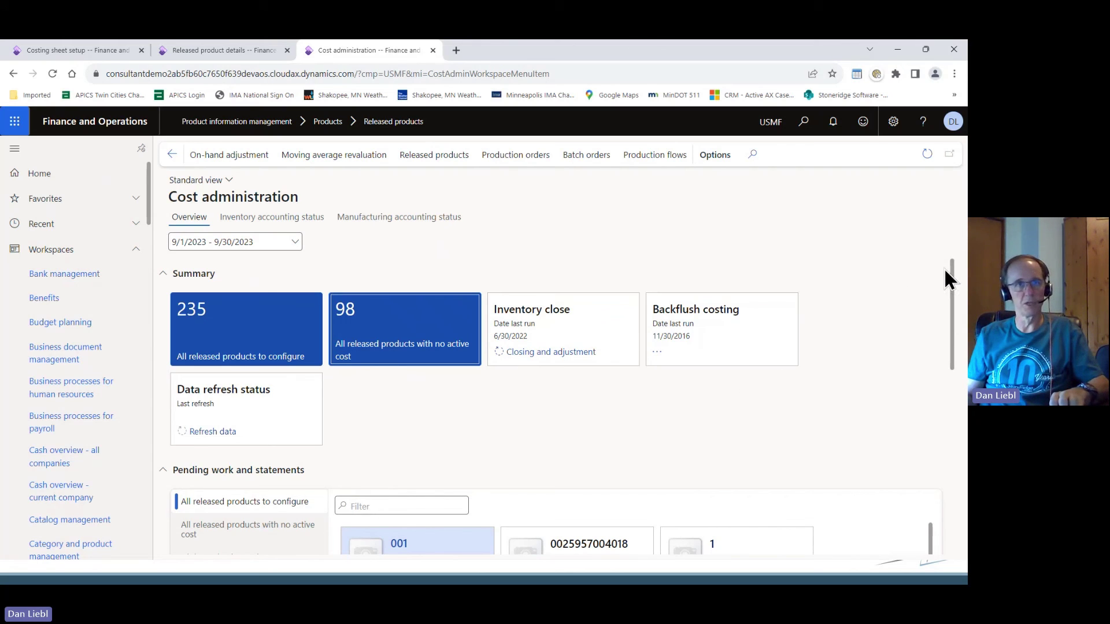
# Step: Examine the pending work lists for inventory statements and reconciliation, released products with no active cost, and released products to configure
pyautogui.moveTo(953, 281); pyautogui.dragTo(959, 352)
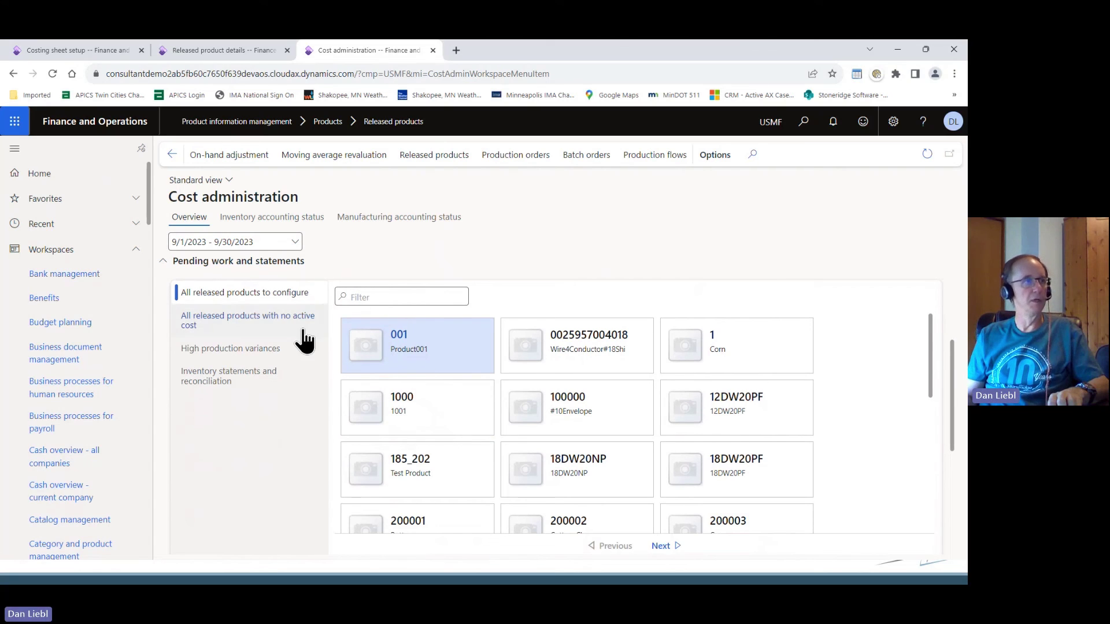
pyautogui.scroll(1, 310, 385)
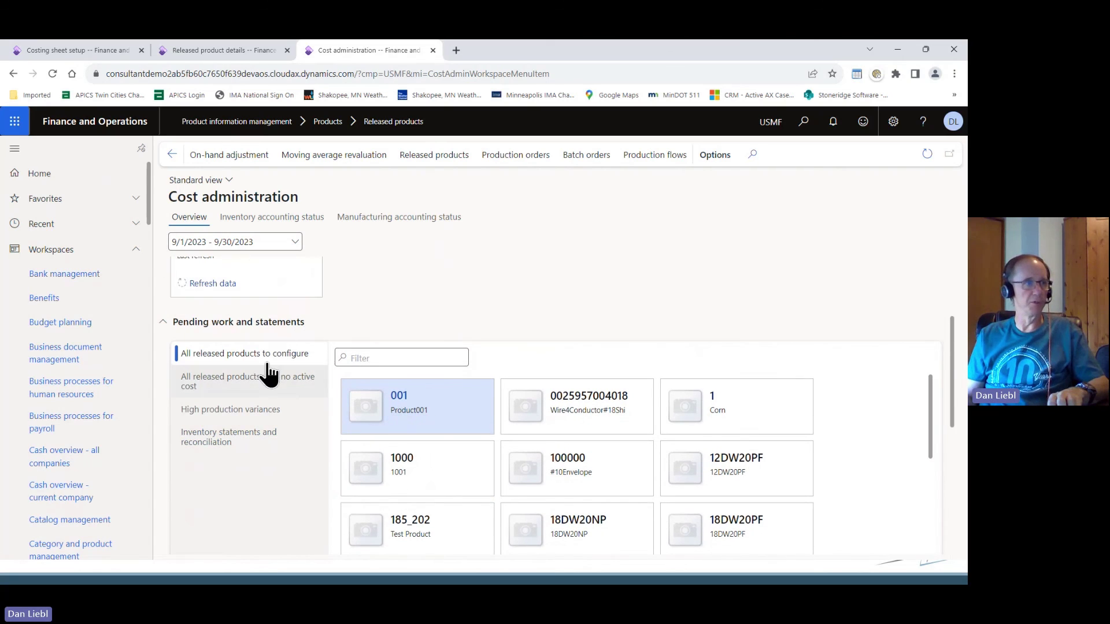
pyautogui.click(223, 445)
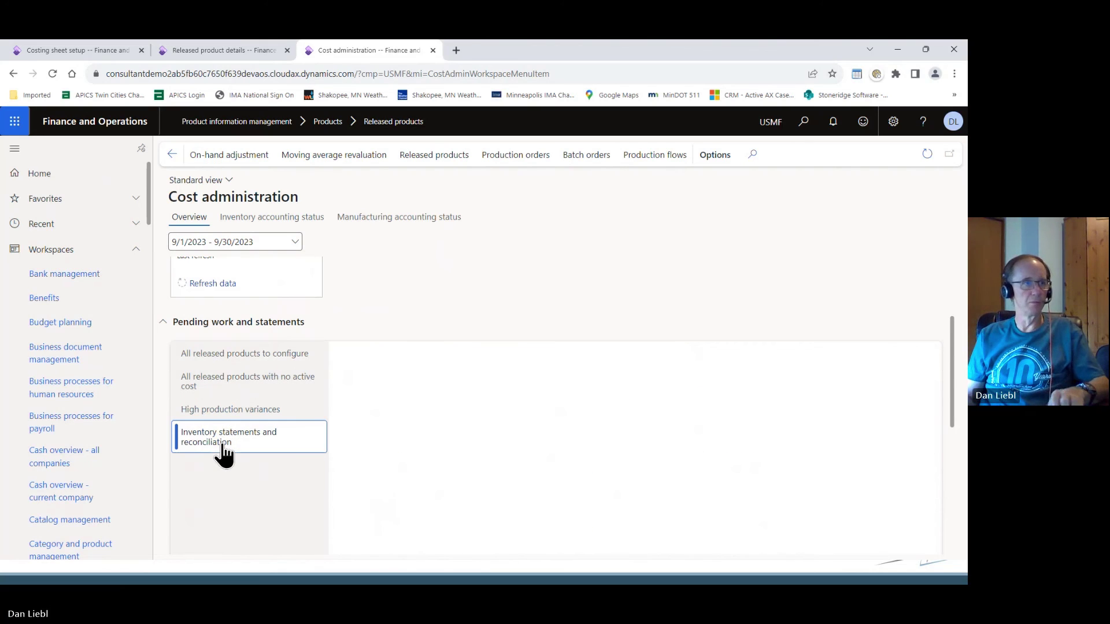
pyautogui.click(247, 382)
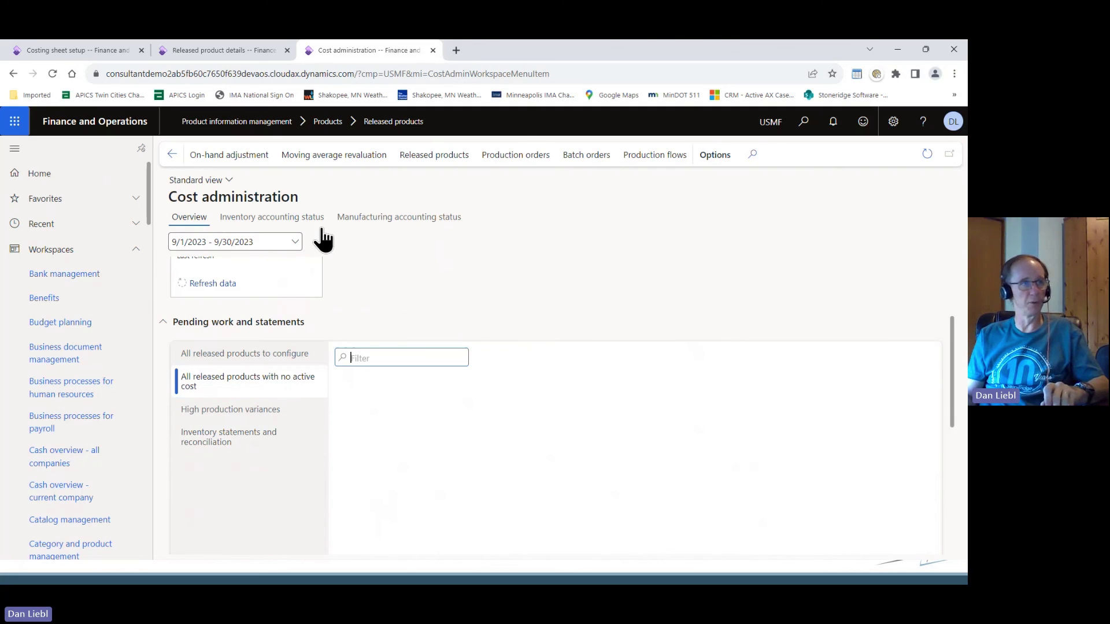
pyautogui.click(220, 355)
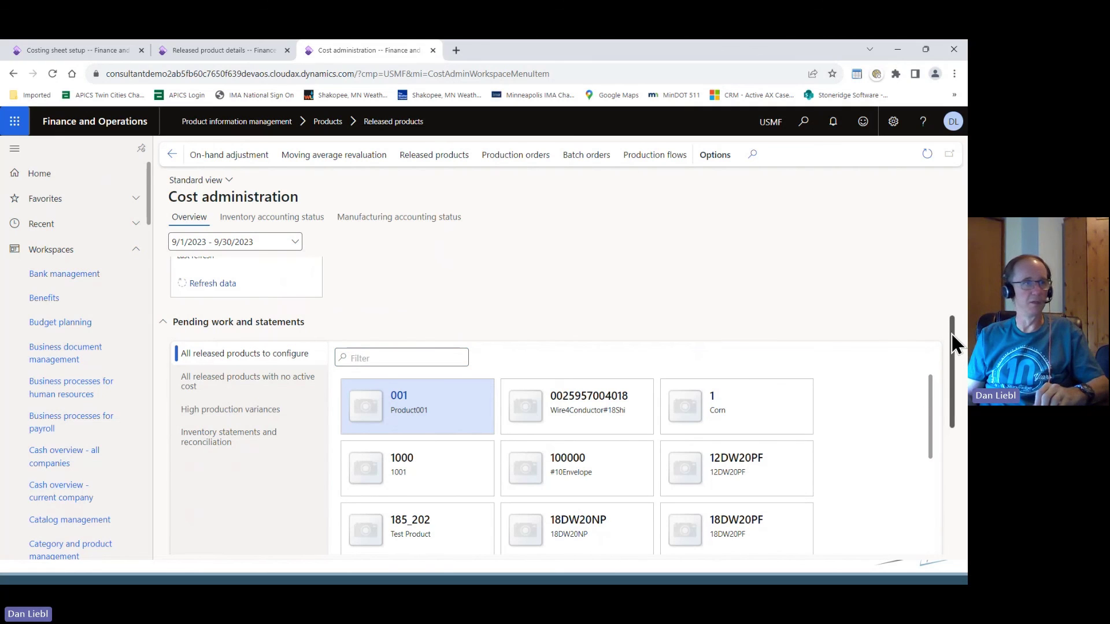
pyautogui.moveTo(952, 331); pyautogui.dragTo(956, 374)
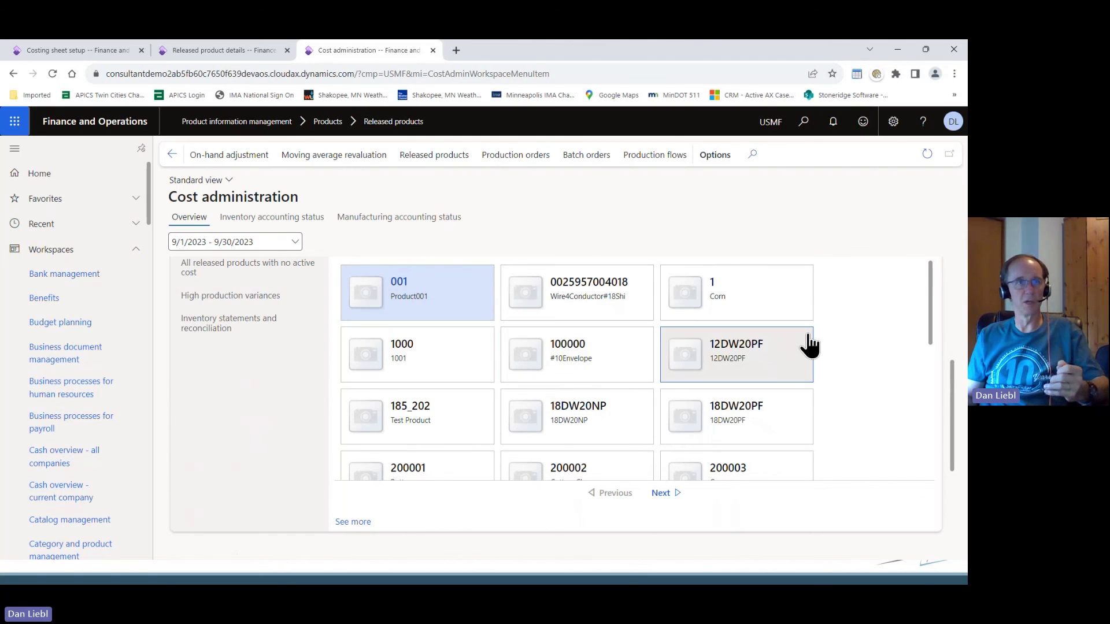
pyautogui.moveTo(747, 363)
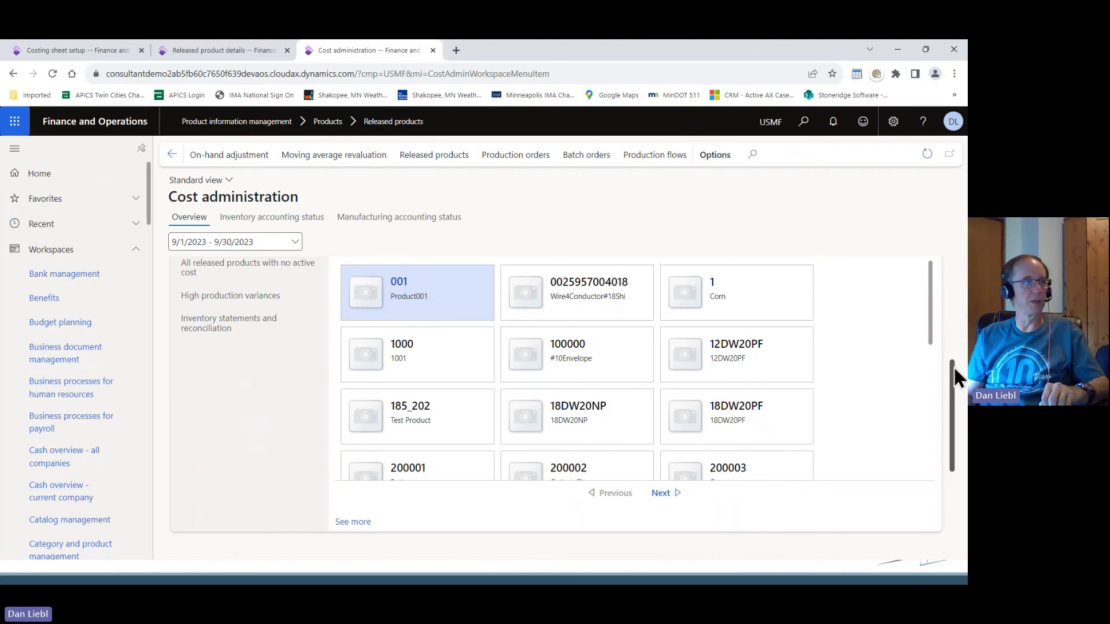
# Step: Expand the Job order costing section, examine the production variance and cost group type charts, and collapse the section
pyautogui.moveTo(954, 367); pyautogui.dragTo(963, 450)
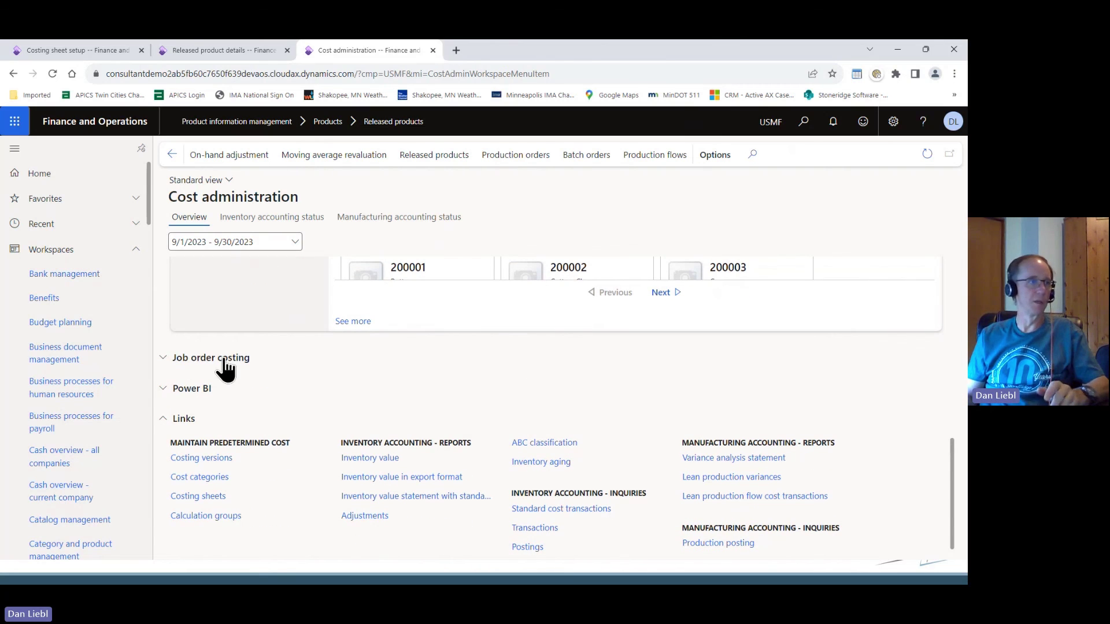
pyautogui.click(169, 359)
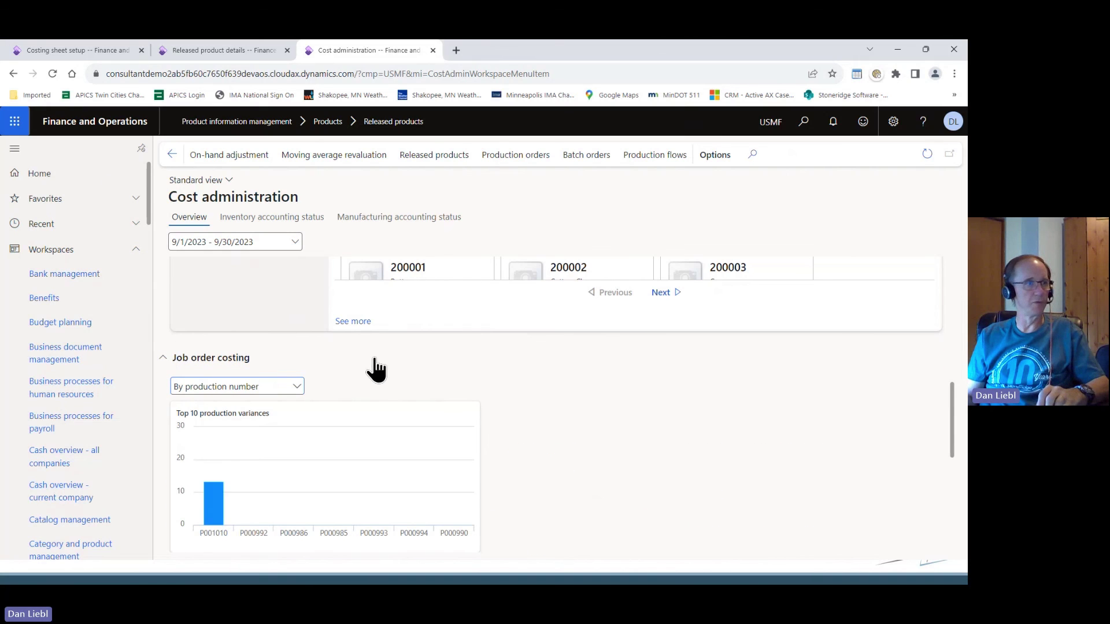
pyautogui.scroll(-3, 502, 417)
pyautogui.scroll(-2, 503, 413)
pyautogui.scroll(8, 501, 408)
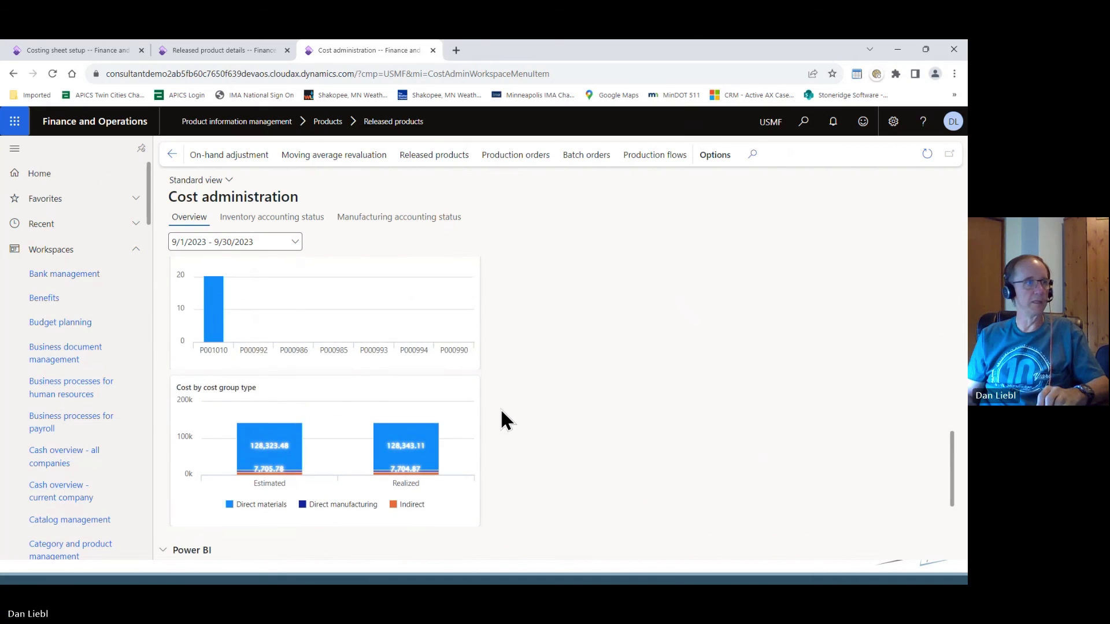
pyautogui.scroll(-2, 501, 412)
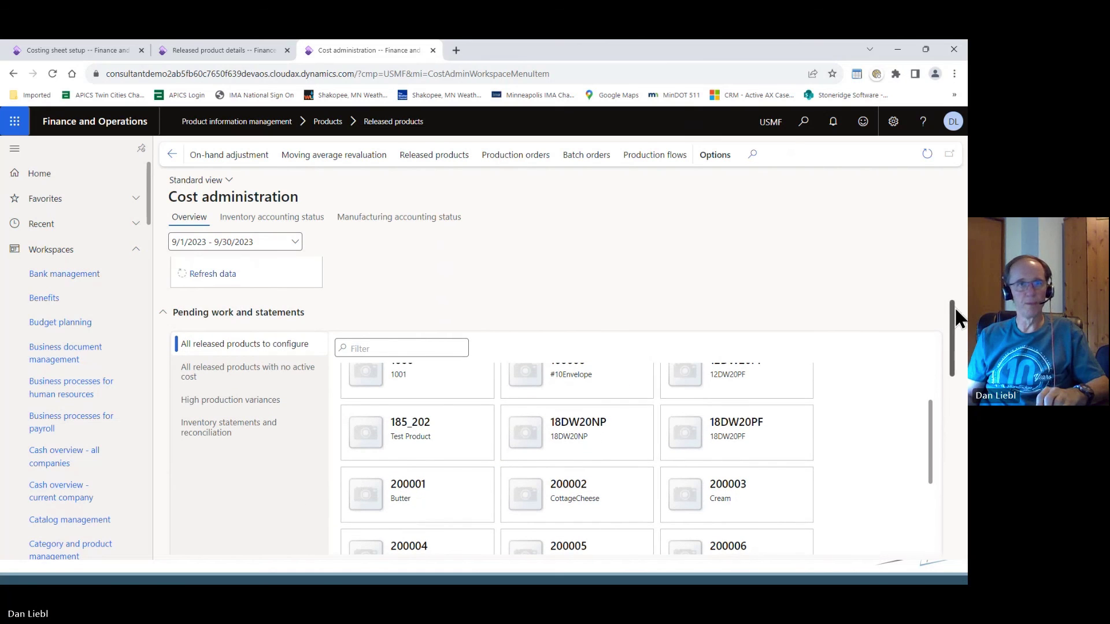
pyautogui.moveTo(962, 307); pyautogui.dragTo(959, 397)
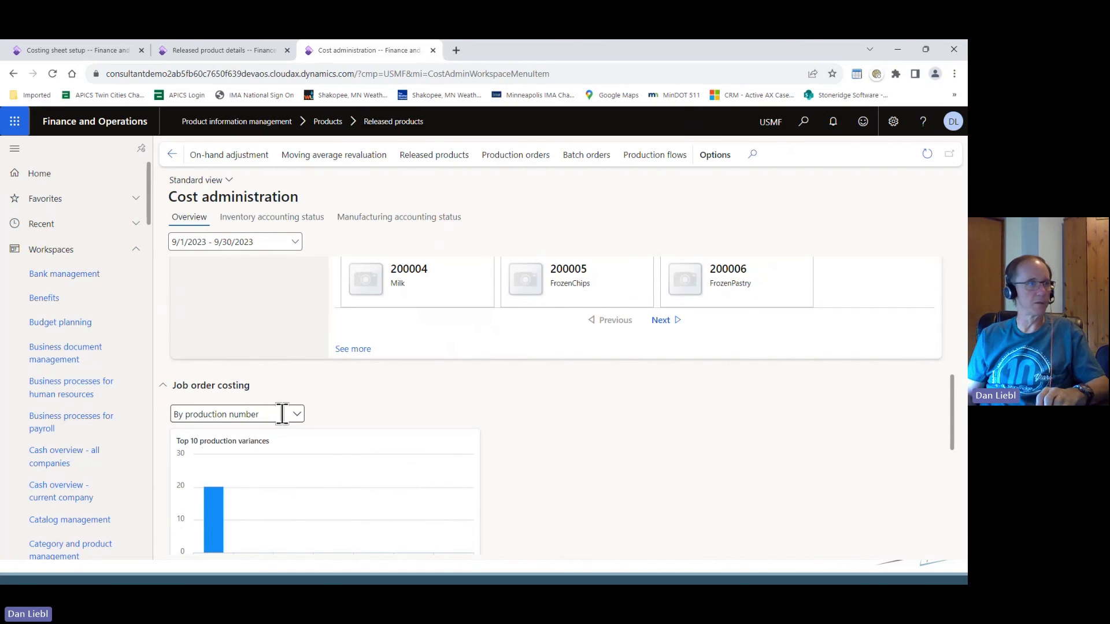
pyautogui.click(163, 386)
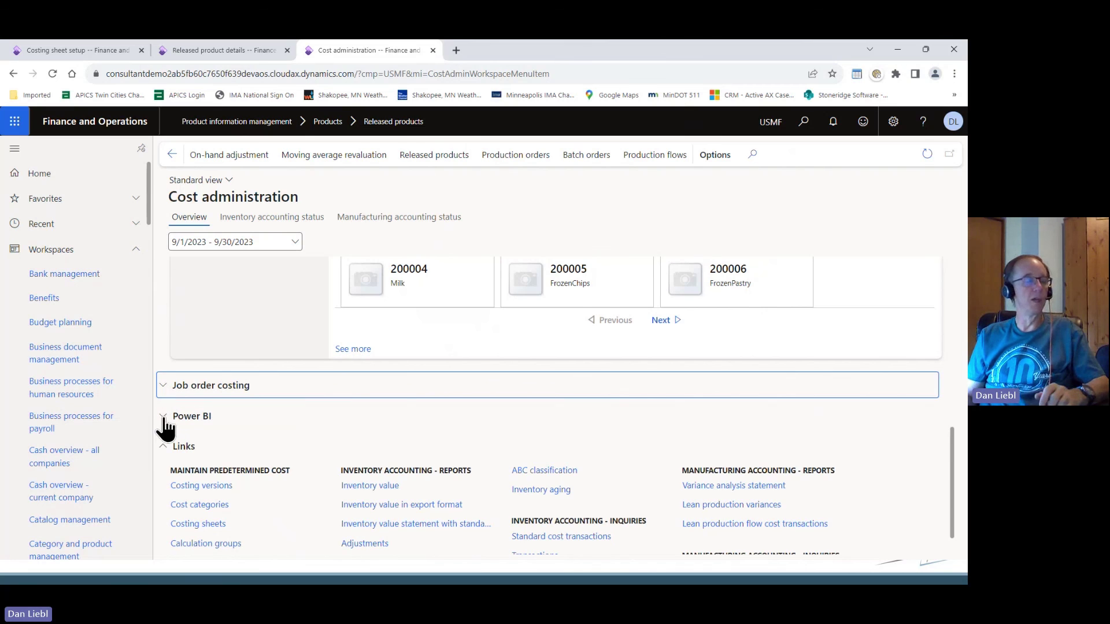
# Step: Look at the Power BI section, collapse it, and review the workspace's links to costing reports and inquiries
pyautogui.click(167, 418)
pyautogui.scroll(-3, 318, 428)
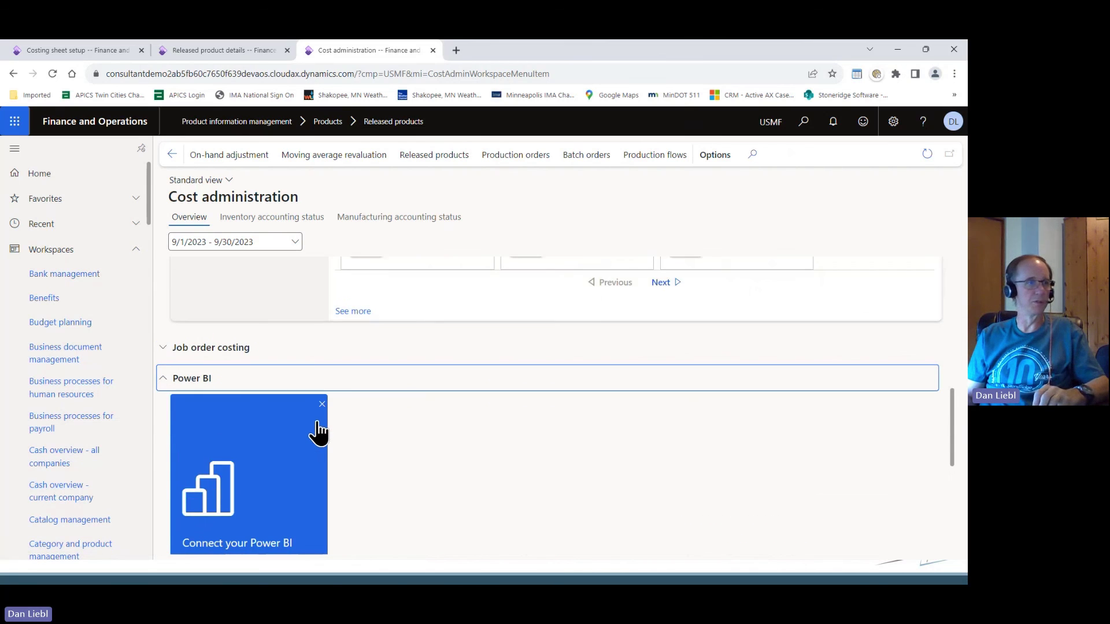
pyautogui.scroll(2, 415, 393)
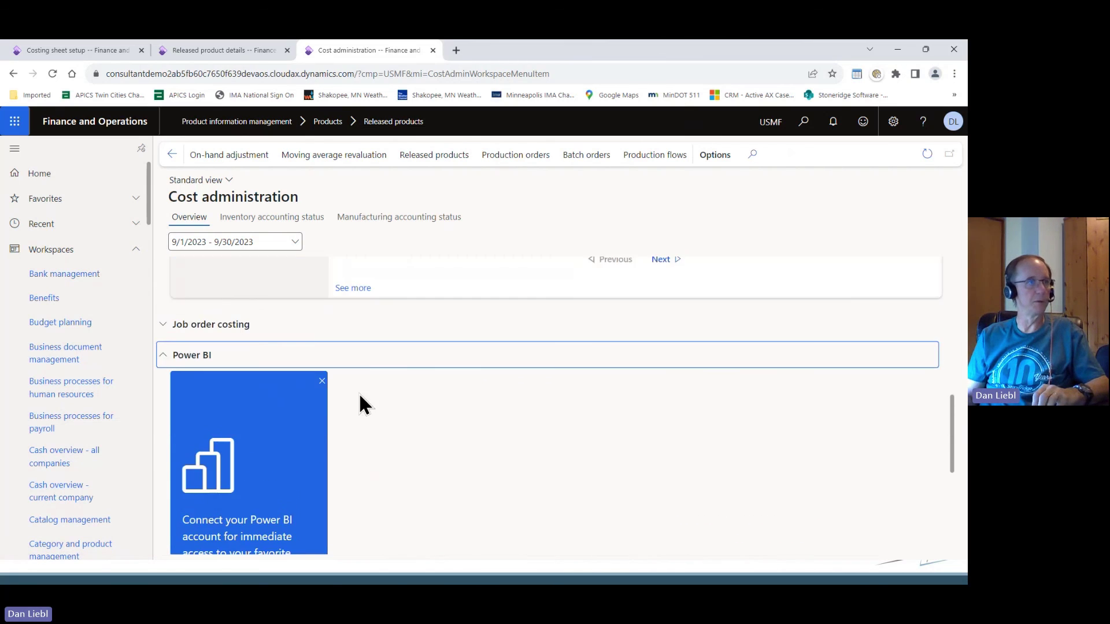
pyautogui.click(166, 360)
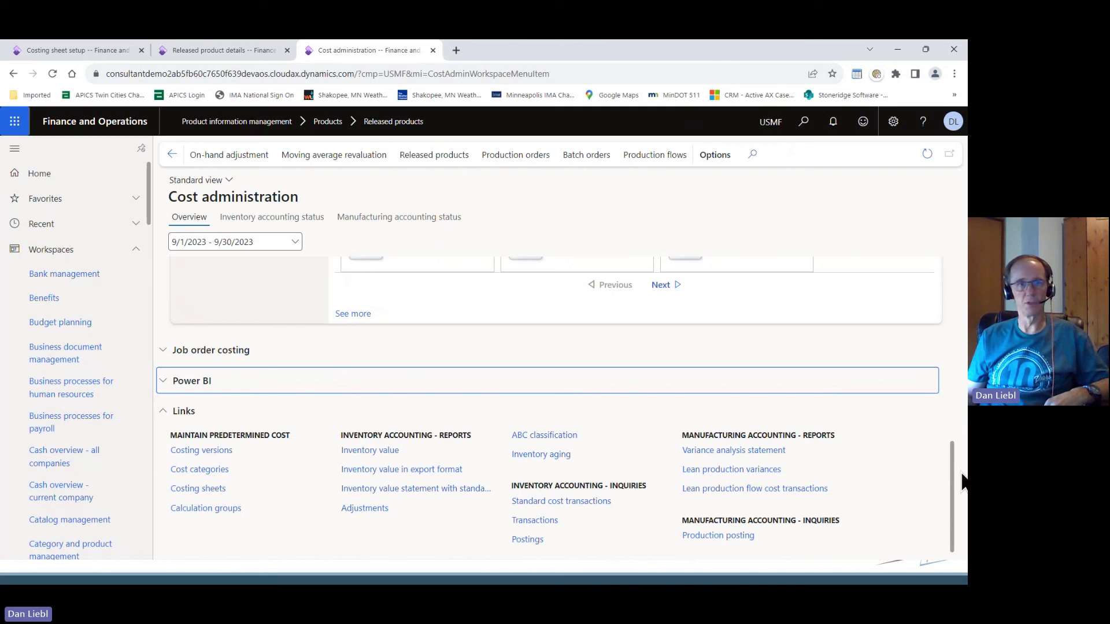
pyautogui.moveTo(951, 460); pyautogui.dragTo(952, 487)
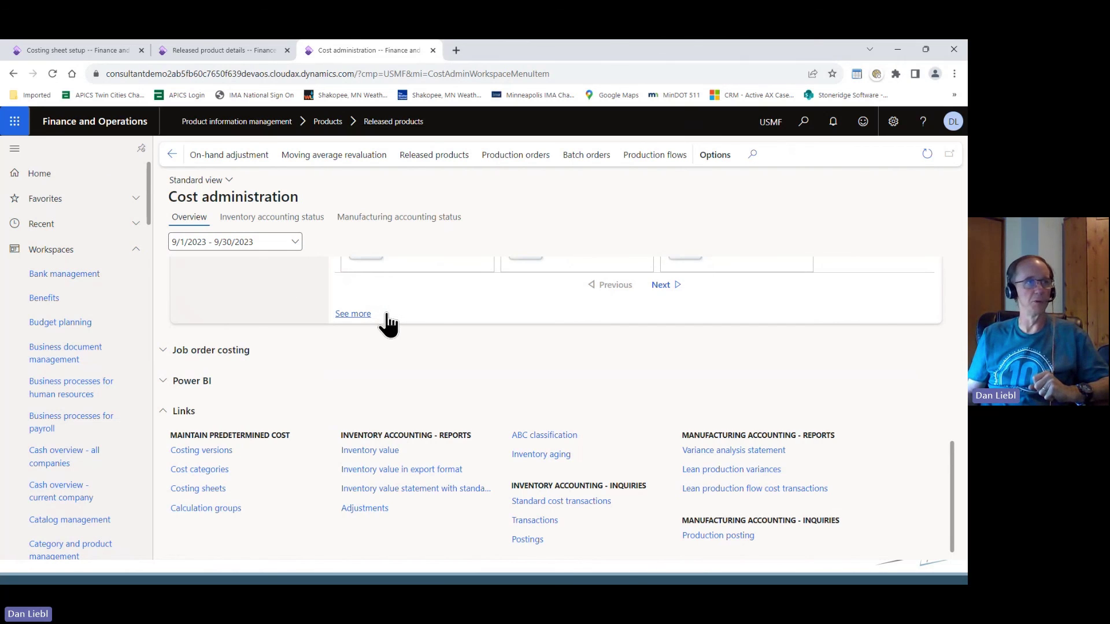
pyautogui.scroll(5, 384, 326)
pyautogui.scroll(1, 391, 318)
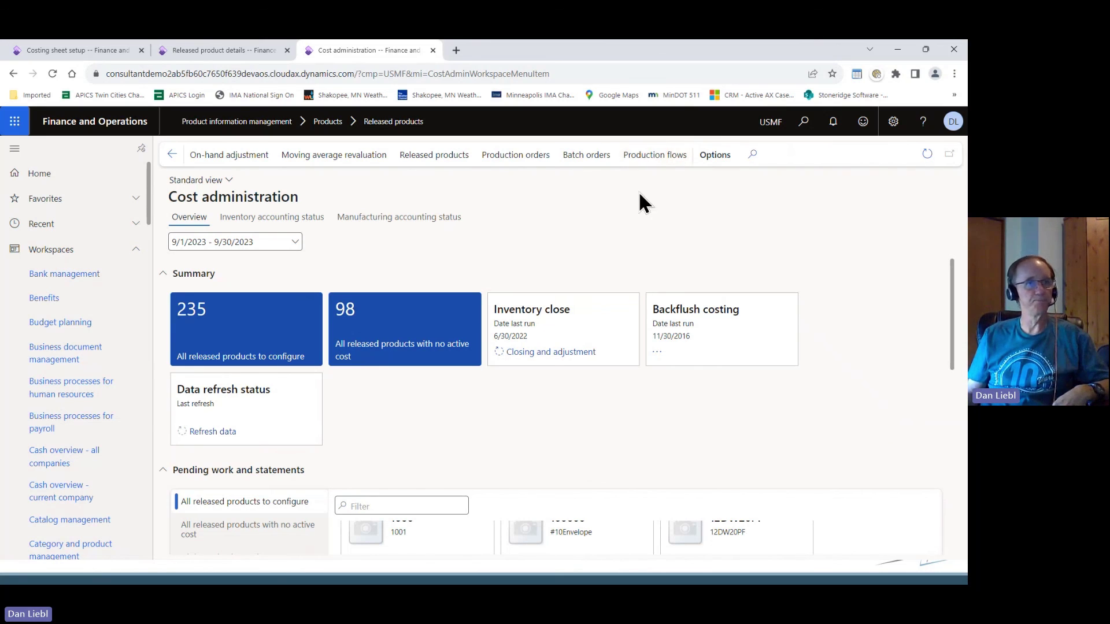
# Step: Open the on-hand adjustment, look at the inventory selection parameters, cancel the selection, and return to the Cost administration workspace
pyautogui.click(240, 155)
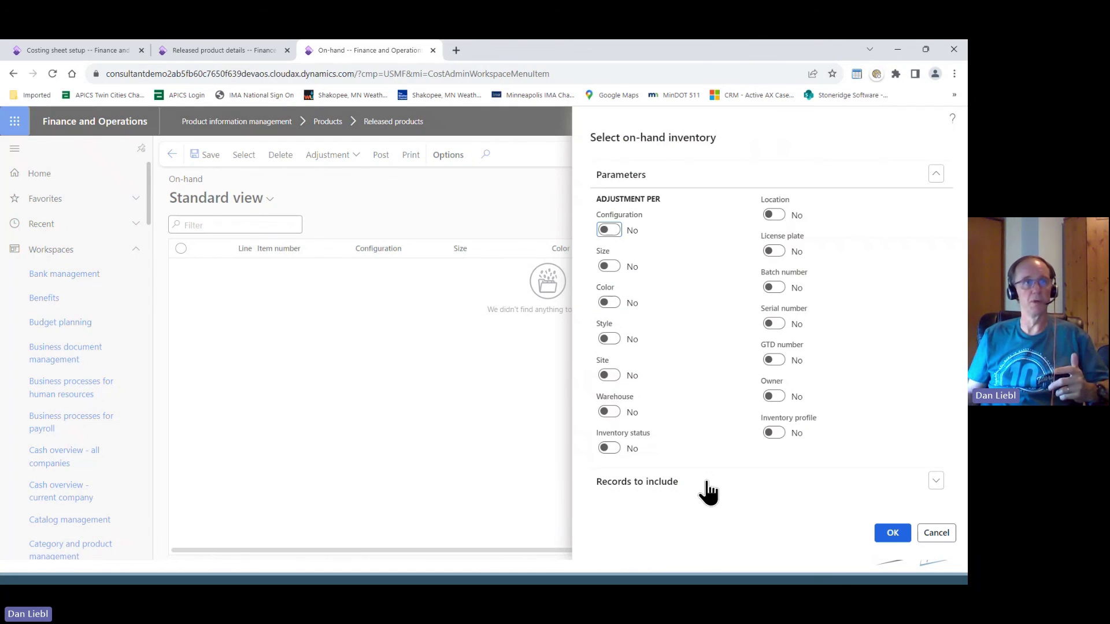
pyautogui.click(935, 533)
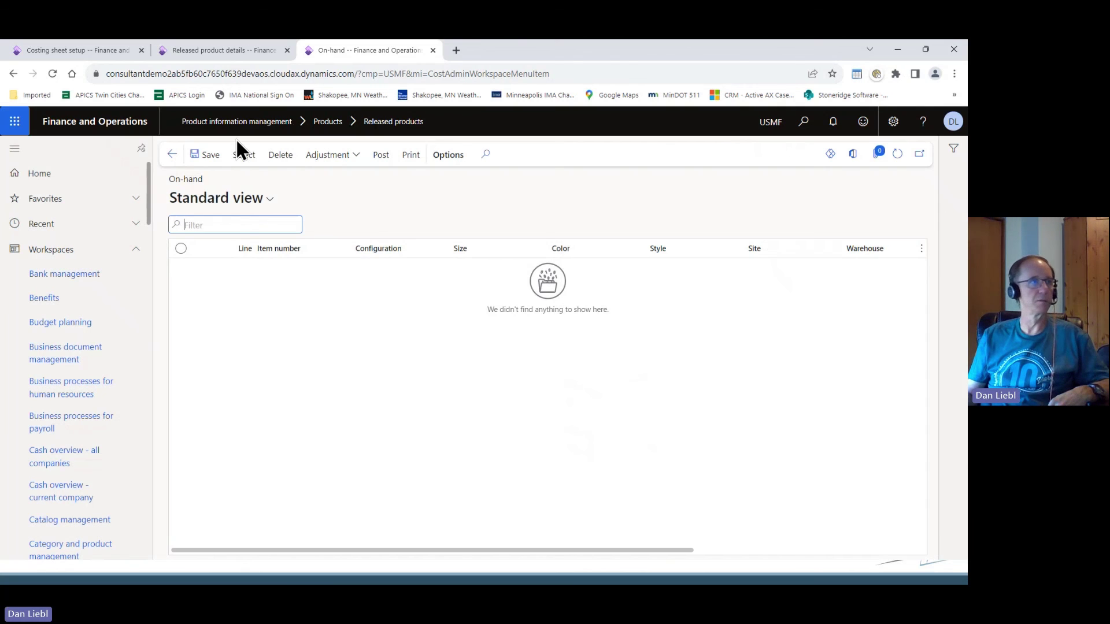
pyautogui.click(173, 154)
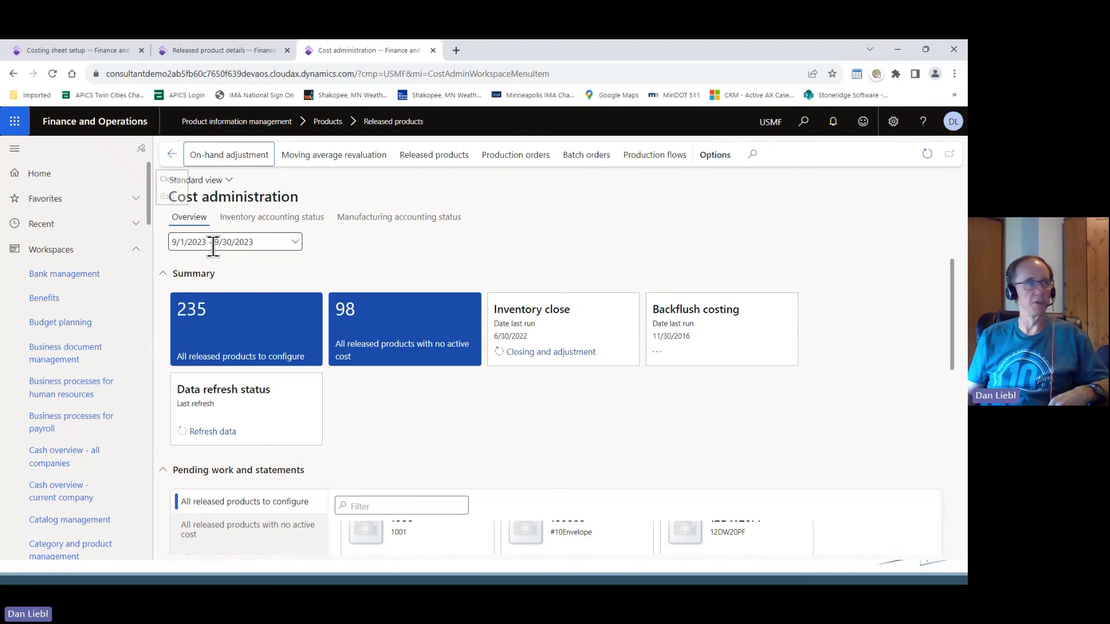
pyautogui.scroll(-2, 370, 404)
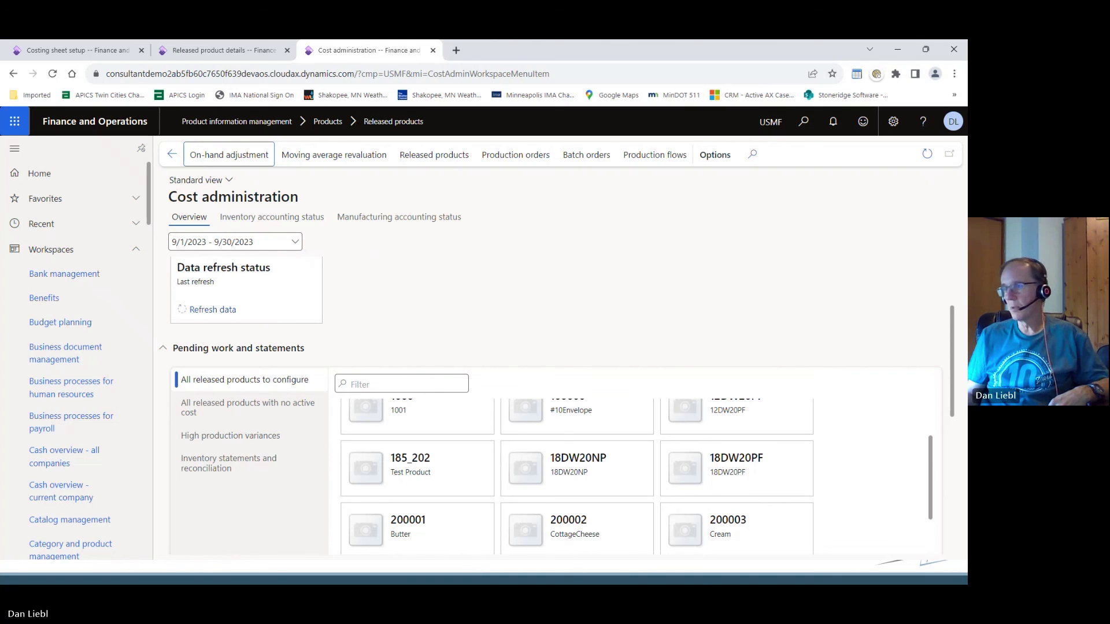
# Step: Minimize the browser window to switch back to the presentation
pyautogui.click(897, 49)
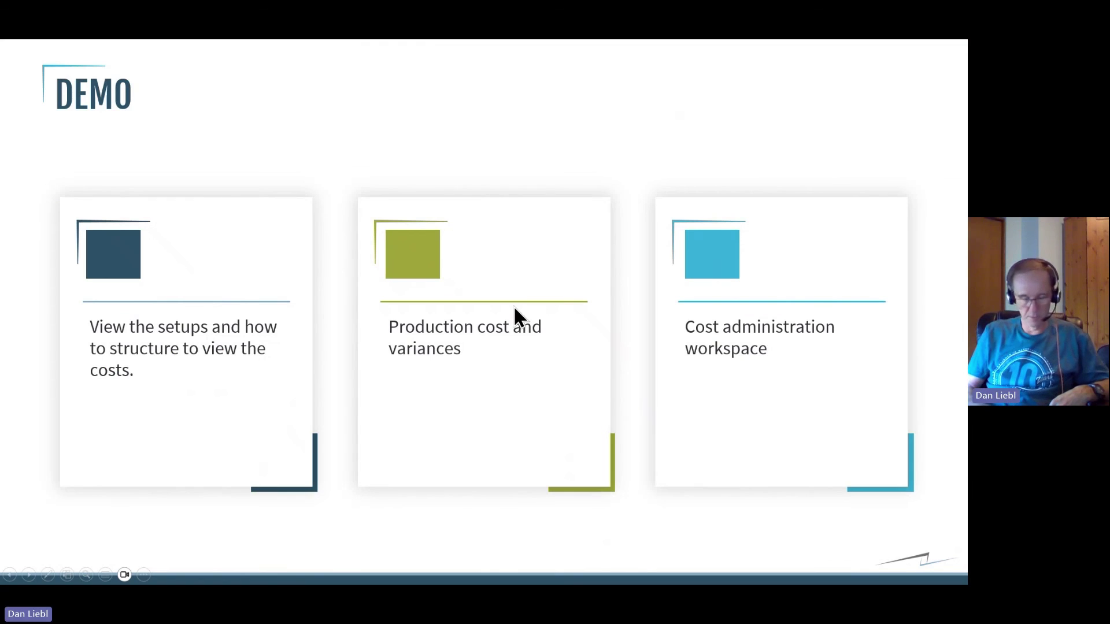
pyautogui.click(526, 140)
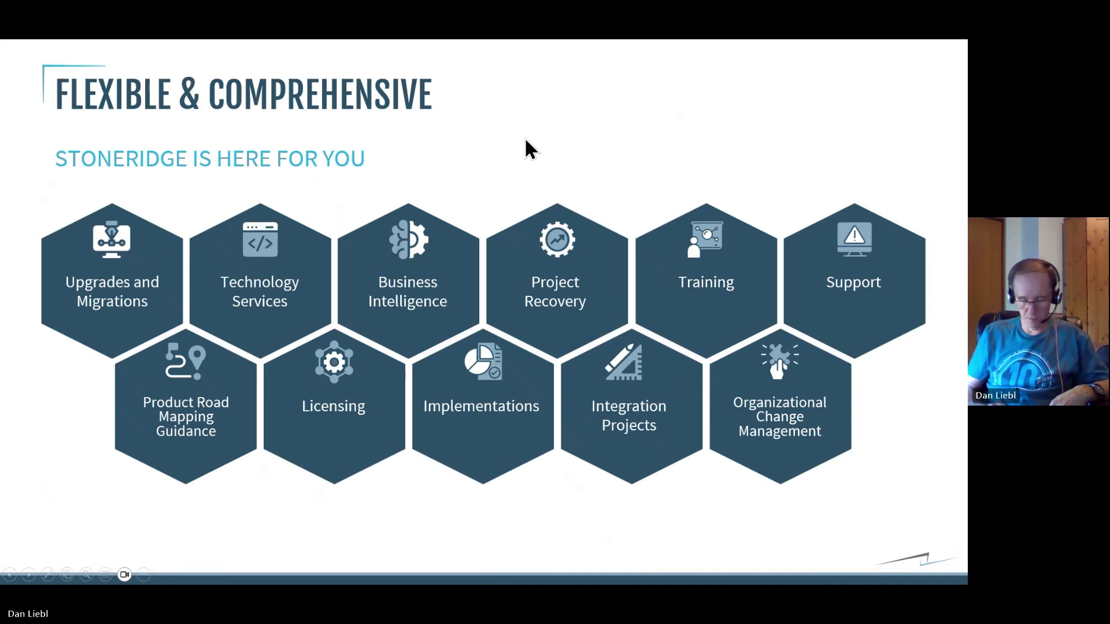